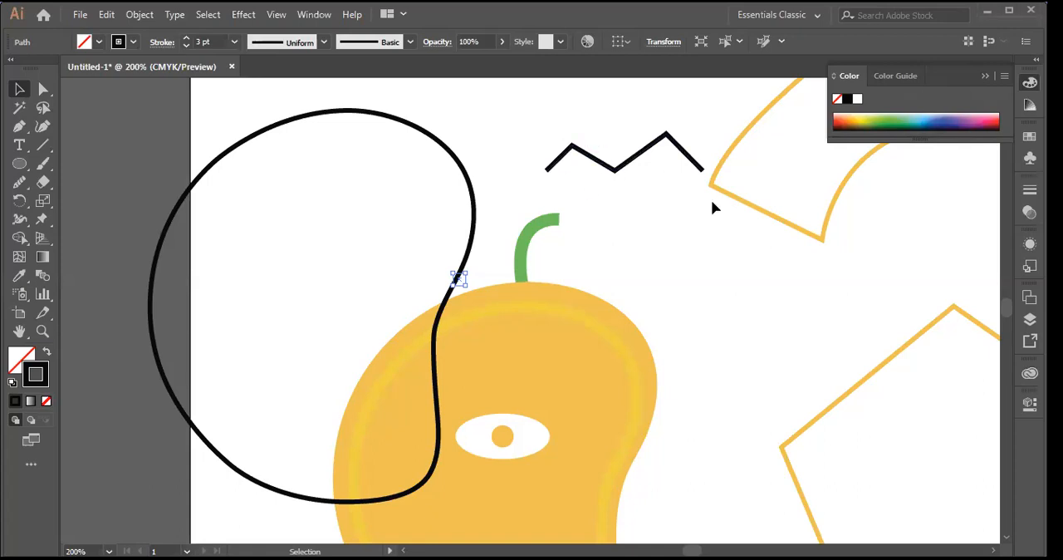
Step: Reposition the closed black outline so it overlaps the mango's upper-left part and its green stem, and leave it deselected
drag(480, 219, 595, 404)
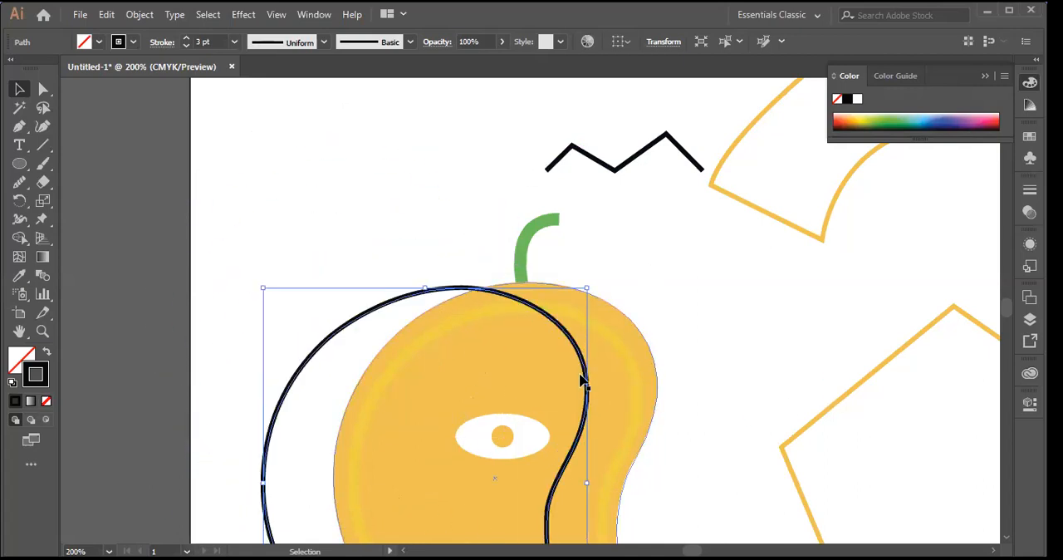
click(291, 173)
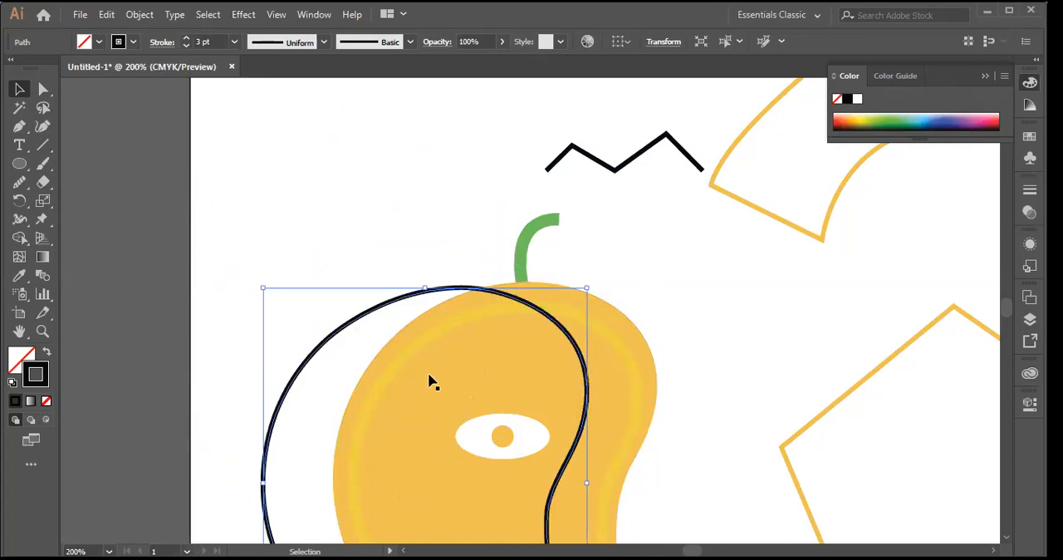
click(590, 418)
drag(591, 418, 922, 264)
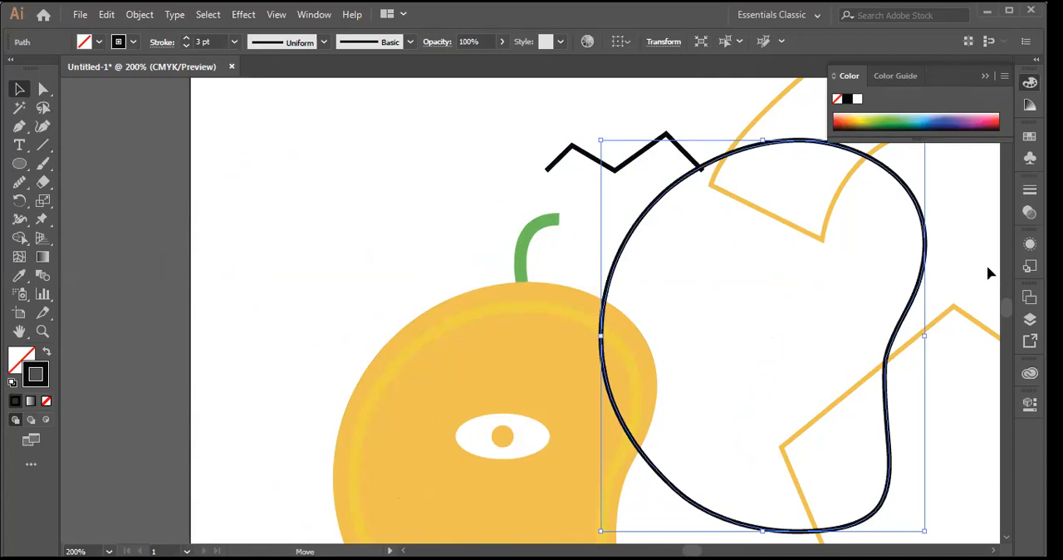
drag(638, 226, 387, 200)
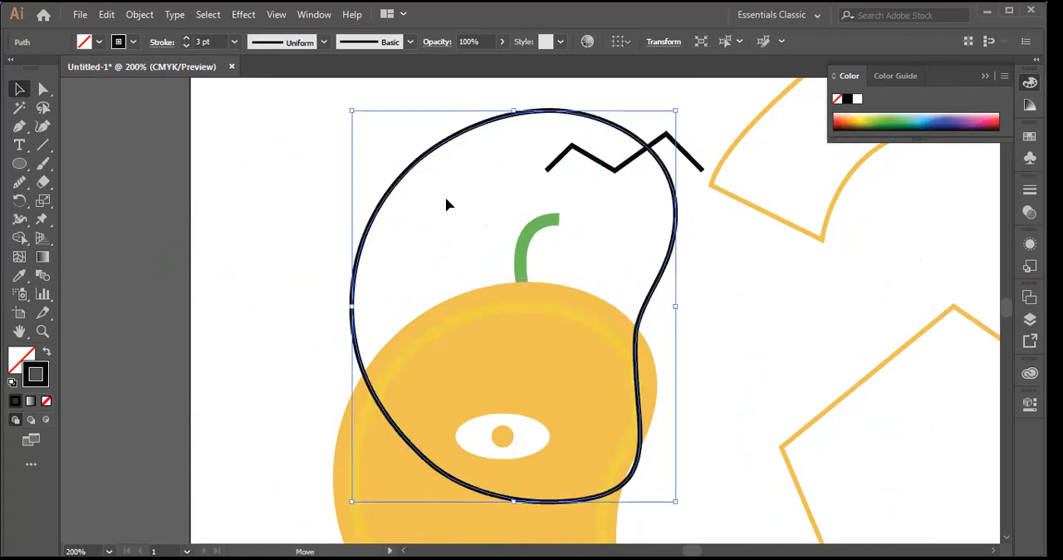
click(284, 180)
drag(399, 185, 501, 205)
click(787, 295)
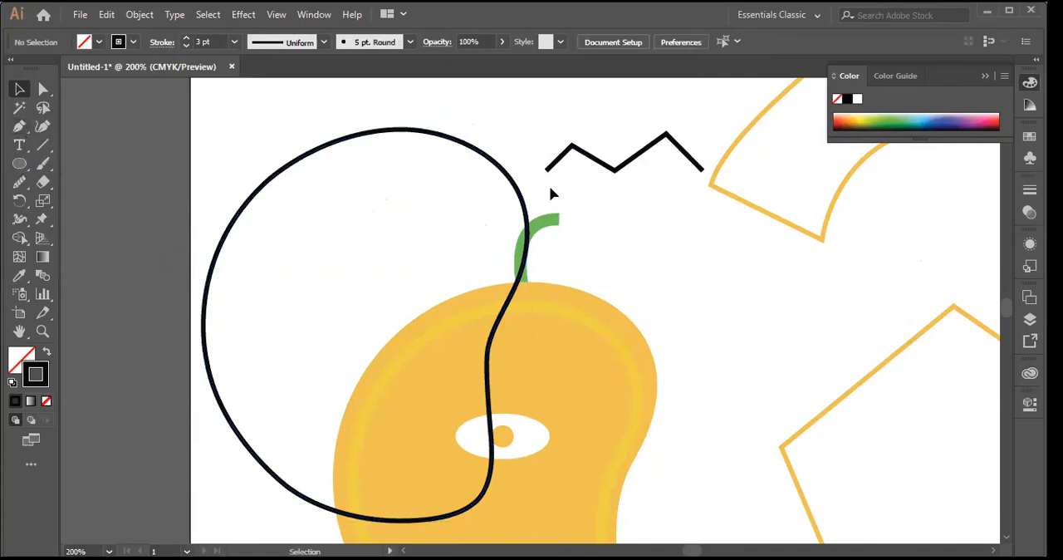
Step: Draw a horizontal straight line about 140 pt long in the empty area to the right of the green stem
click(44, 147)
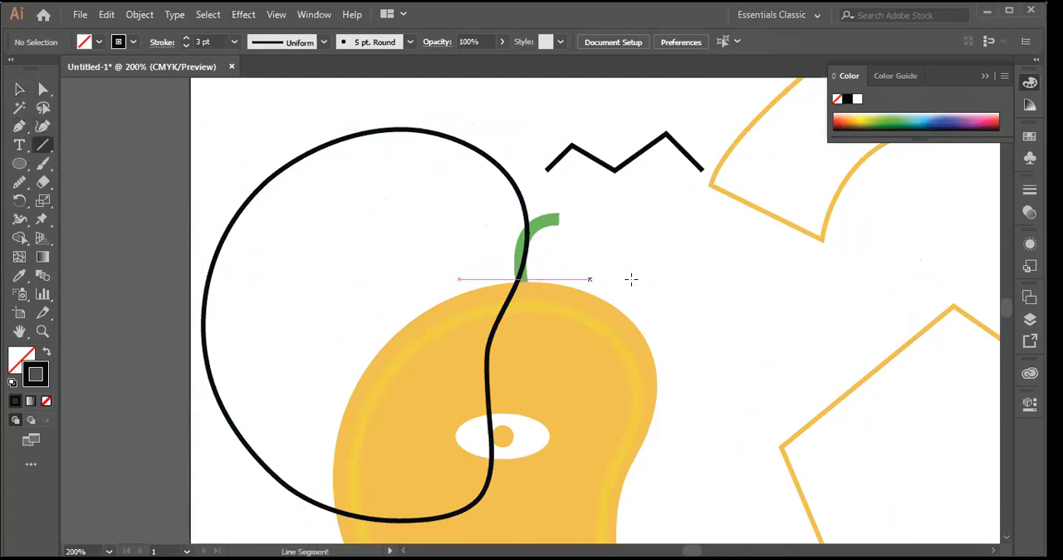
mouse_move(681, 271)
mouse_down()
mouse_move(916, 266)
mouse_move(897, 271)
mouse_up()
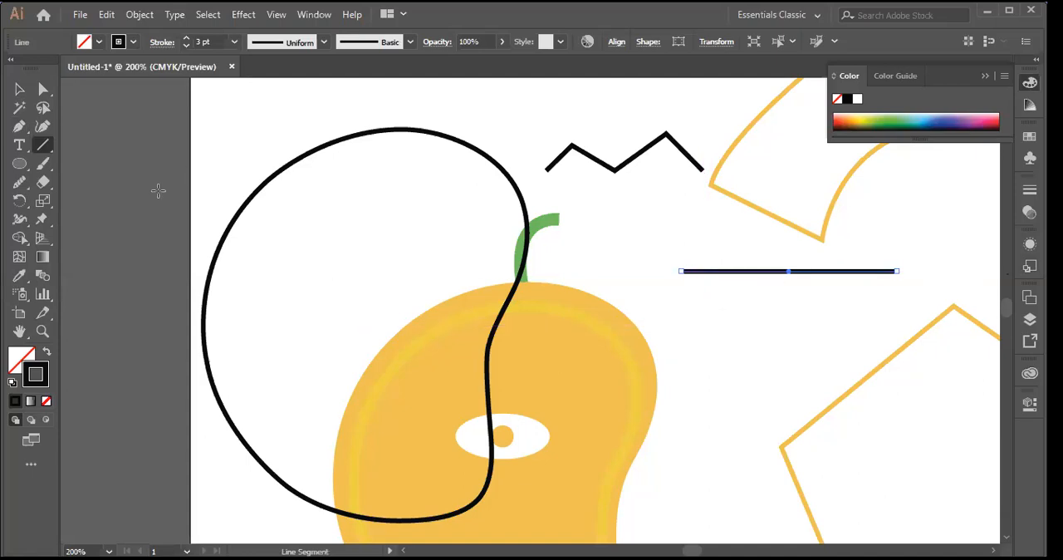
click(20, 90)
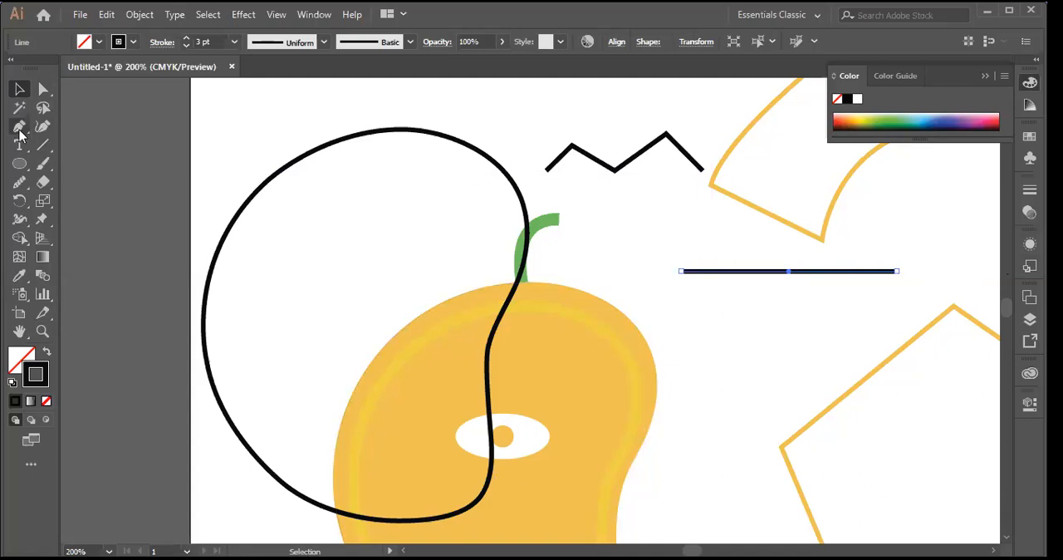
Step: Add two anchor points to the horizontal line, one near its left end and one near its right end
drag(20, 131, 101, 146)
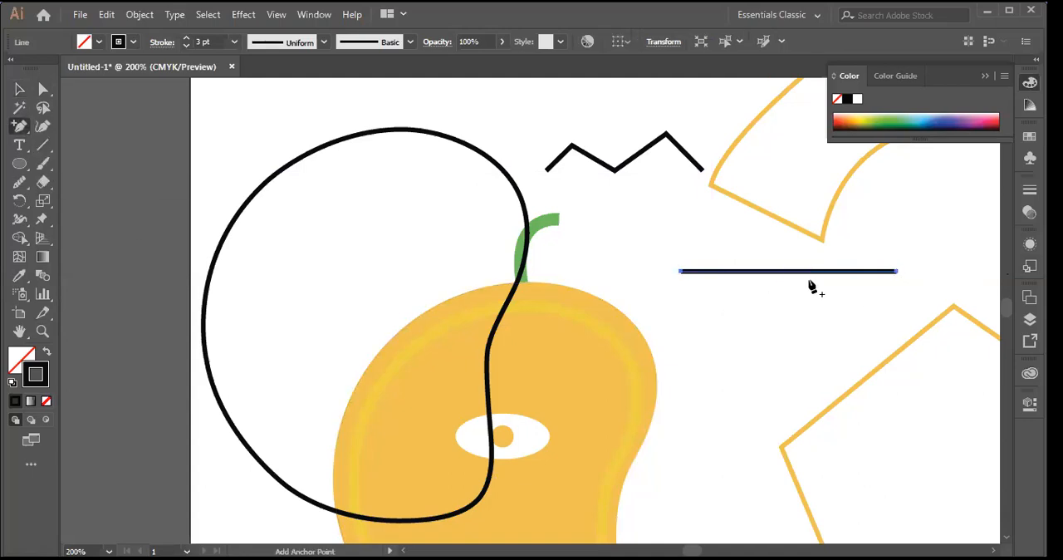
click(724, 272)
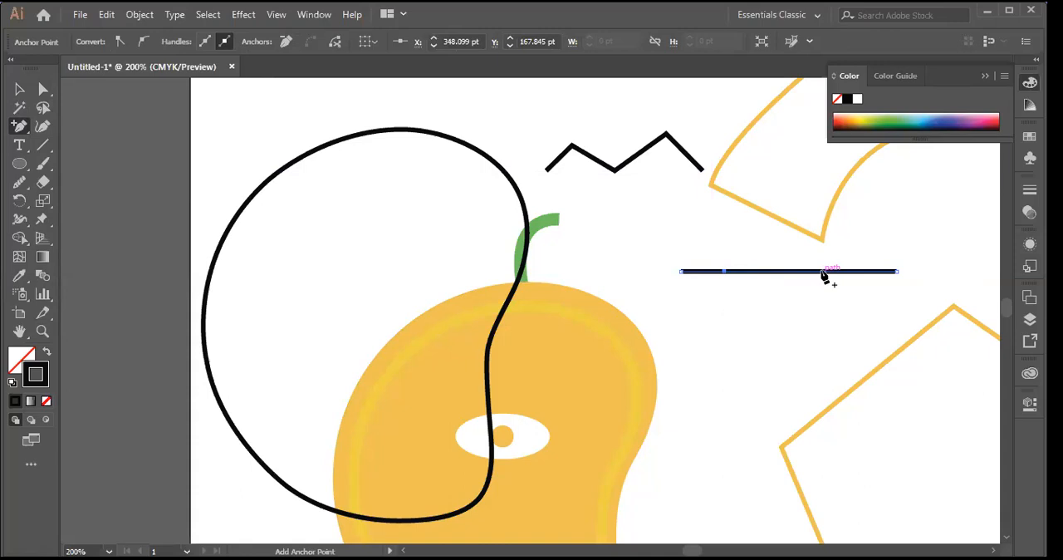
click(871, 270)
Step: Pull the line's left added anchor point down and round its corner to a radius of about 38 pt
click(19, 90)
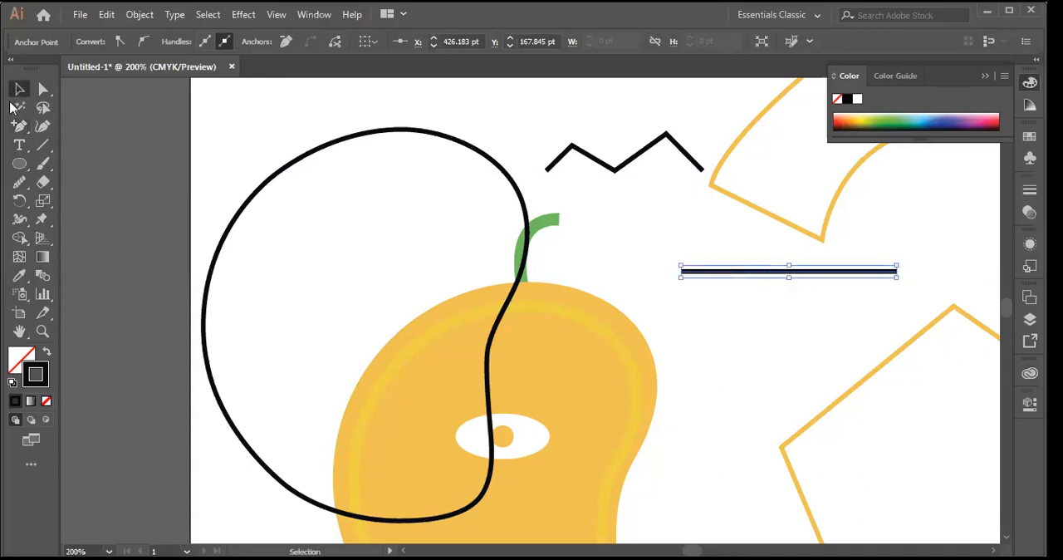
drag(45, 97, 128, 91)
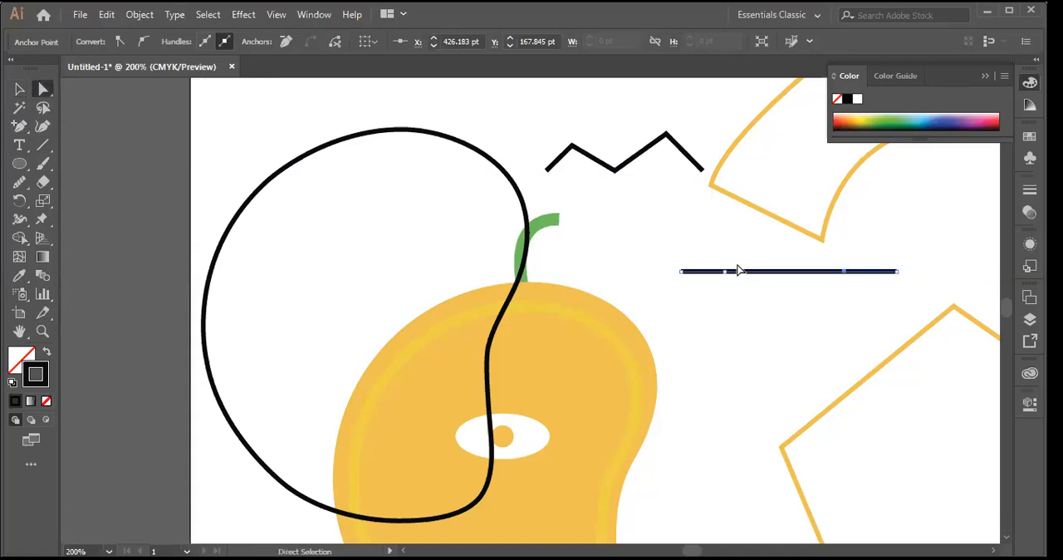
drag(726, 279, 755, 304)
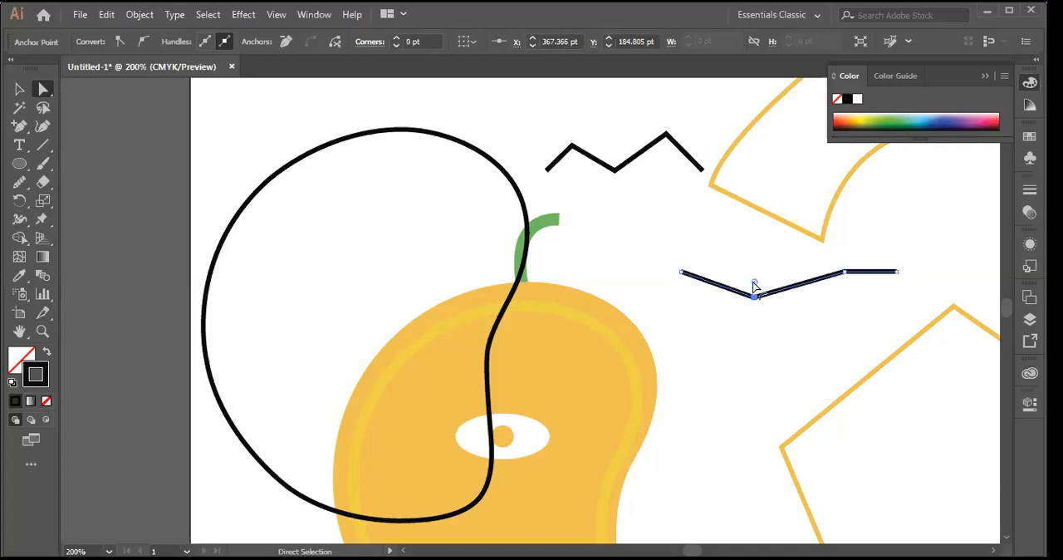
drag(753, 283, 748, 238)
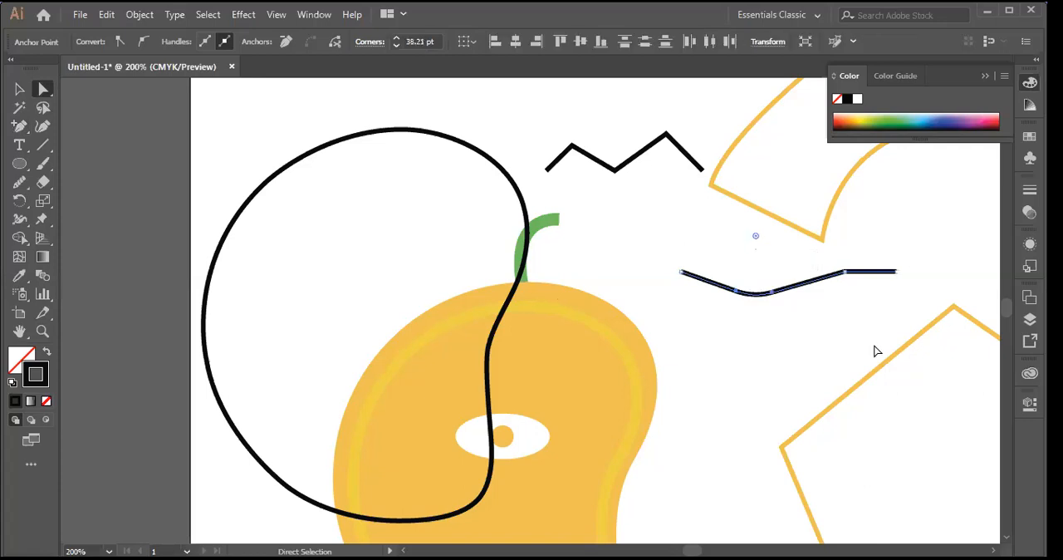
Step: Raise the line's right added anchor point and round its corner to a radius of about 77 pt
drag(845, 277, 831, 245)
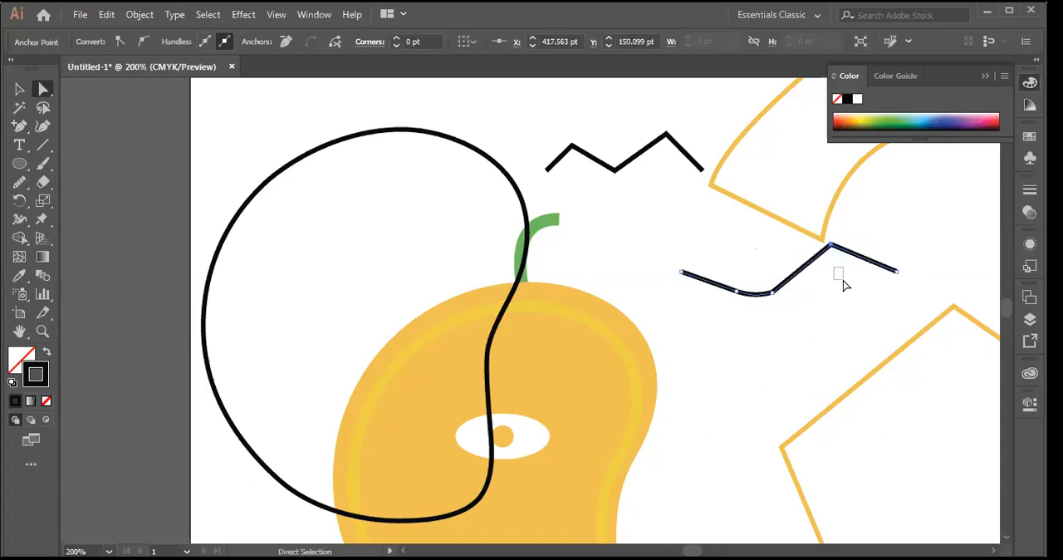
click(832, 259)
drag(834, 264, 938, 391)
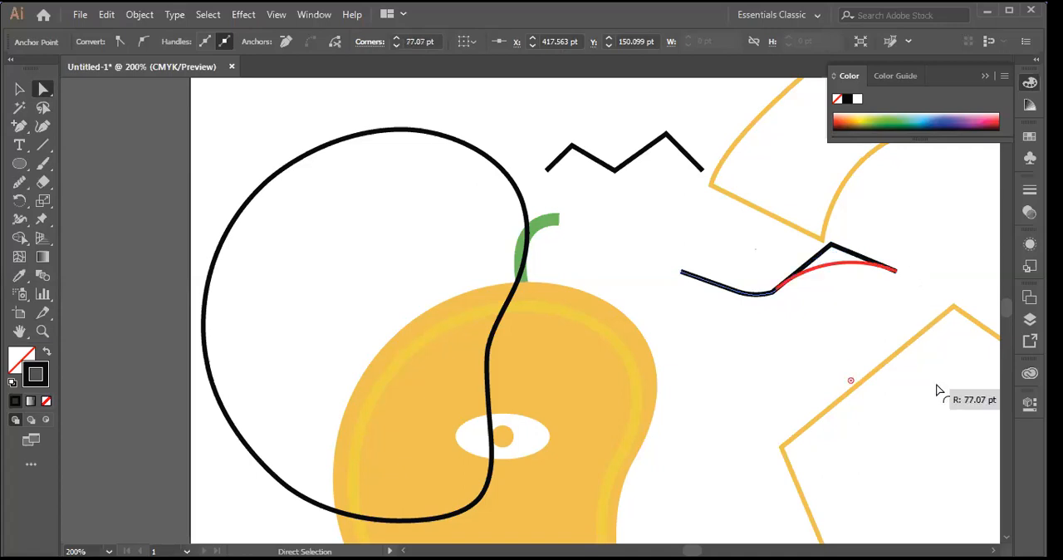
click(898, 225)
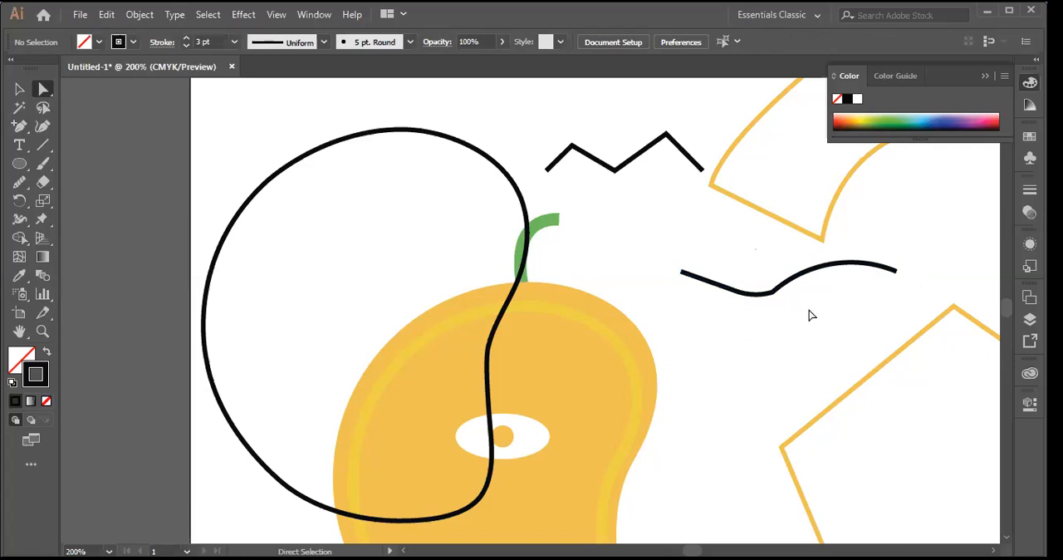
Step: Delete the wavy line's three anchor points around the dip one by one, and also its right end point
click(795, 284)
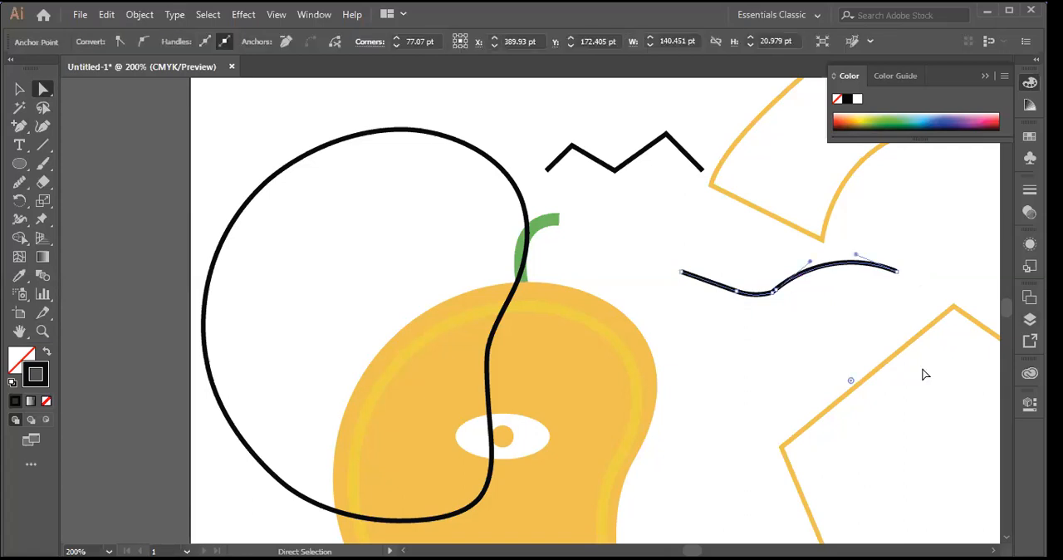
drag(32, 133, 94, 169)
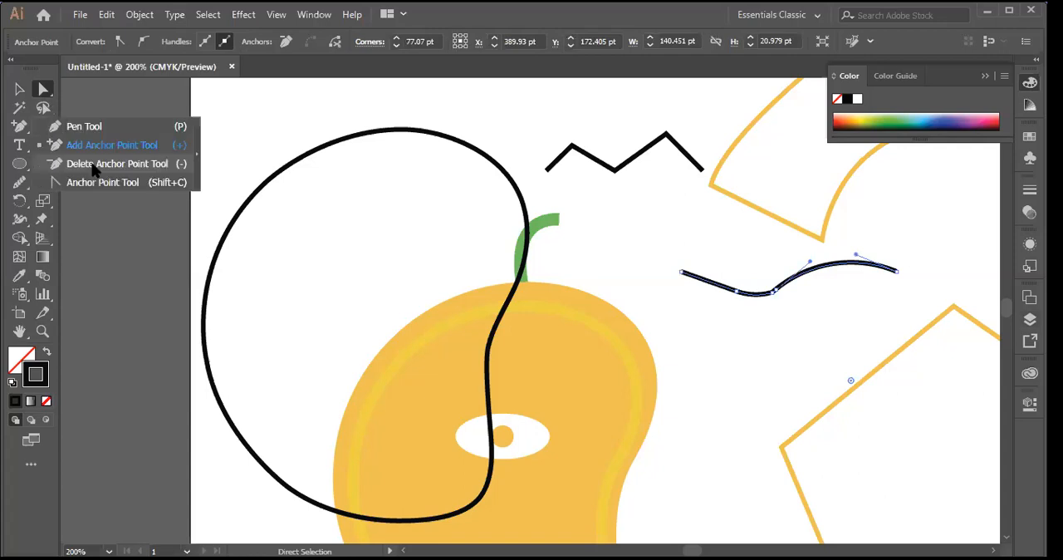
click(737, 292)
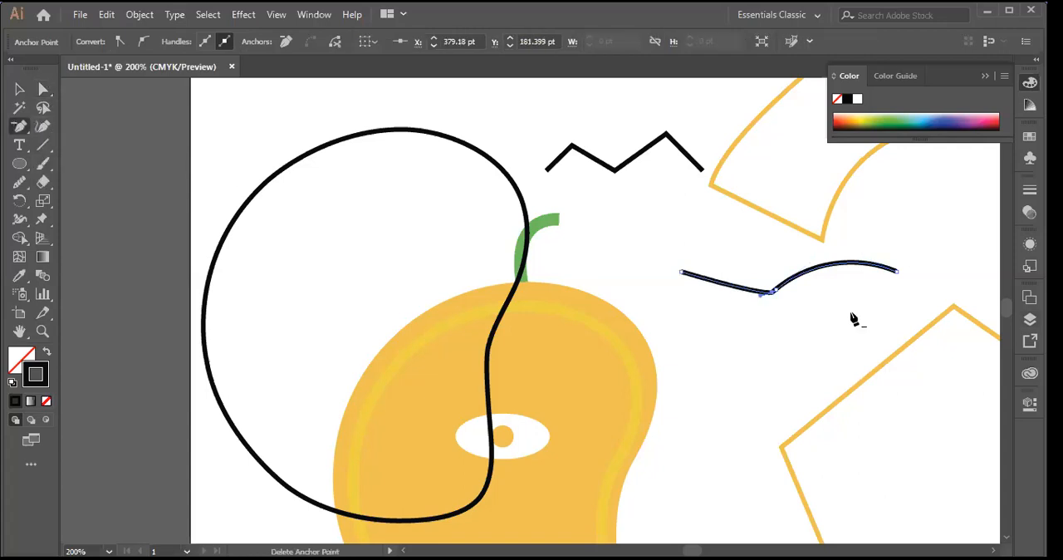
click(776, 290)
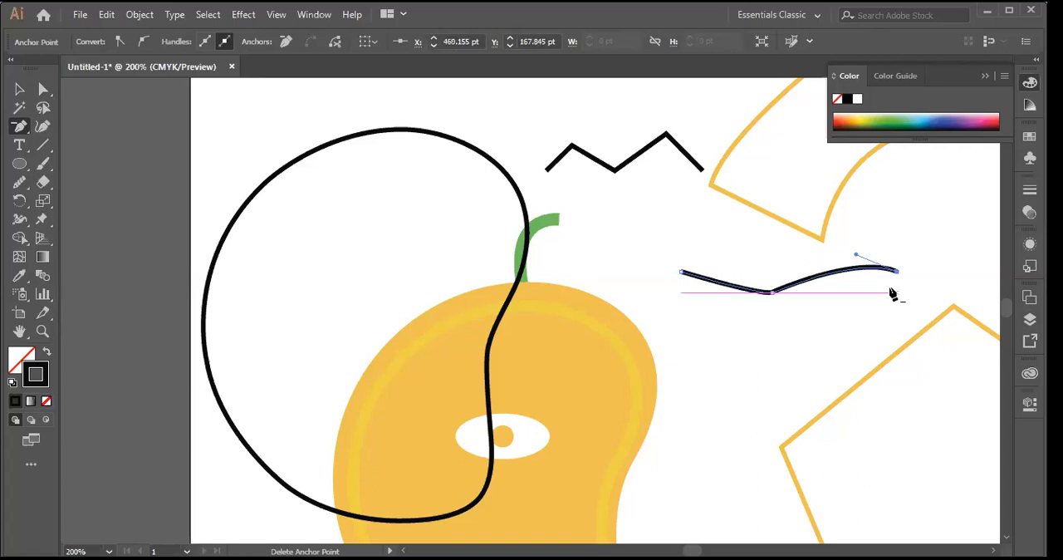
click(772, 291)
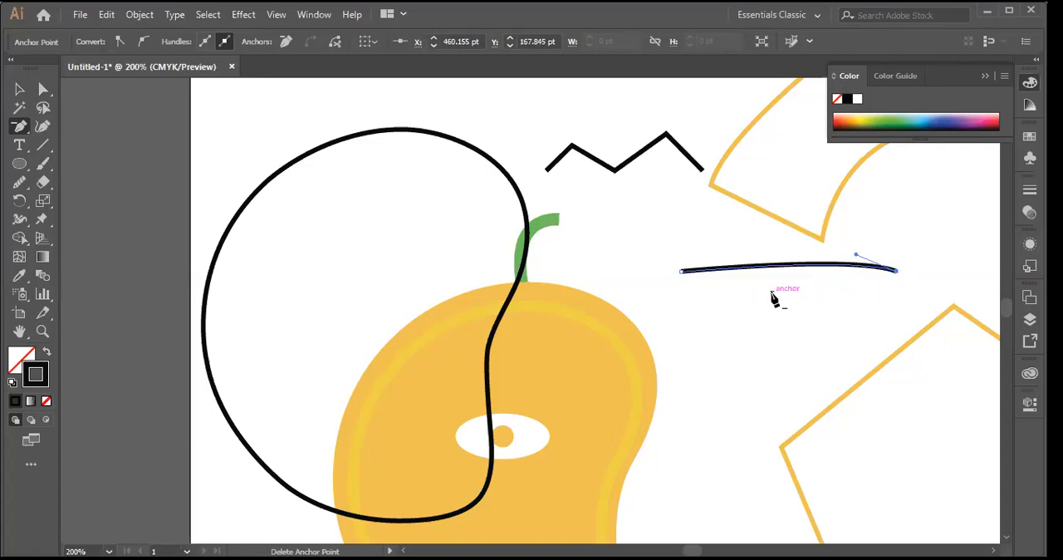
click(897, 276)
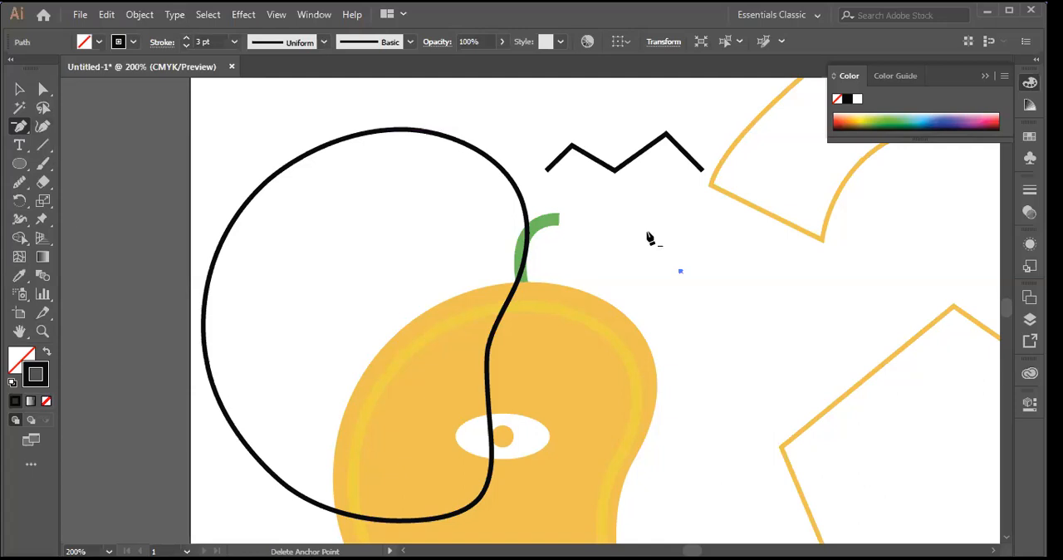
Step: Undo the last two anchor point deletions and delete the whole wavy line
key(ctrl)
key(ctrl+z)
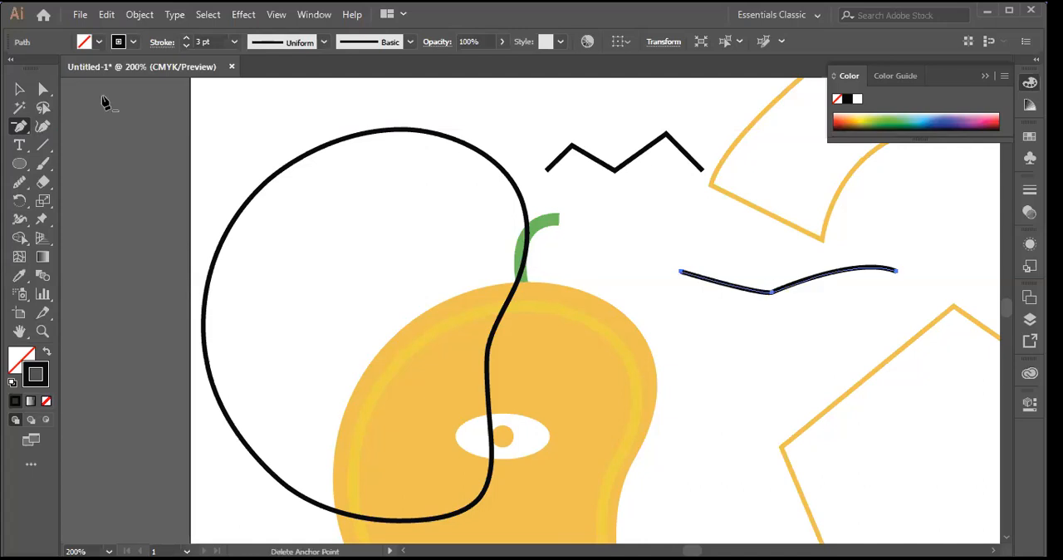
click(19, 89)
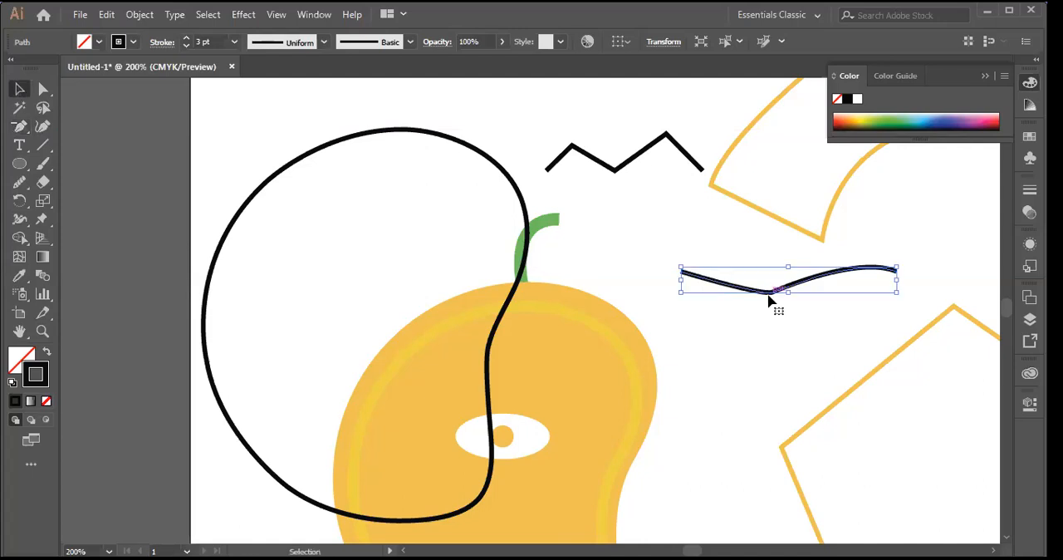
key(Delete)
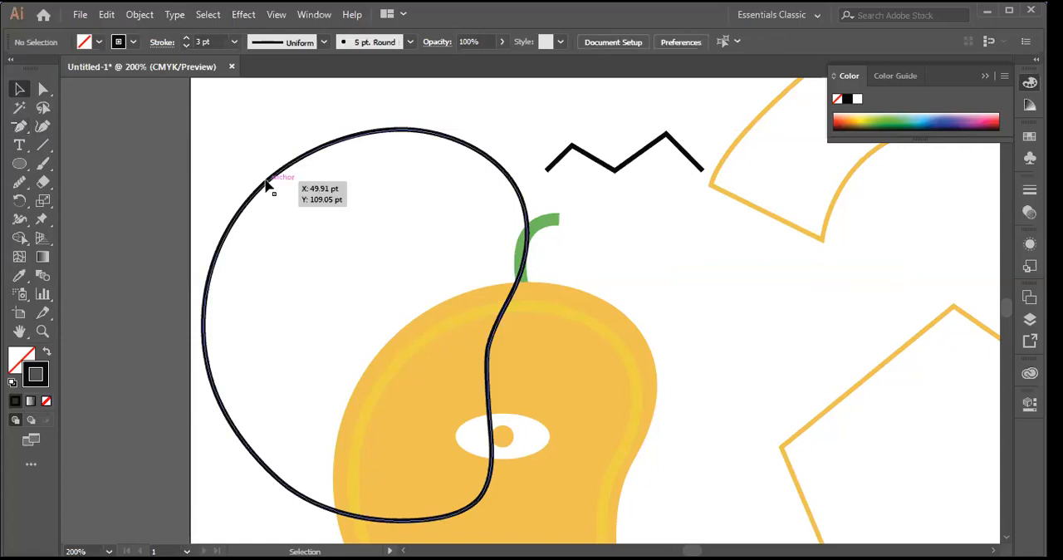
click(261, 226)
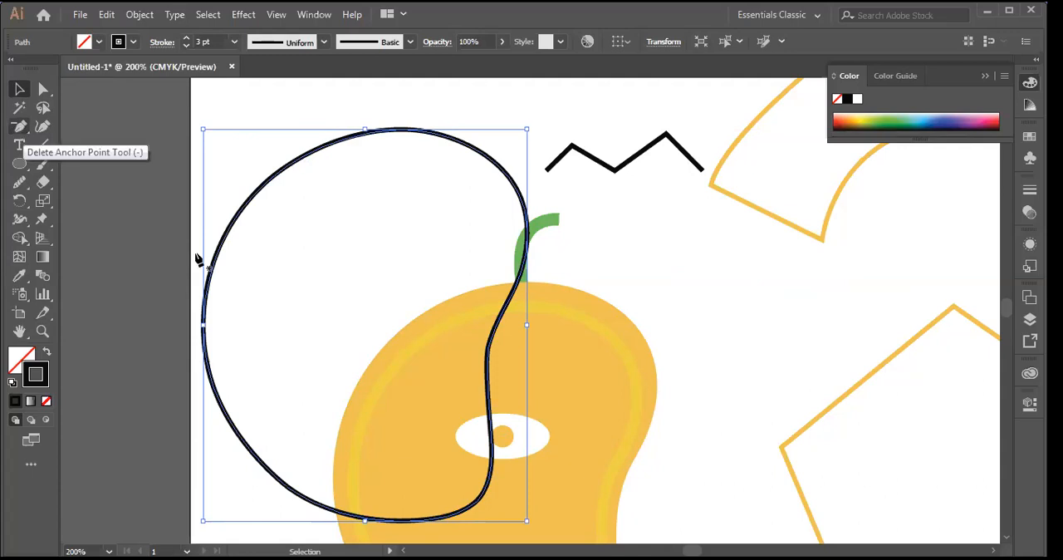
click(18, 89)
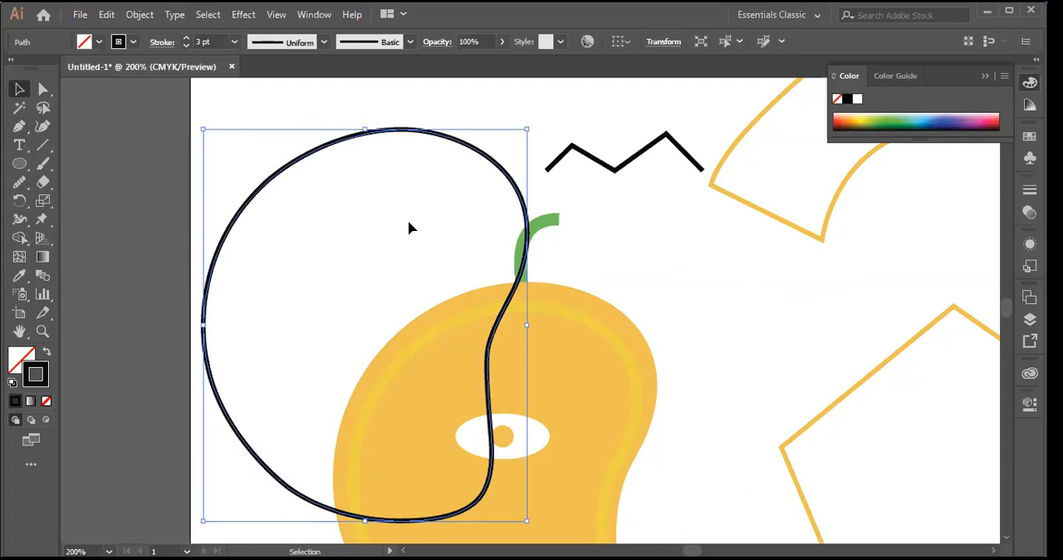
right_click(316, 235)
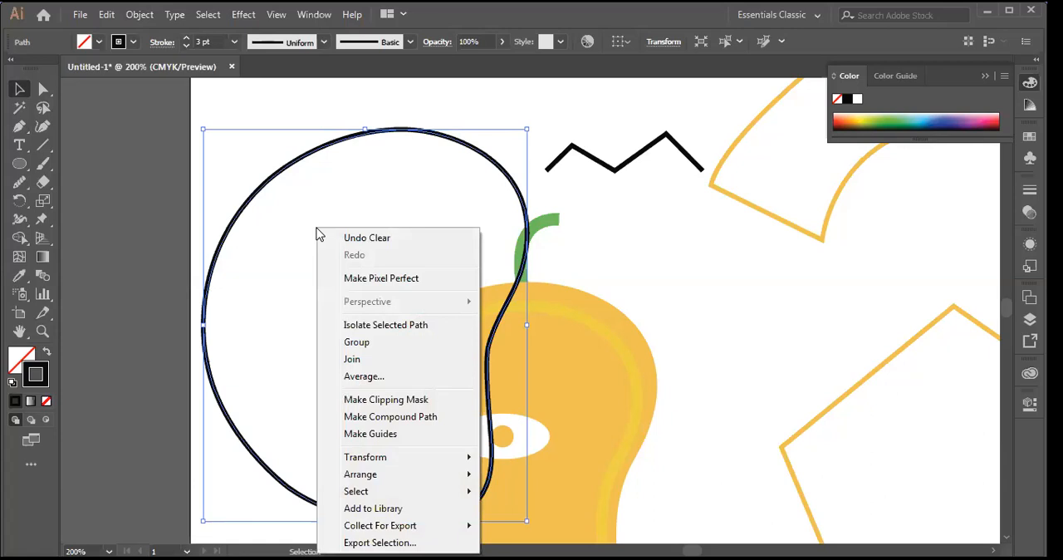
click(136, 73)
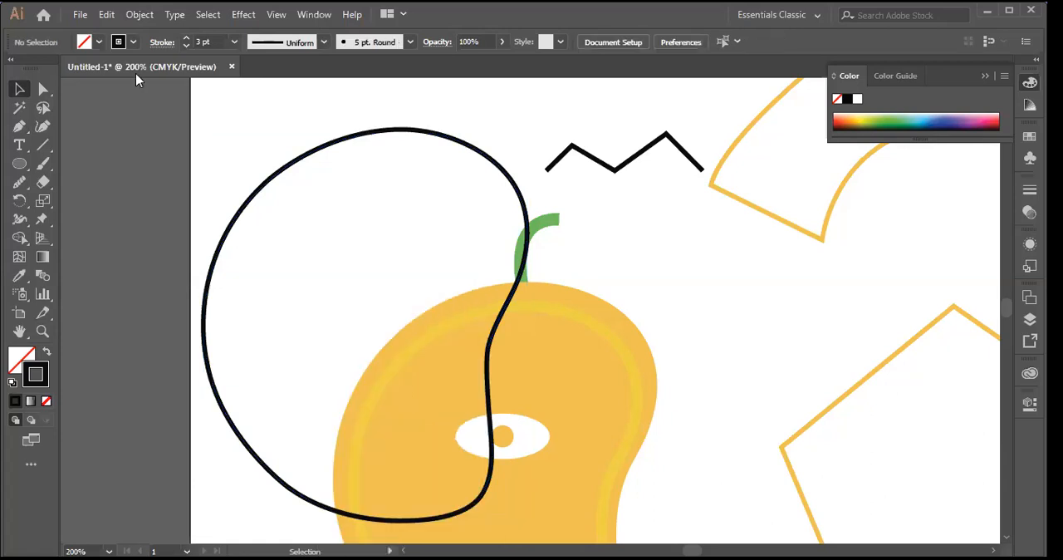
Step: Preview simplifying the closed black outline's path at 44% curve precision, cancel the simplification and deselect the outline
drag(171, 168, 297, 278)
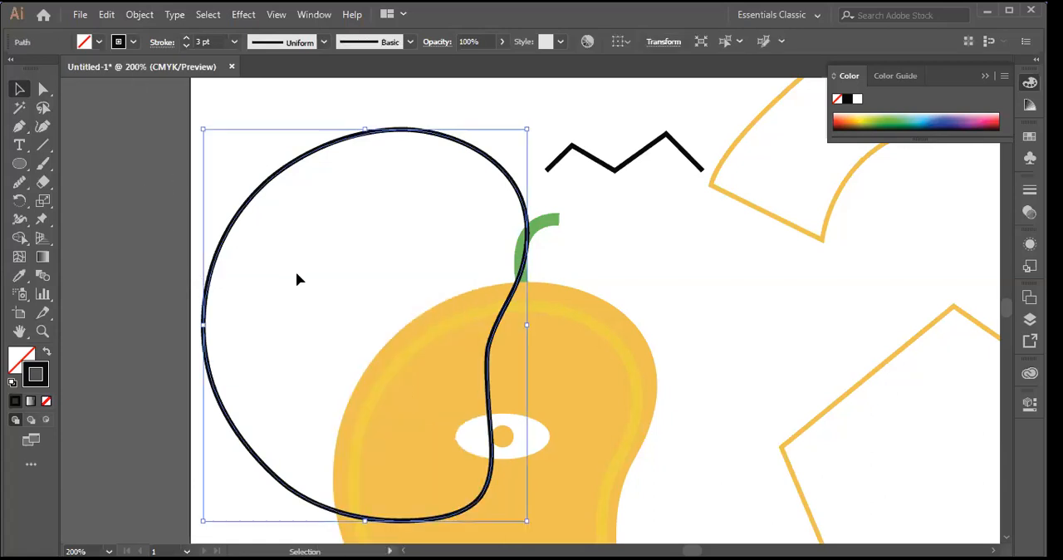
click(140, 18)
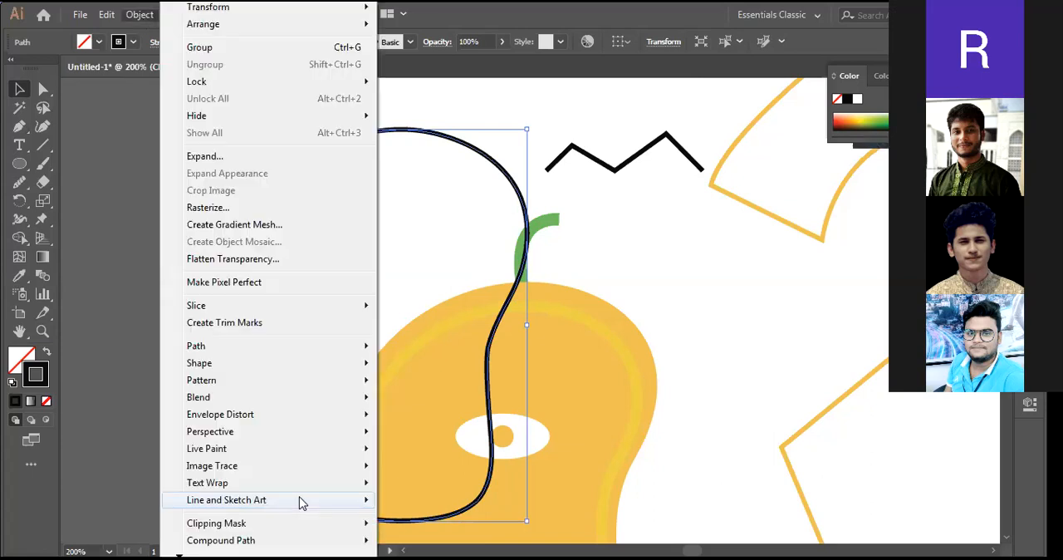
mouse_move(359, 355)
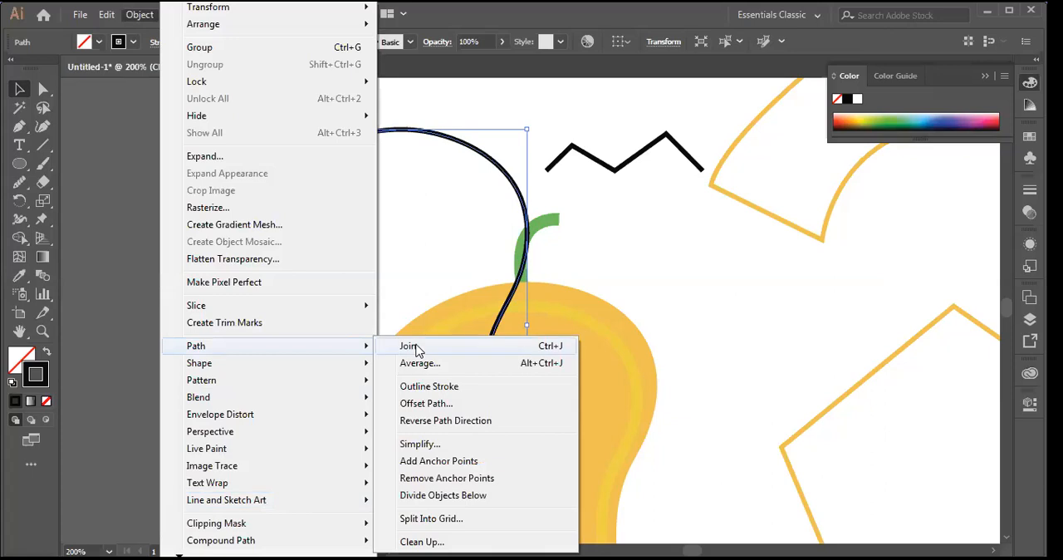
click(419, 443)
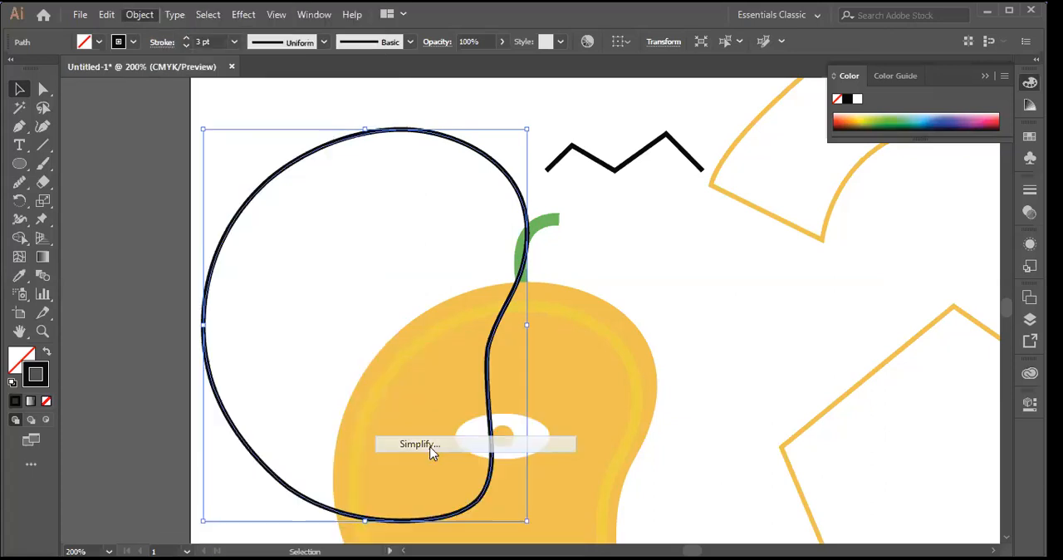
drag(558, 166, 756, 169)
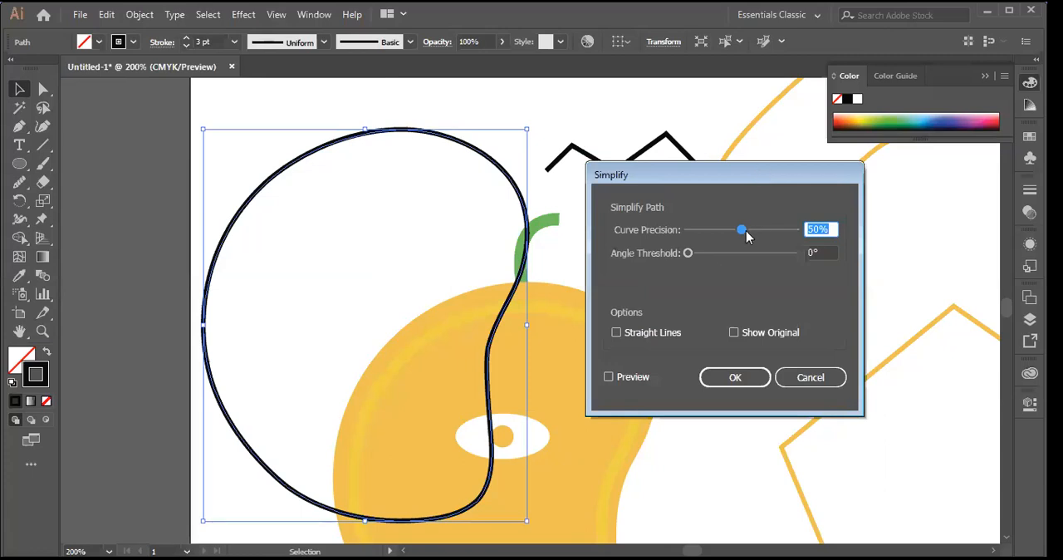
drag(742, 232, 682, 261)
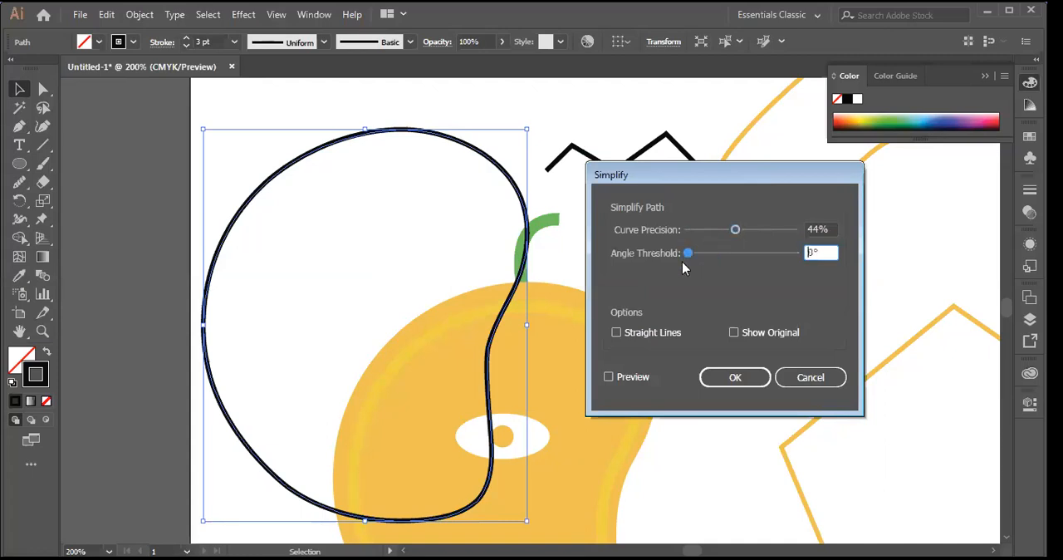
click(609, 377)
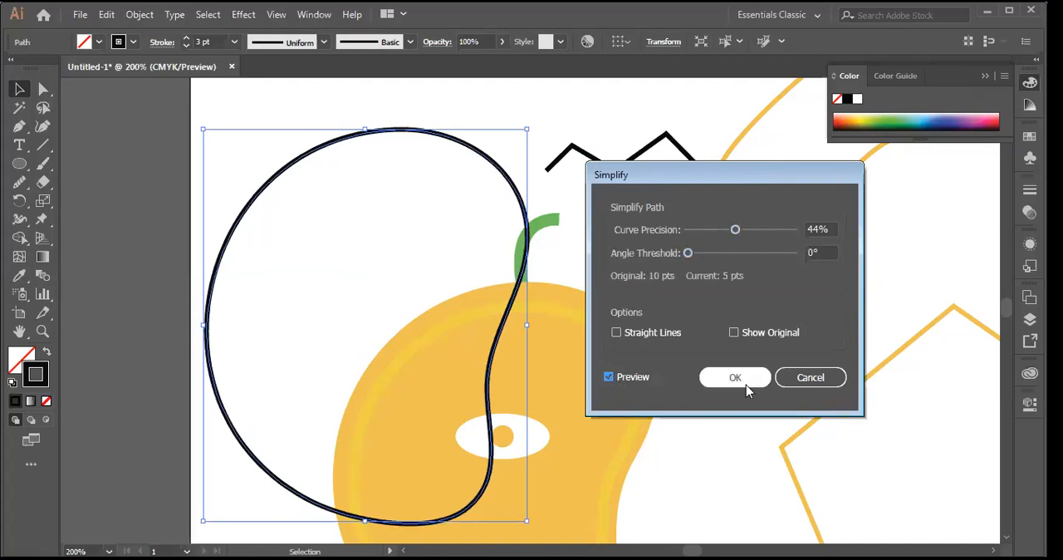
click(813, 384)
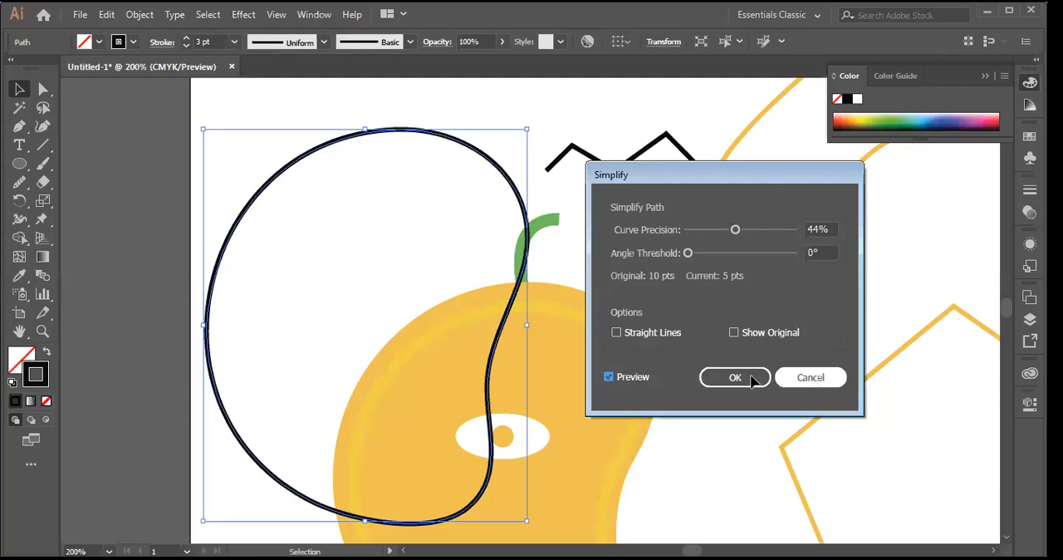
click(715, 301)
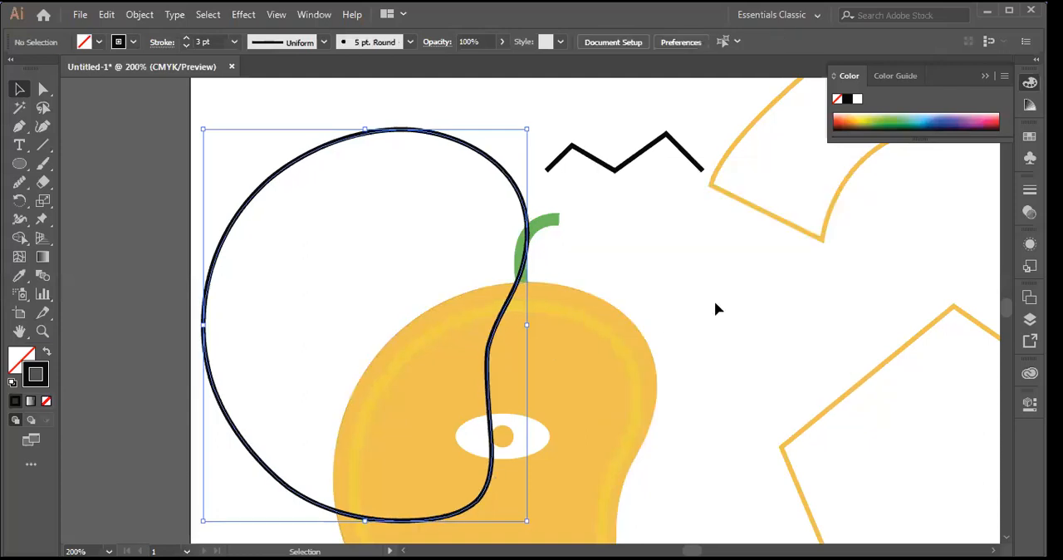
Step: Try to squash the closed black outline vertically from its upper edge and undo the resize
click(509, 306)
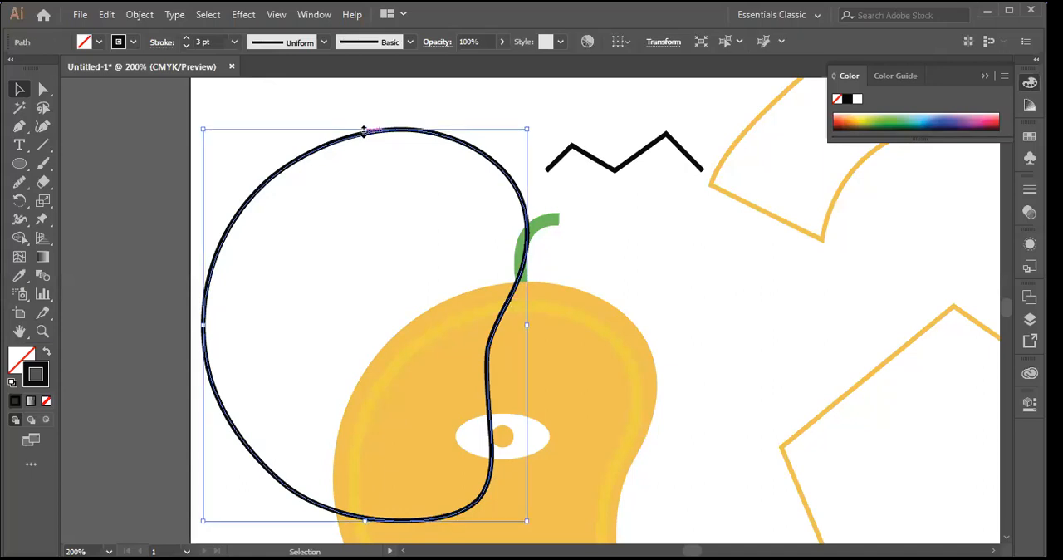
drag(364, 131, 364, 149)
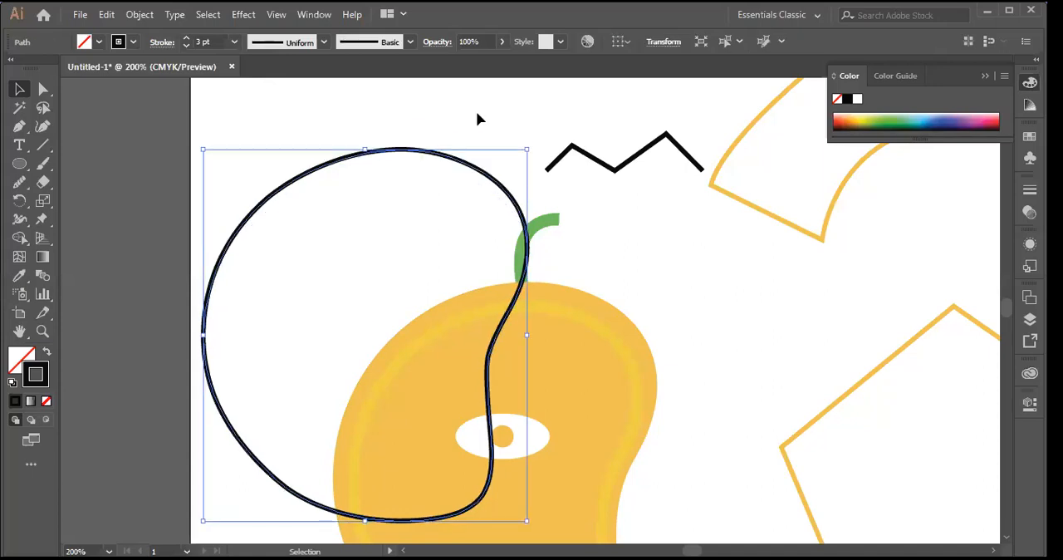
key(ctrl+z)
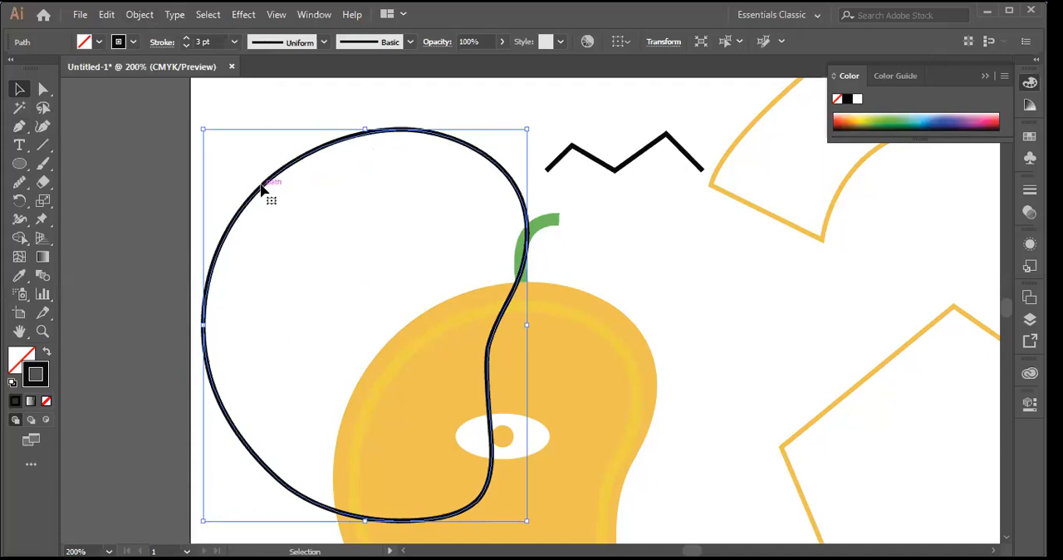
Step: Try deleting the outline's upper-left anchor point with the Pen tool and undo the deletion
click(25, 132)
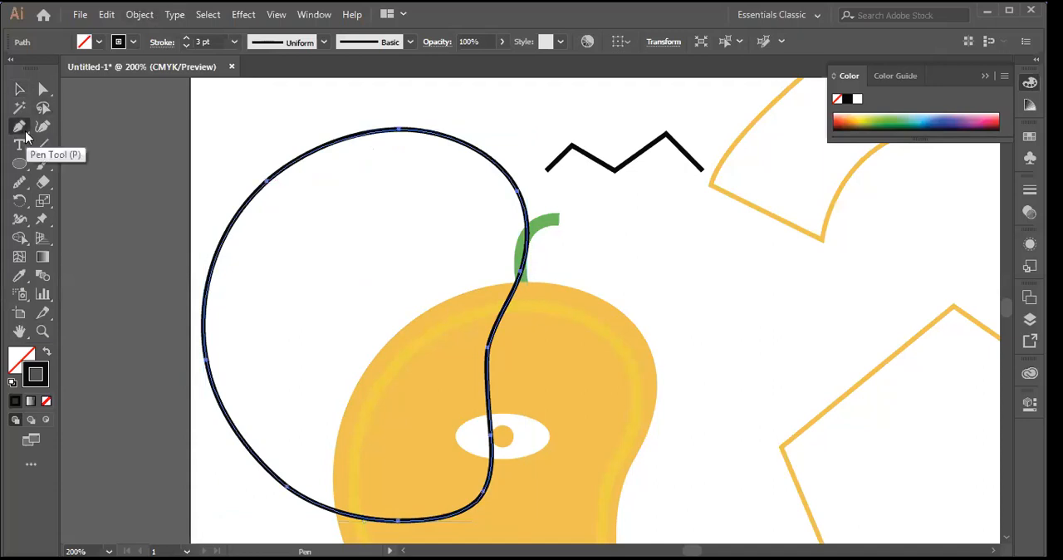
click(264, 183)
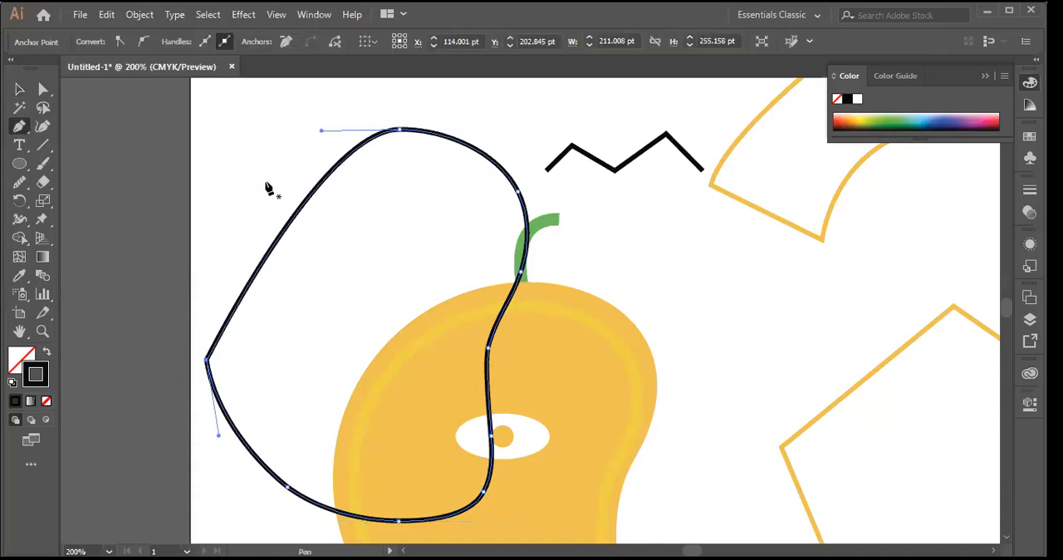
key(ctrl+z)
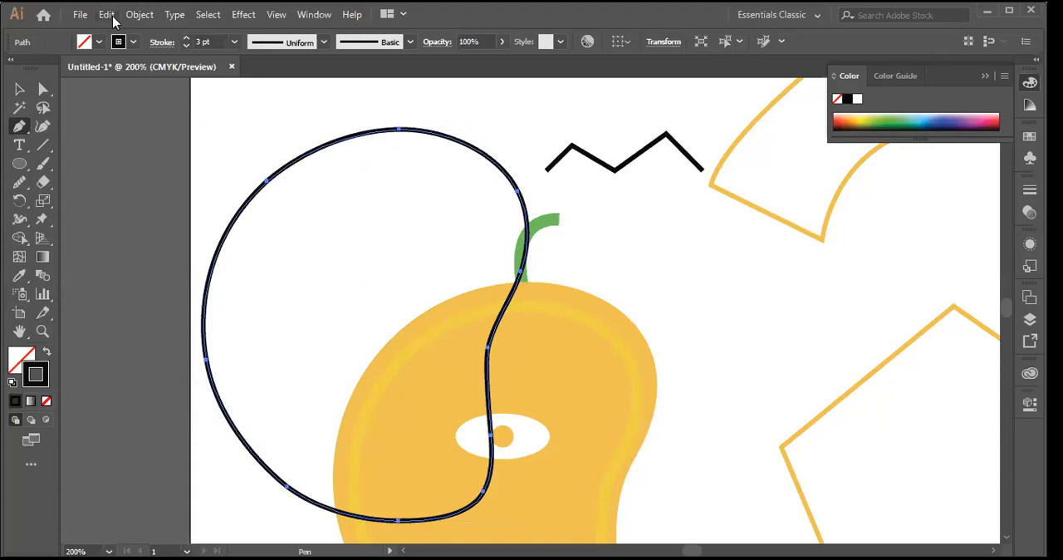
Step: Start simplifying the closed black outline's path with the preview on and curve precision at 100%
click(150, 15)
mouse_move(369, 354)
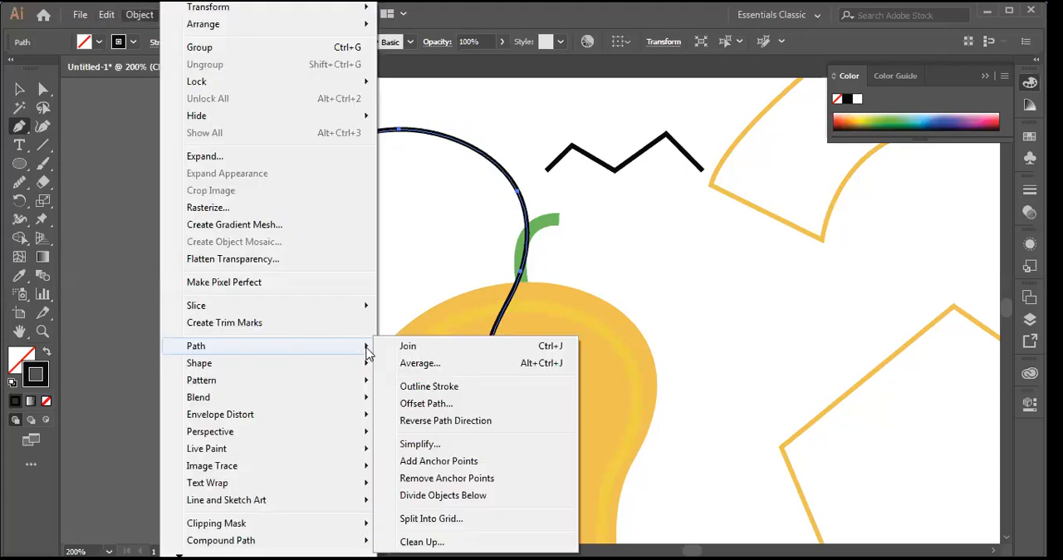
click(424, 445)
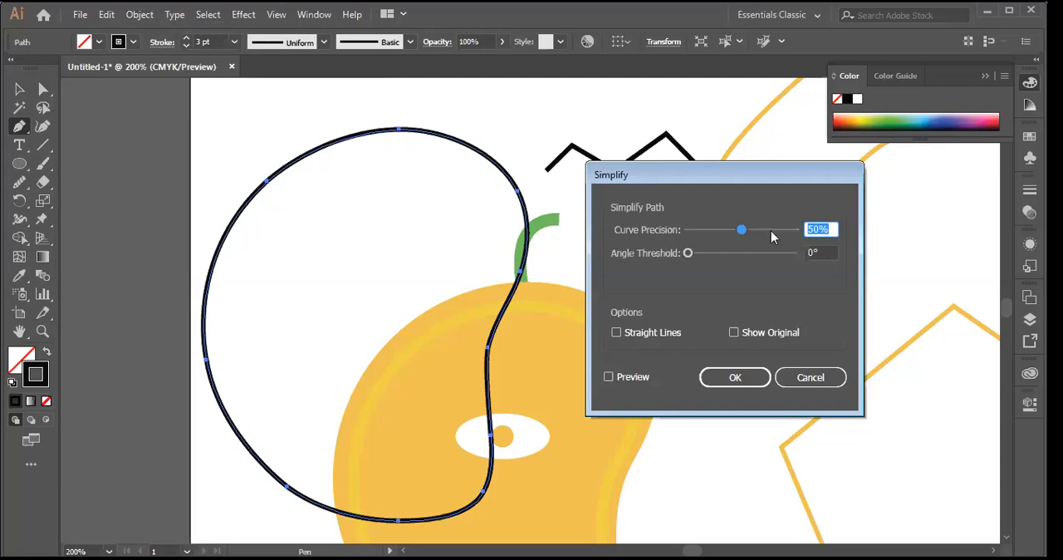
click(796, 235)
click(609, 377)
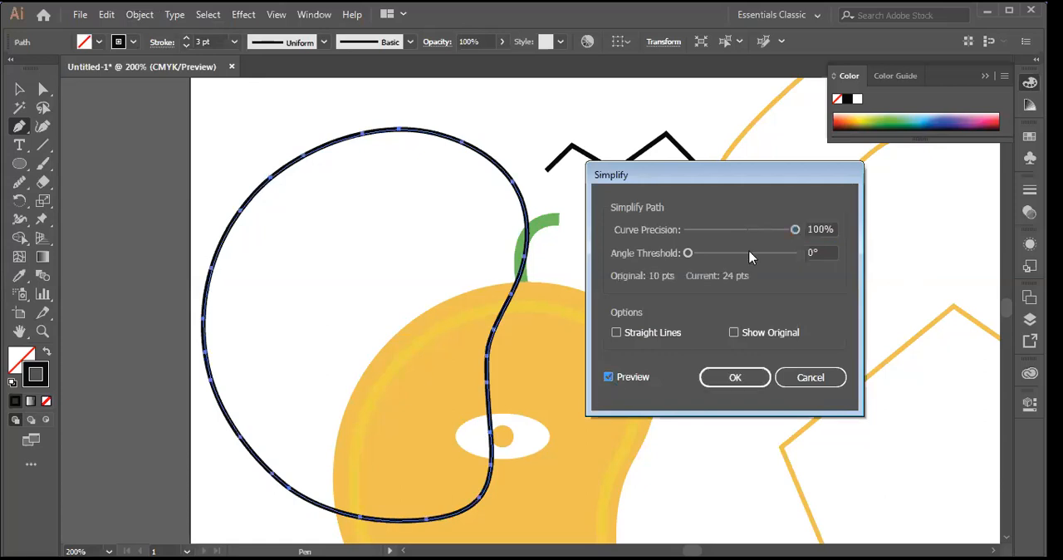
Step: Compare curve precisions of 9%, 29%, 8% and 72% in the preview and return the value to 100%
drag(793, 229, 784, 229)
click(698, 232)
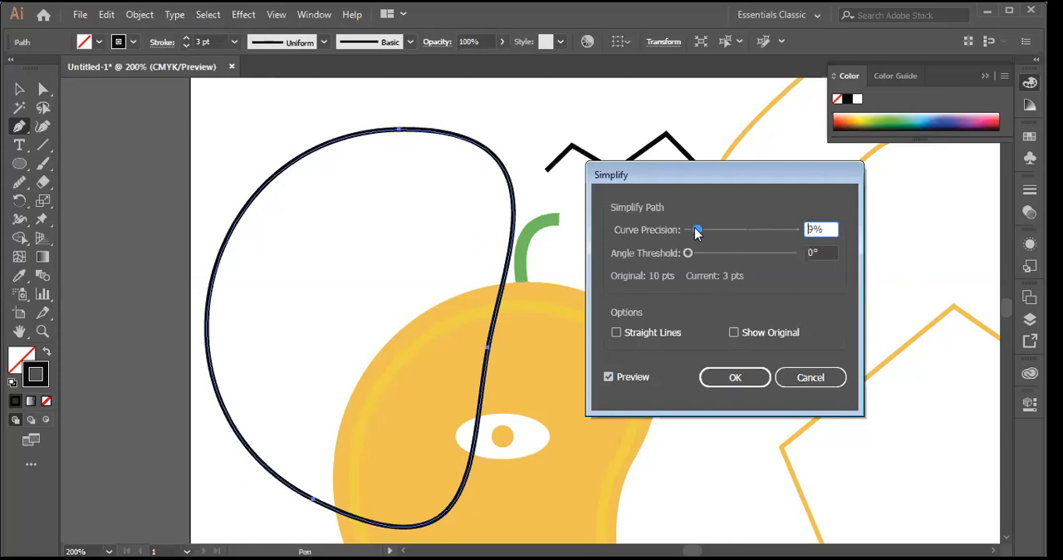
drag(696, 229, 708, 230)
click(732, 230)
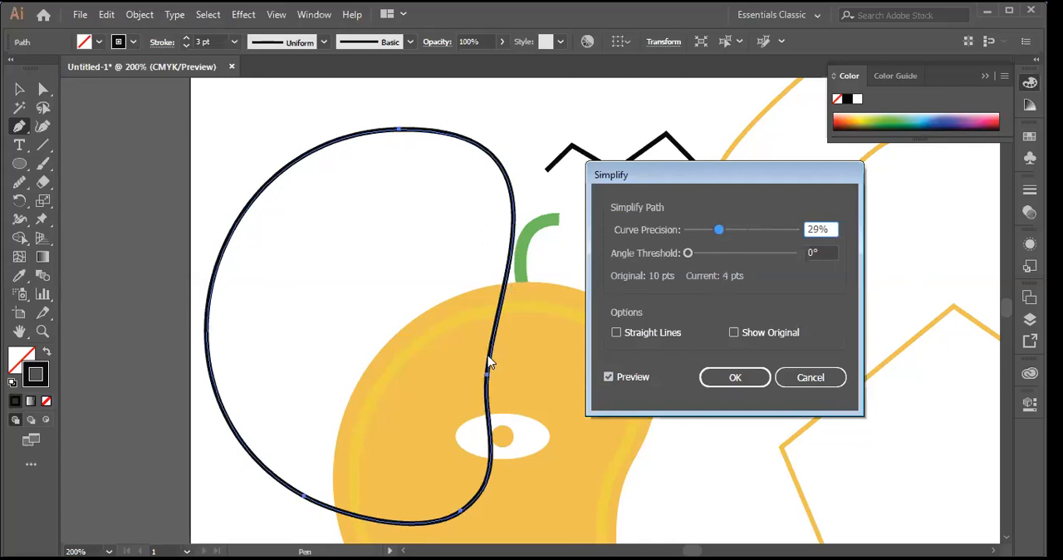
drag(723, 233, 696, 230)
click(714, 230)
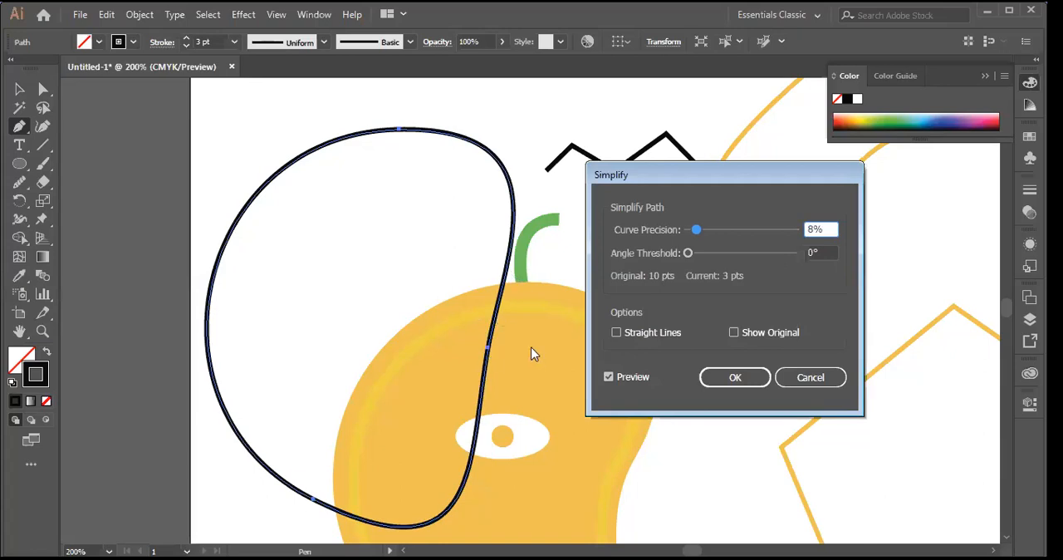
drag(697, 230, 764, 231)
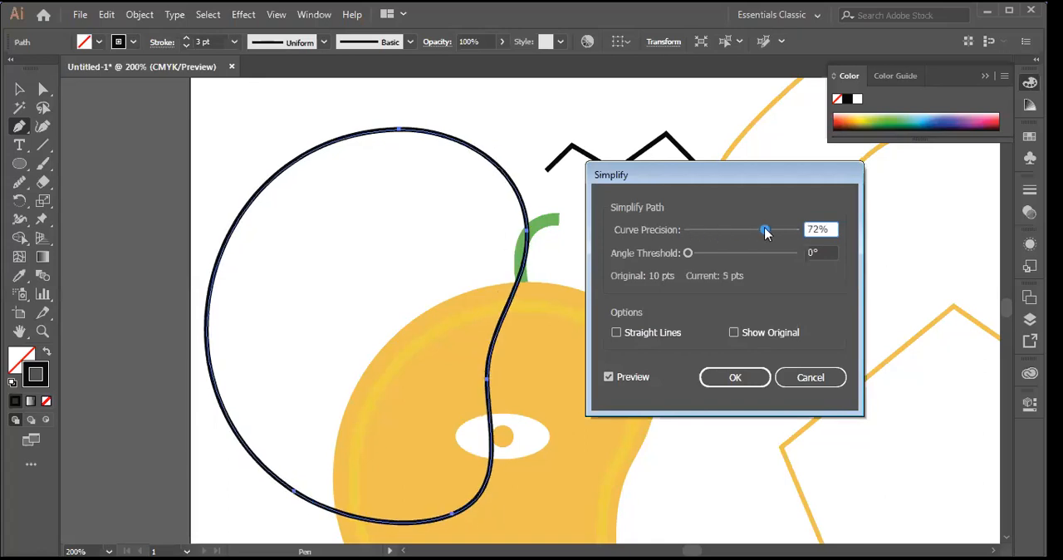
drag(764, 230, 796, 230)
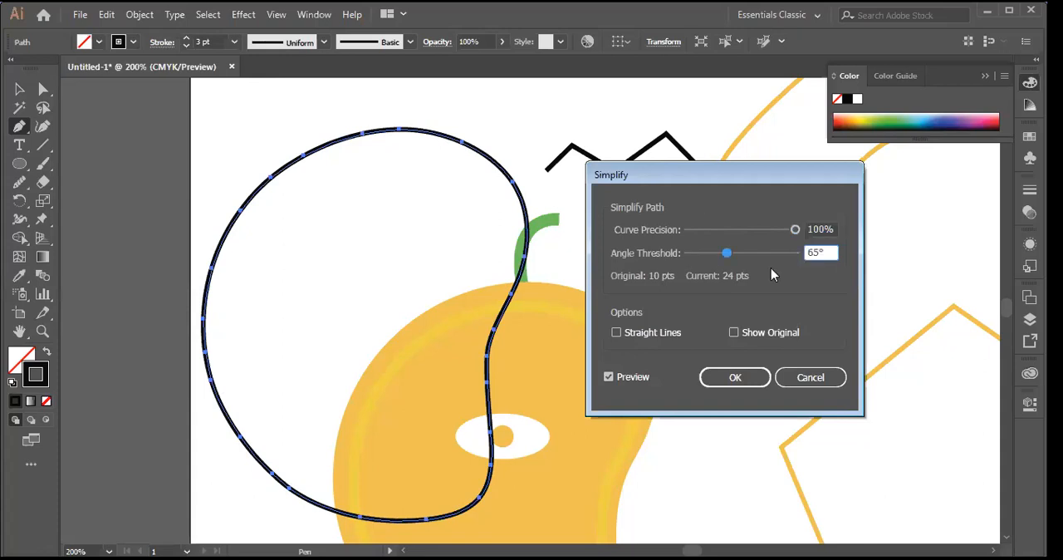
Step: Compare angle thresholds of 180° and 31° for the simplified outline in the preview
drag(732, 253, 778, 253)
click(688, 253)
drag(688, 254, 802, 264)
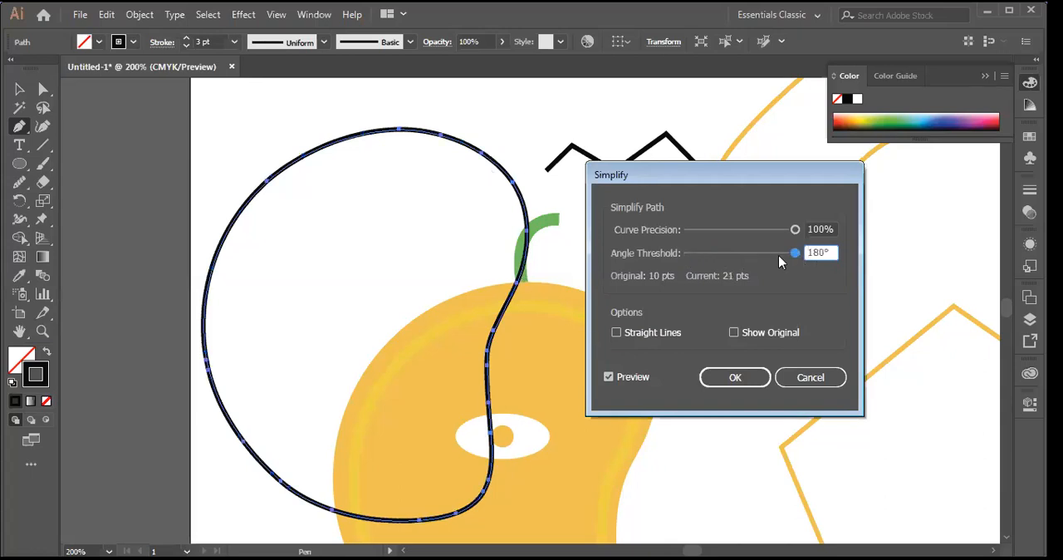
drag(795, 252, 790, 252)
click(705, 259)
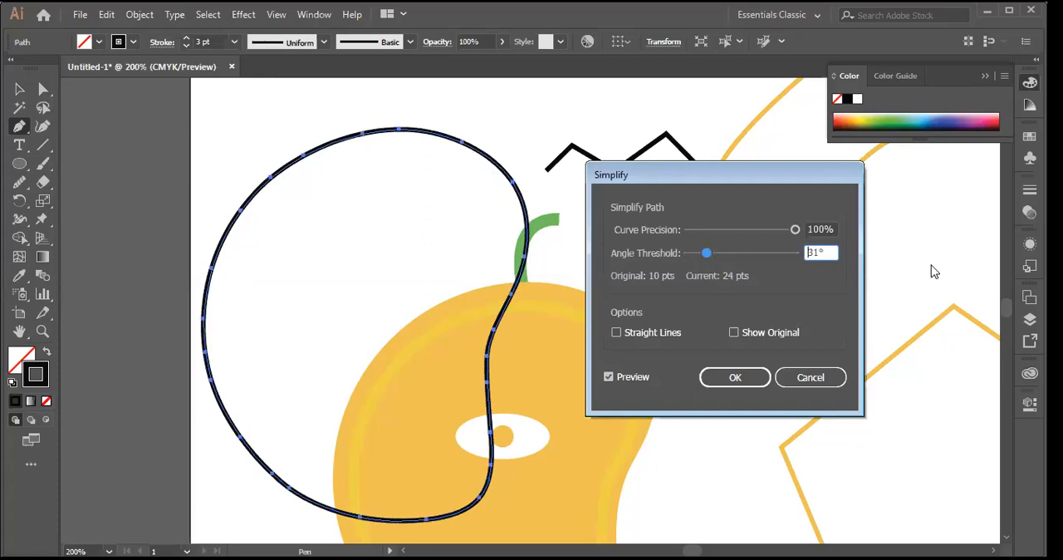
Step: Set the angle threshold to 180° and apply the simplification to the closed black outline
drag(708, 252, 648, 254)
drag(689, 252, 760, 253)
drag(760, 252, 795, 253)
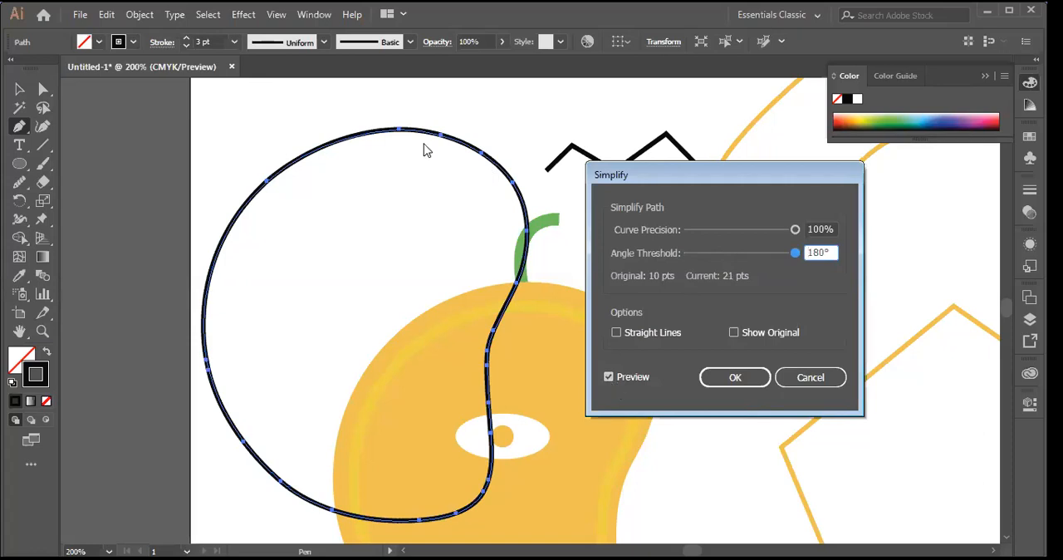
click(759, 384)
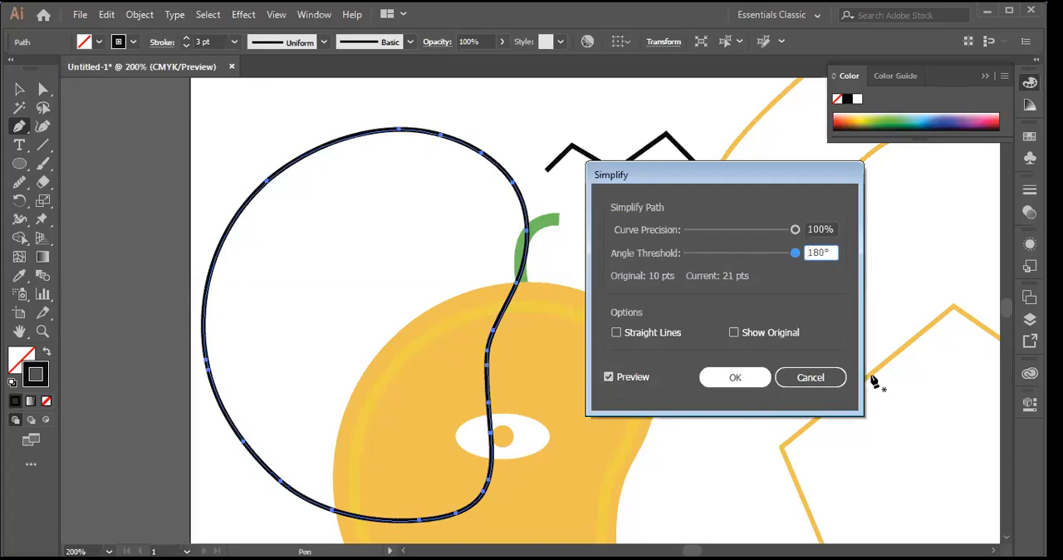
Step: Try to pull new handles from the outline's anchor point beside the green stem's base and undo the reshaping
click(20, 90)
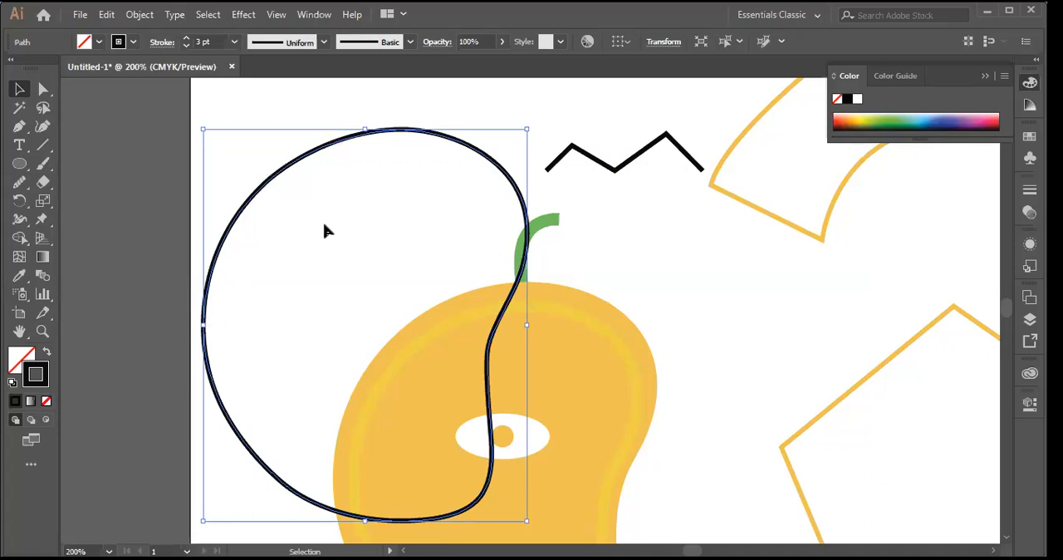
key(p)
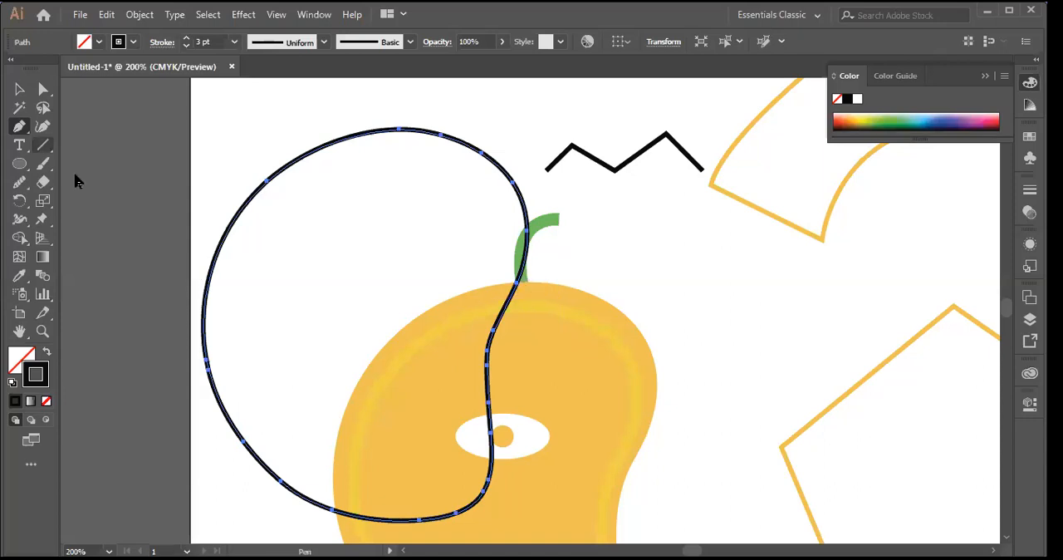
key(shift+c)
drag(517, 284, 541, 297)
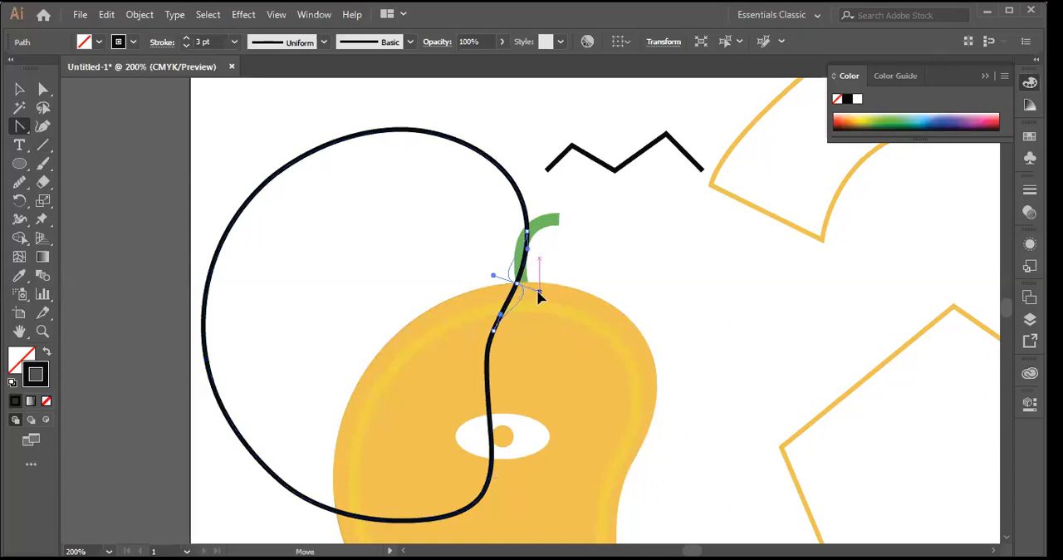
key(ctrl+z)
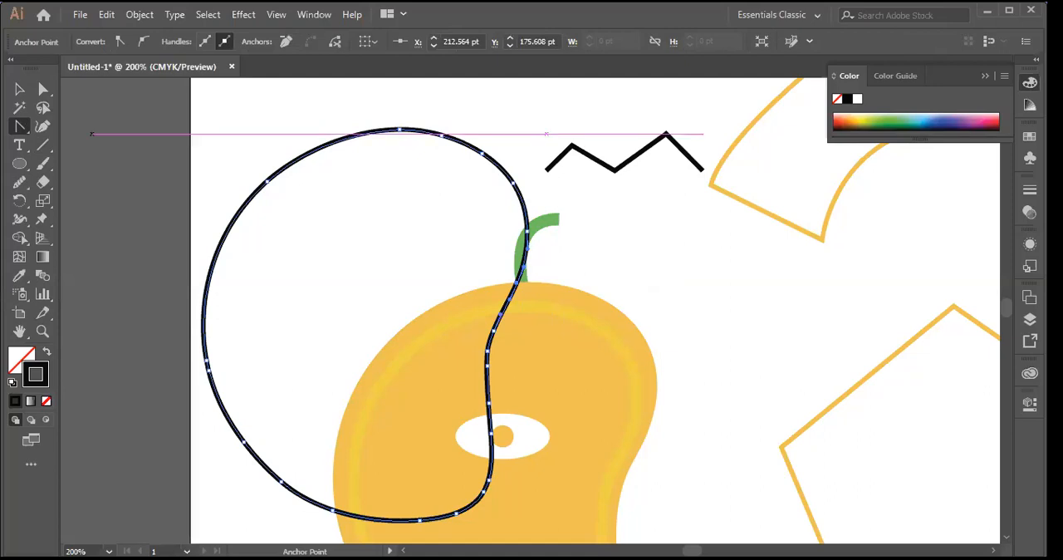
Step: Move the closed black outline down over the orange mango body so their edges roughly align, and leave it selected
click(20, 90)
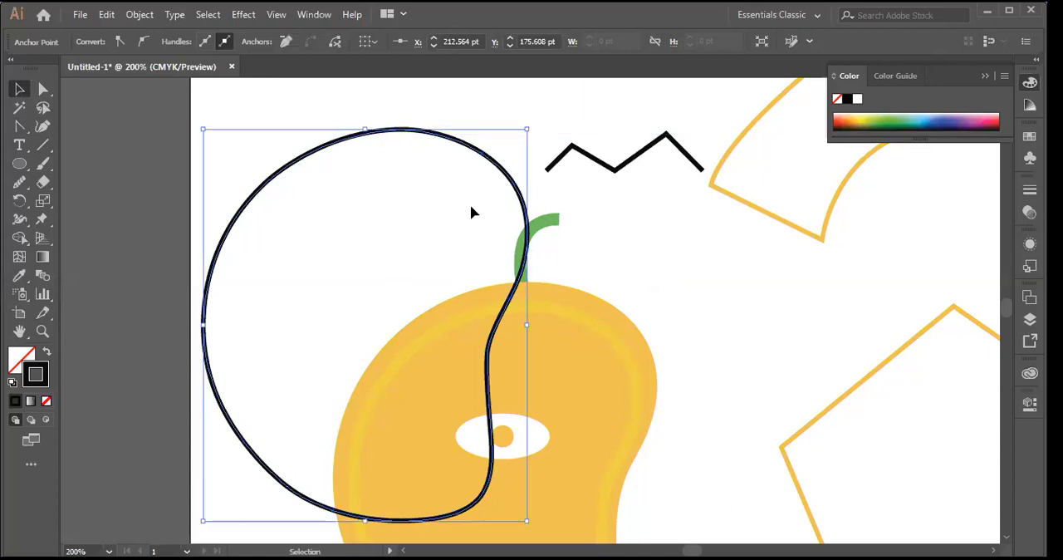
drag(280, 184, 413, 365)
scroll(687, 202, down, 2)
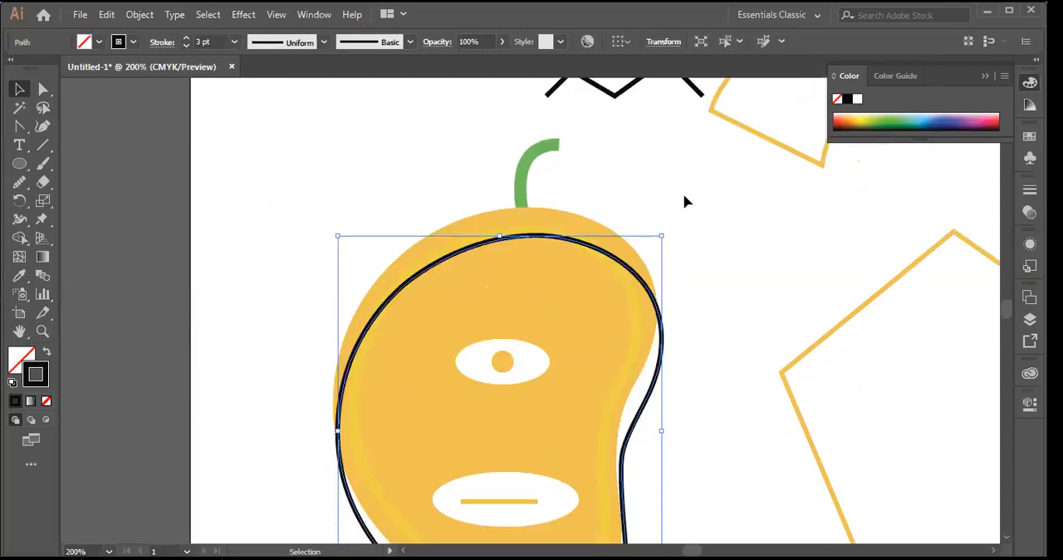
click(755, 273)
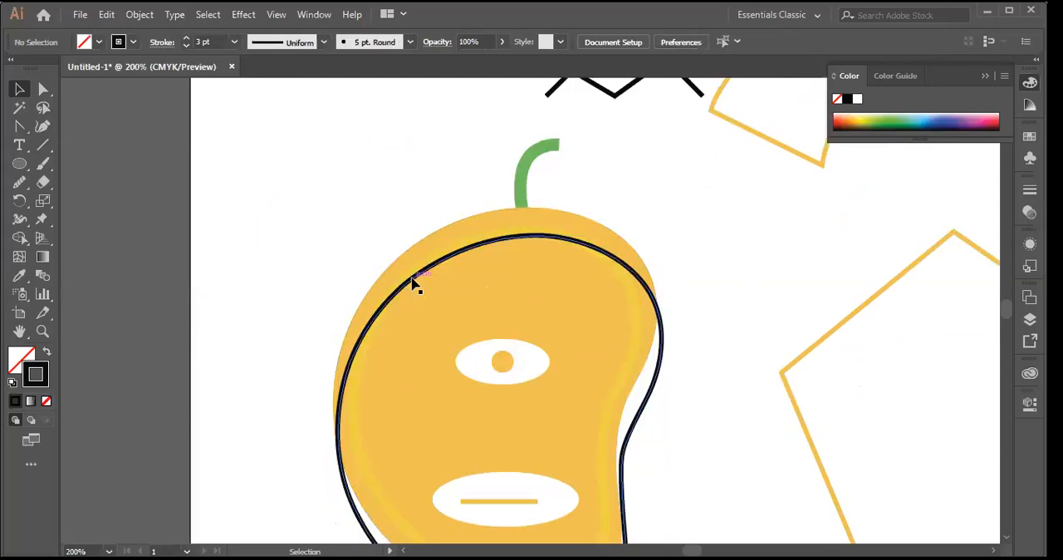
click(417, 288)
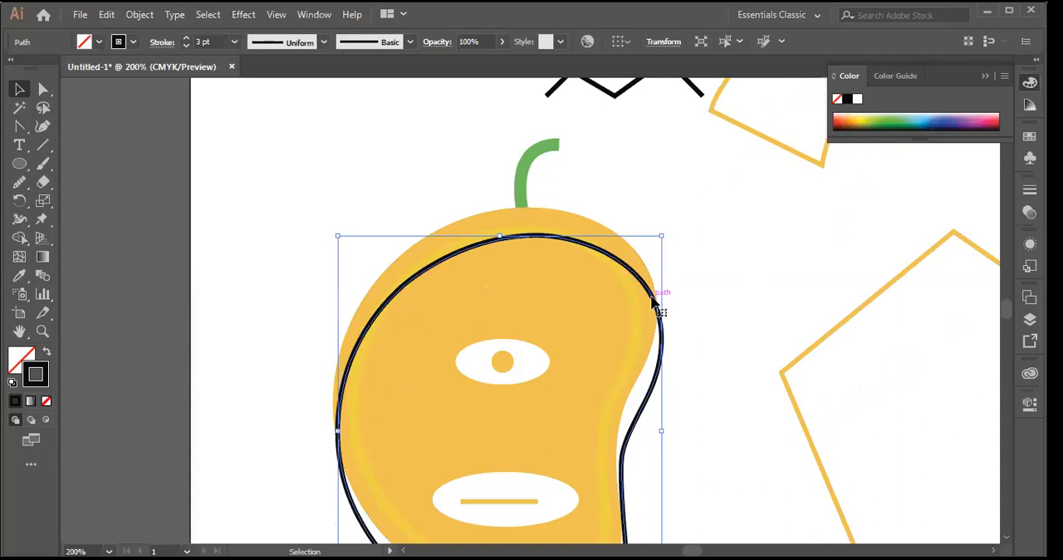
Step: Move the closed black outline off the mango to the empty area at its upper left, and leave the outline selected
drag(654, 299, 370, 176)
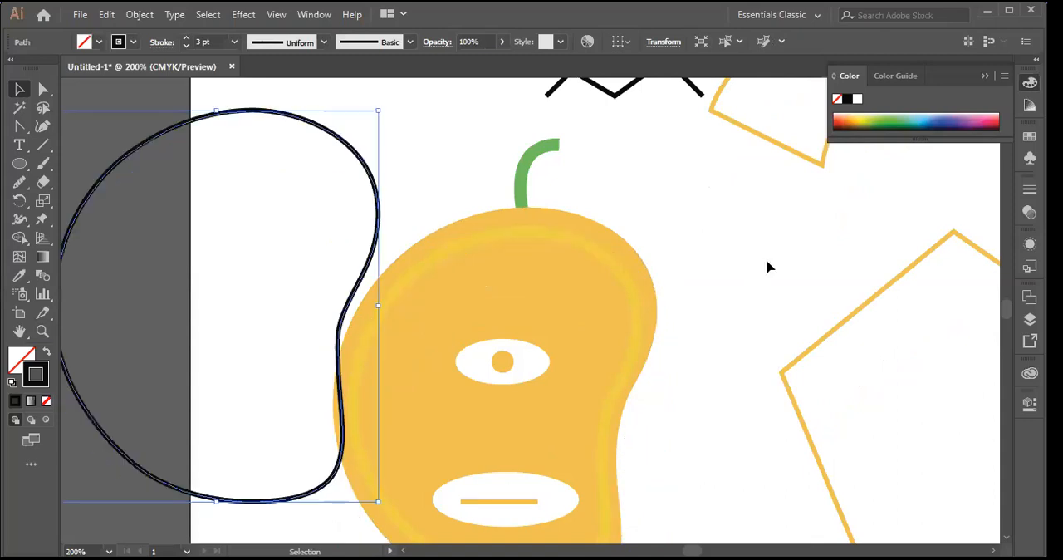
click(647, 302)
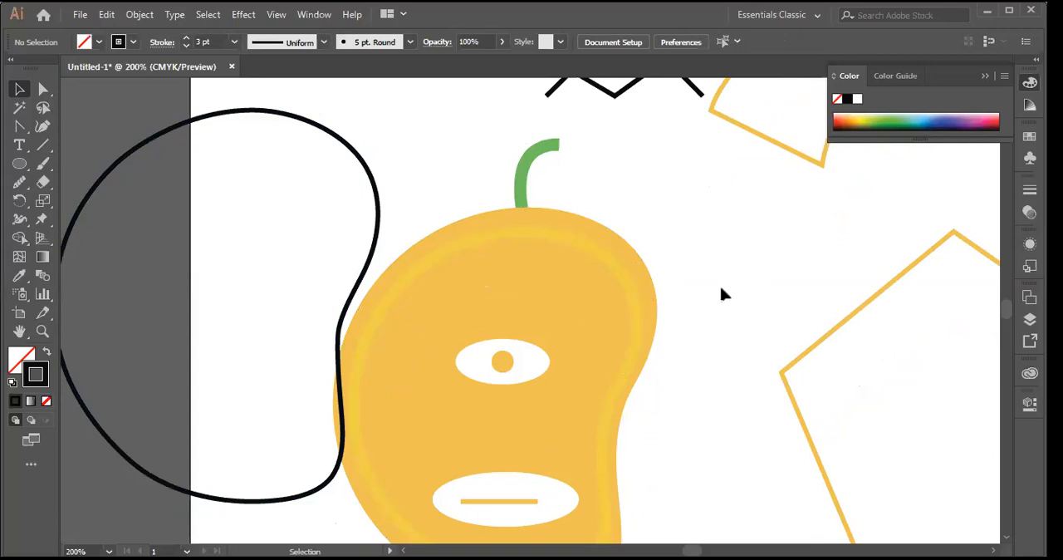
click(341, 142)
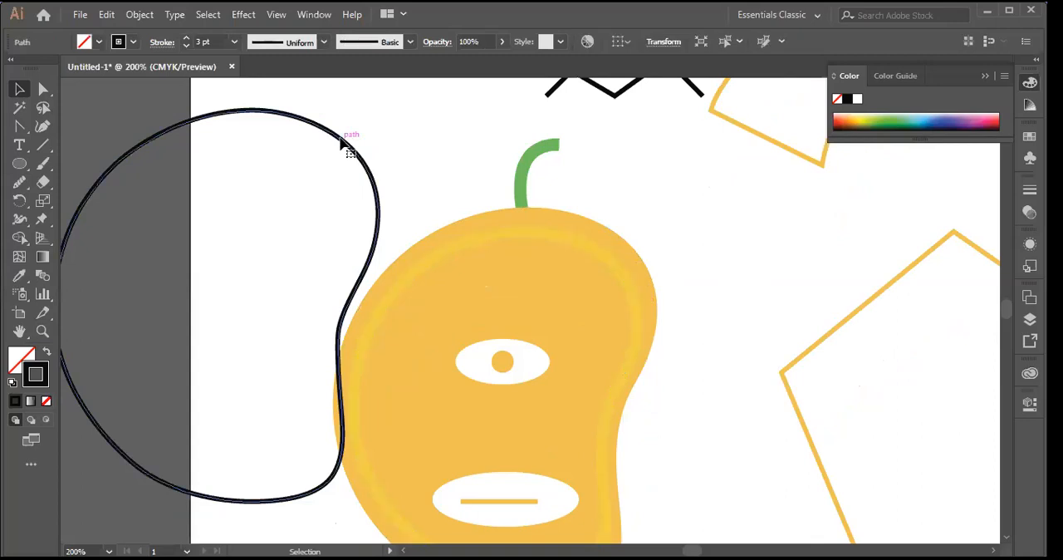
drag(348, 145, 450, 133)
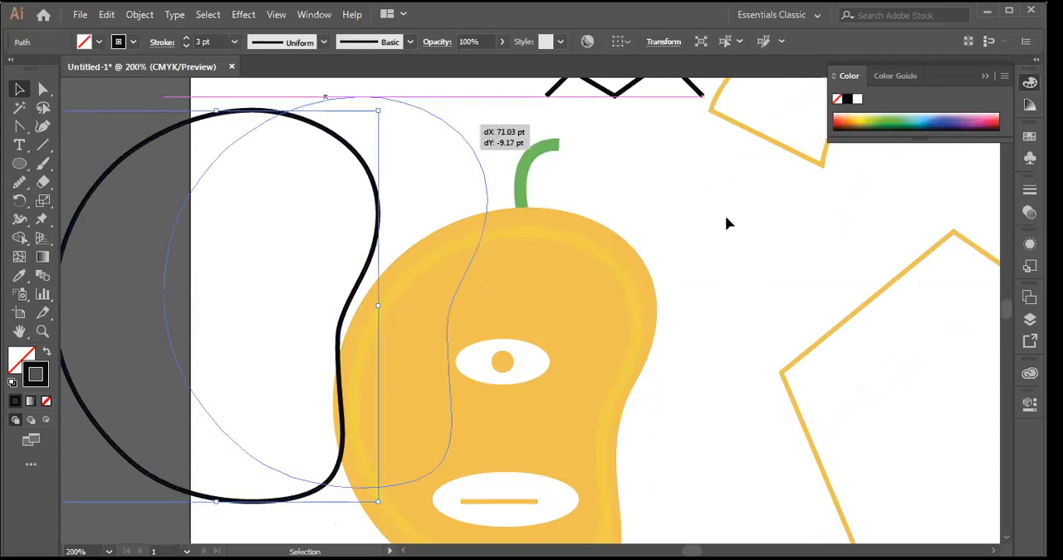
click(117, 193)
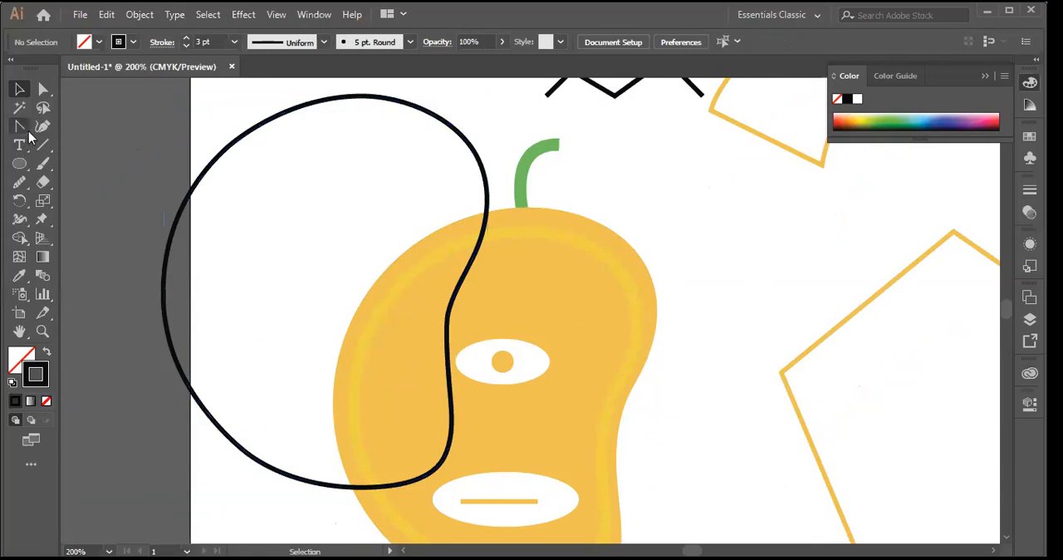
drag(155, 143, 266, 247)
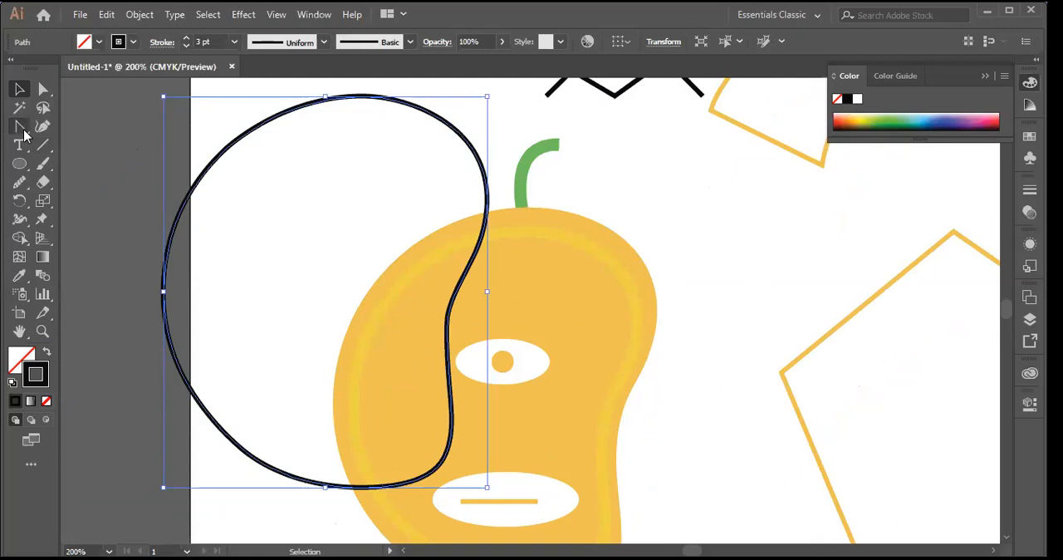
Step: Pull long new direction handles with the Anchor Point tool from two anchor points on the black outline's right side, bending it into sharp waves
key(shift+c)
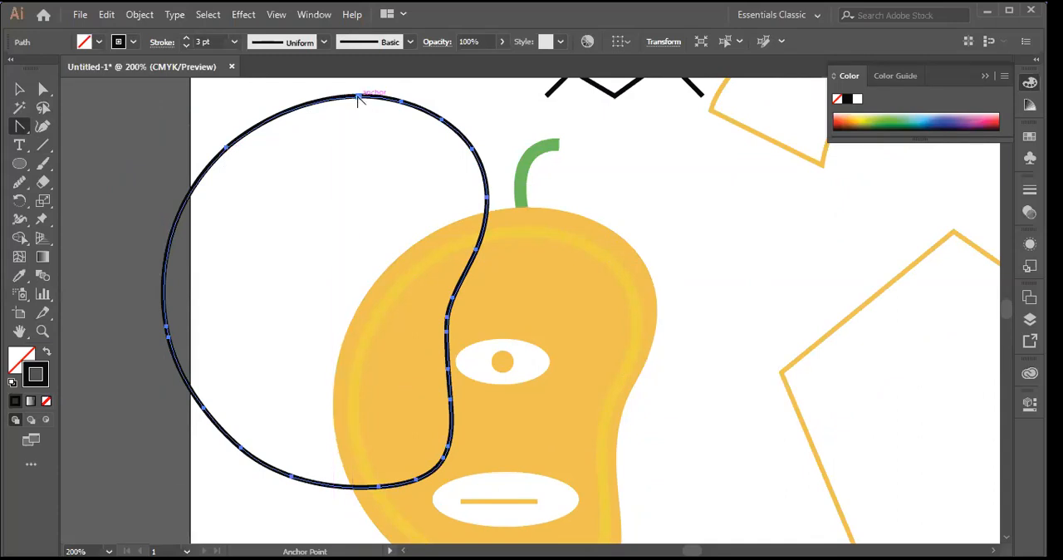
drag(20, 129, 223, 173)
click(476, 250)
drag(476, 250, 612, 324)
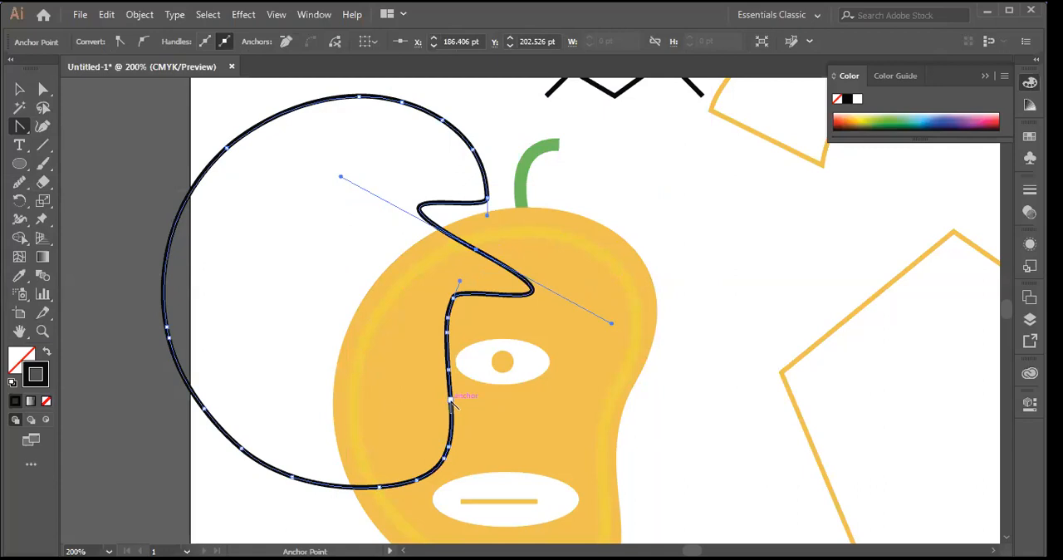
drag(450, 401, 510, 405)
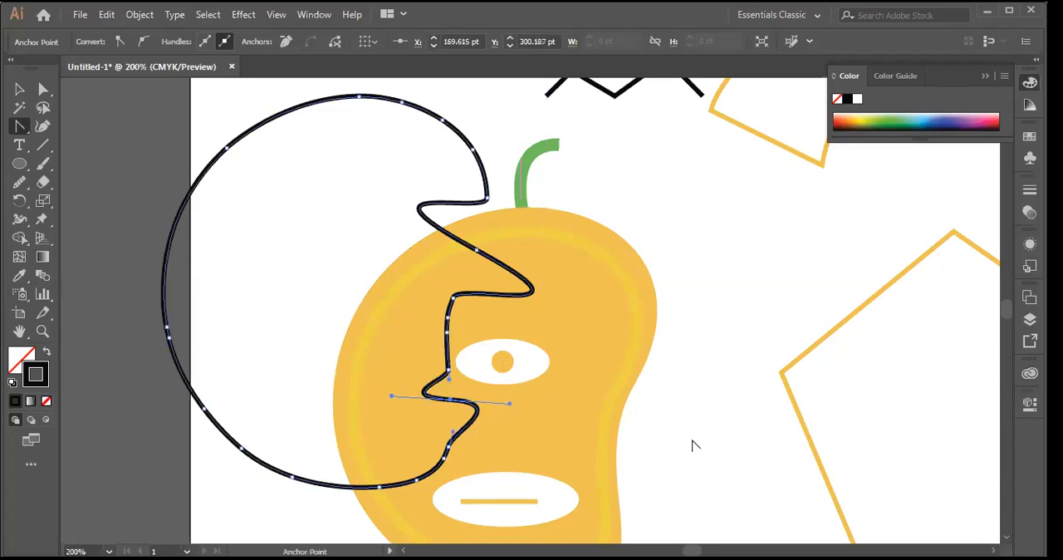
Step: Pull short handles from the anchor point at the black outline's bottom and retract the handle on the adjoining segment to its left
click(23, 93)
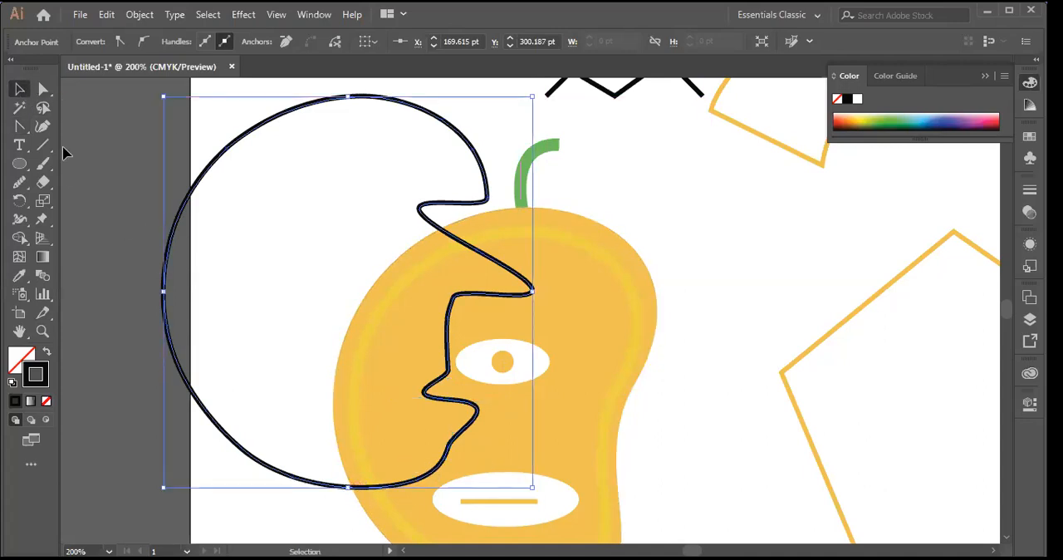
click(22, 130)
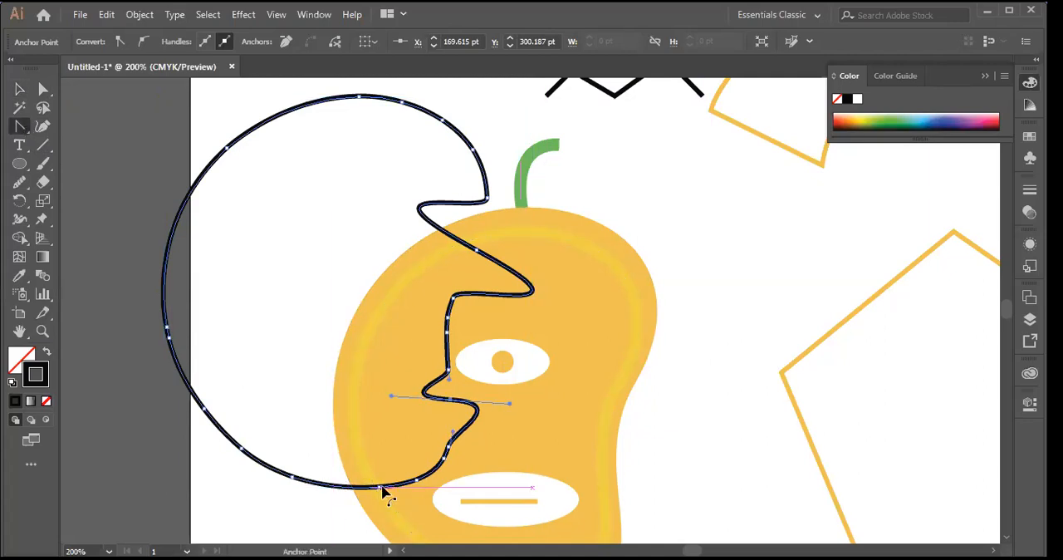
mouse_move(379, 487)
mouse_down()
mouse_move(380, 508)
mouse_move(374, 493)
mouse_move(348, 495)
mouse_move(375, 491)
mouse_up()
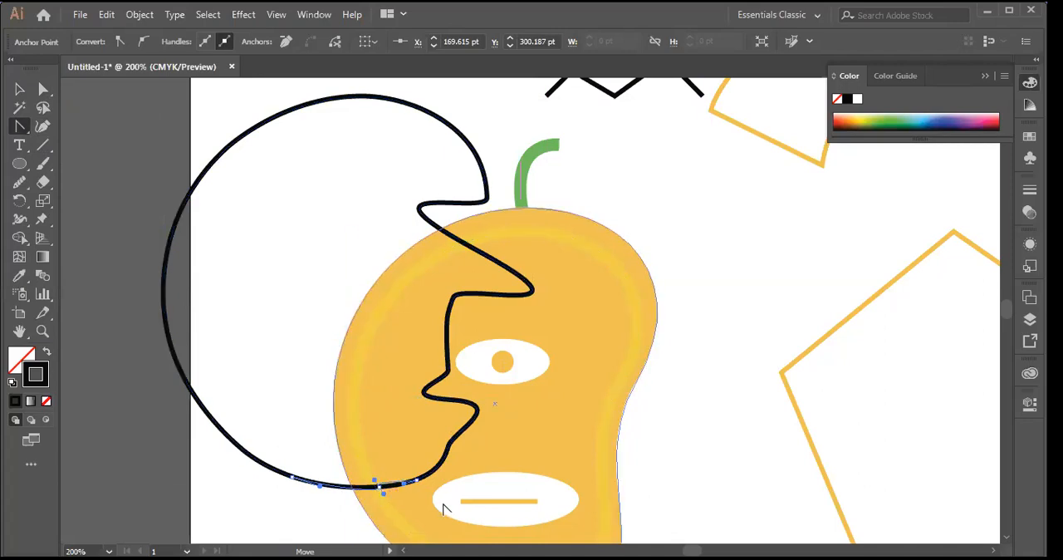
click(319, 486)
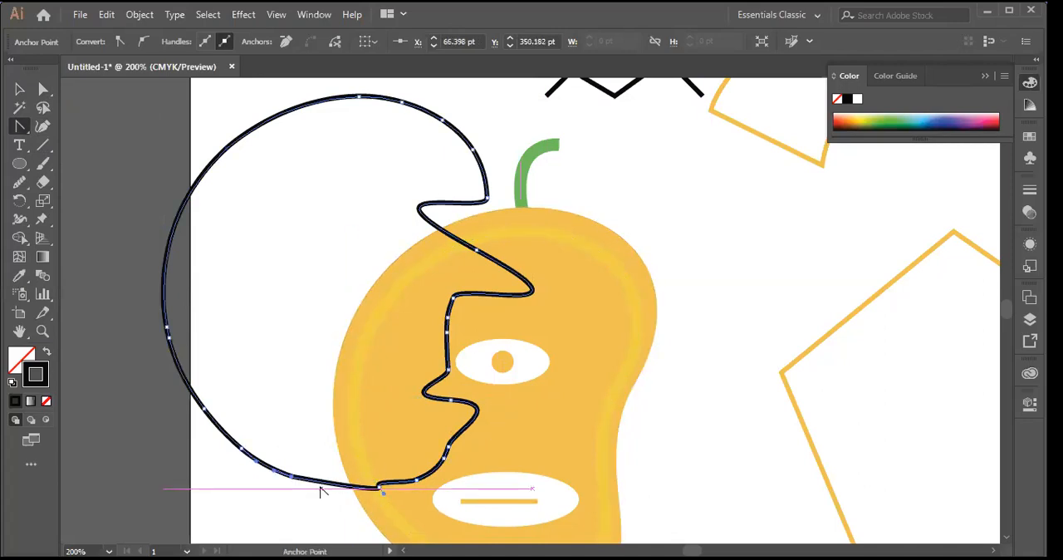
Step: Try converting the black outline's bottom anchor point to a corner and undo the conversion
click(381, 488)
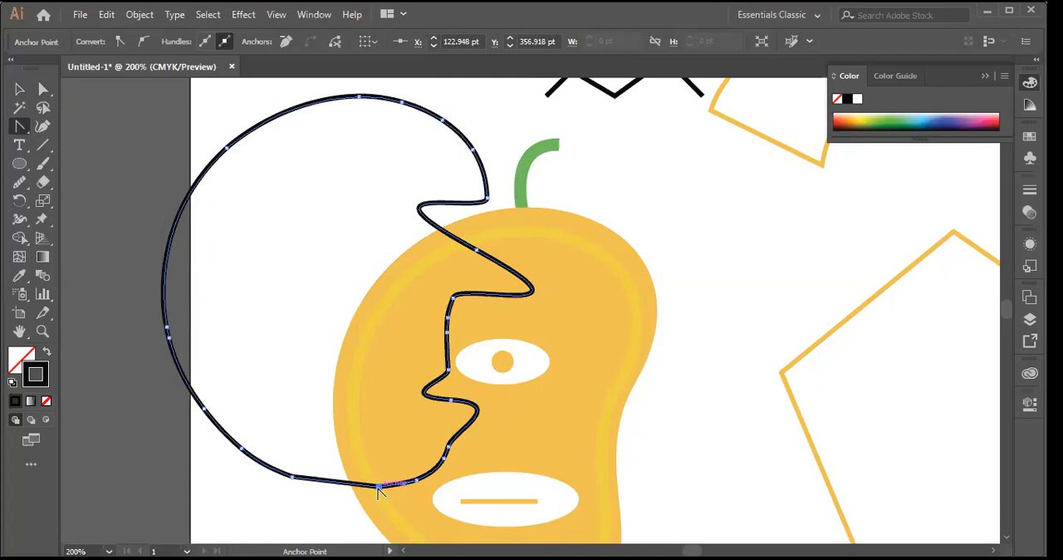
key(ctrl+z)
click(378, 490)
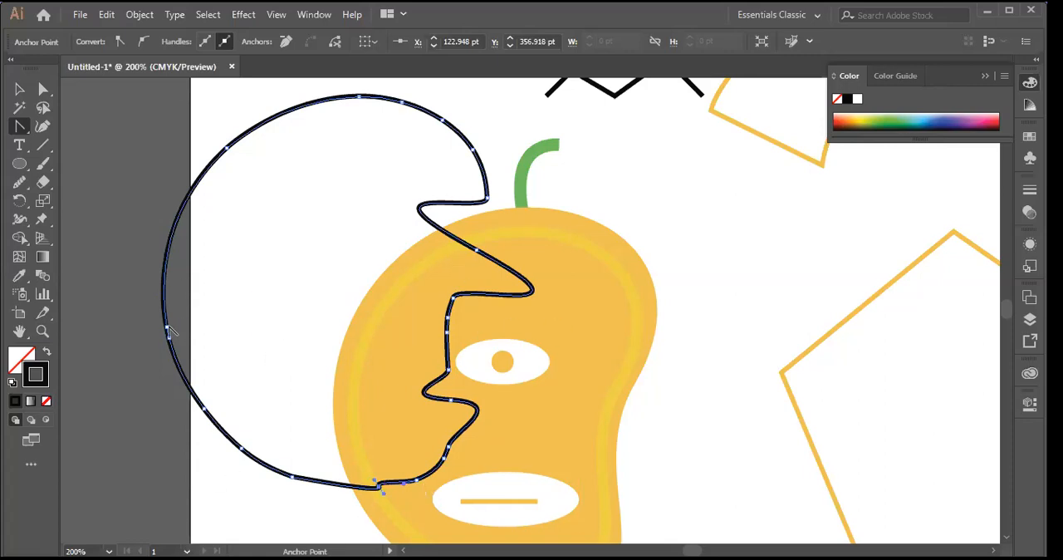
Step: Delete the upper of the two close anchor points on the black outline's left side and deselect the outline
mouse_move(167, 329)
mouse_down()
mouse_move(194, 325)
mouse_move(181, 321)
mouse_move(175, 278)
mouse_move(166, 325)
mouse_move(149, 311)
mouse_move(153, 335)
mouse_move(167, 326)
mouse_up()
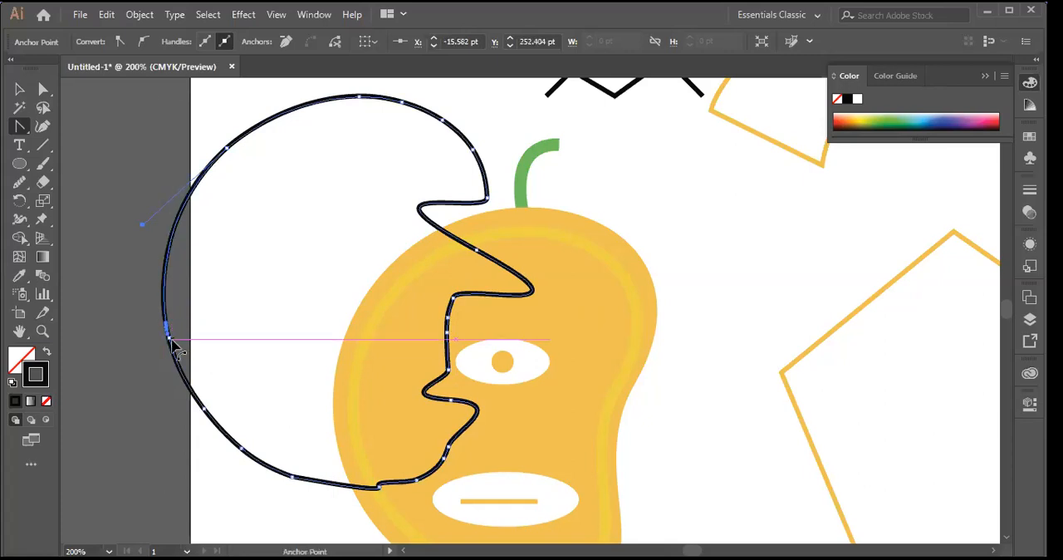
drag(24, 126, 77, 165)
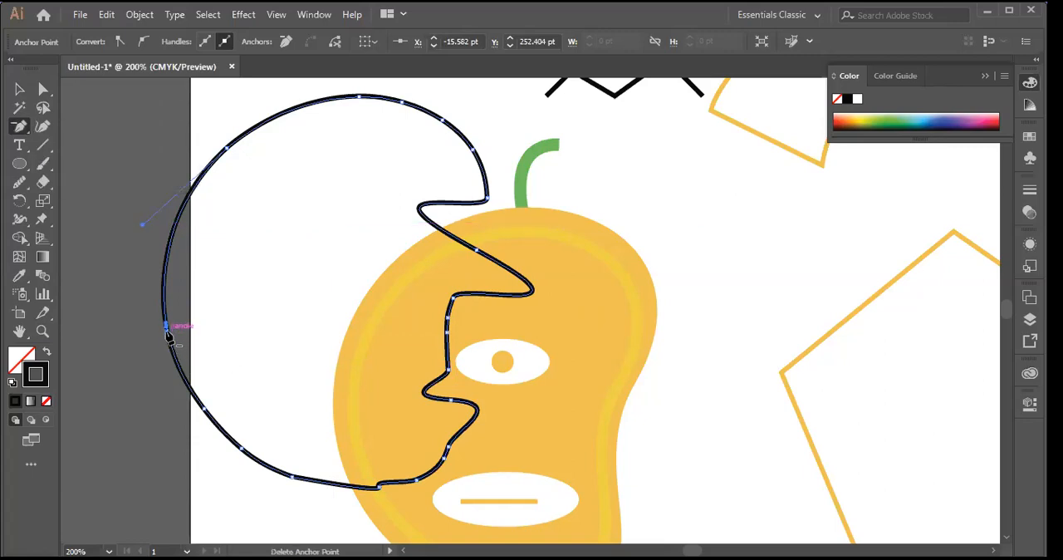
click(167, 328)
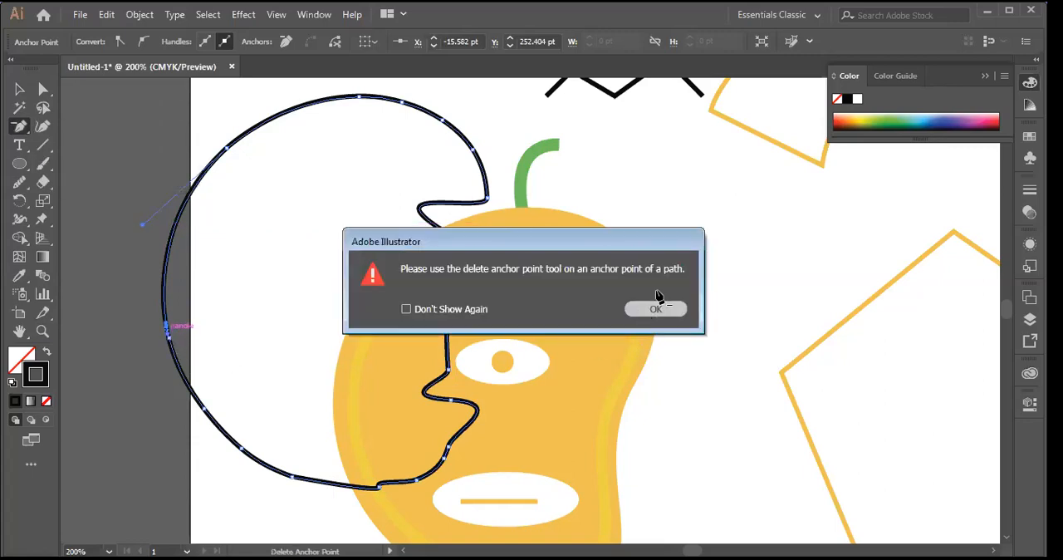
click(657, 309)
click(166, 327)
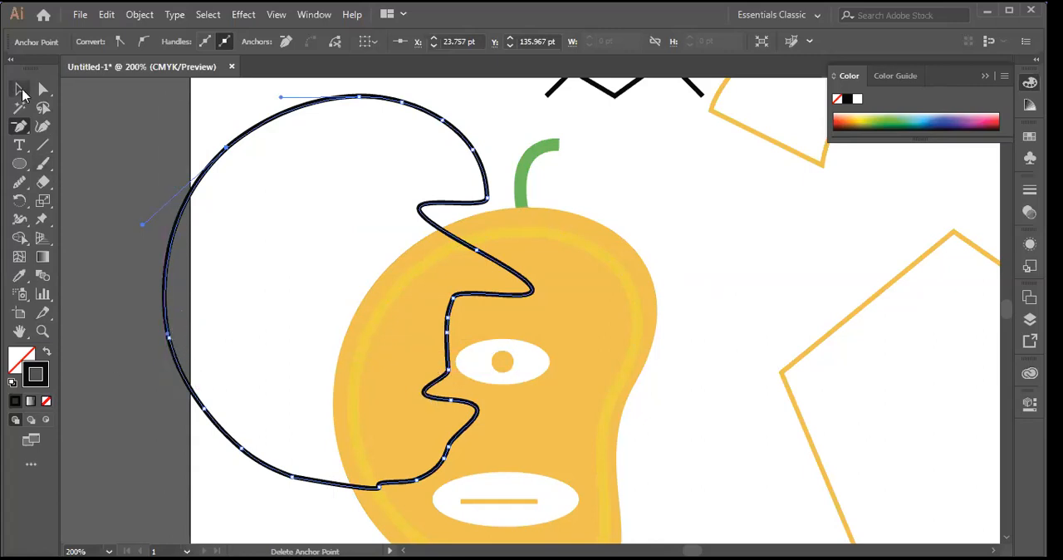
click(19, 89)
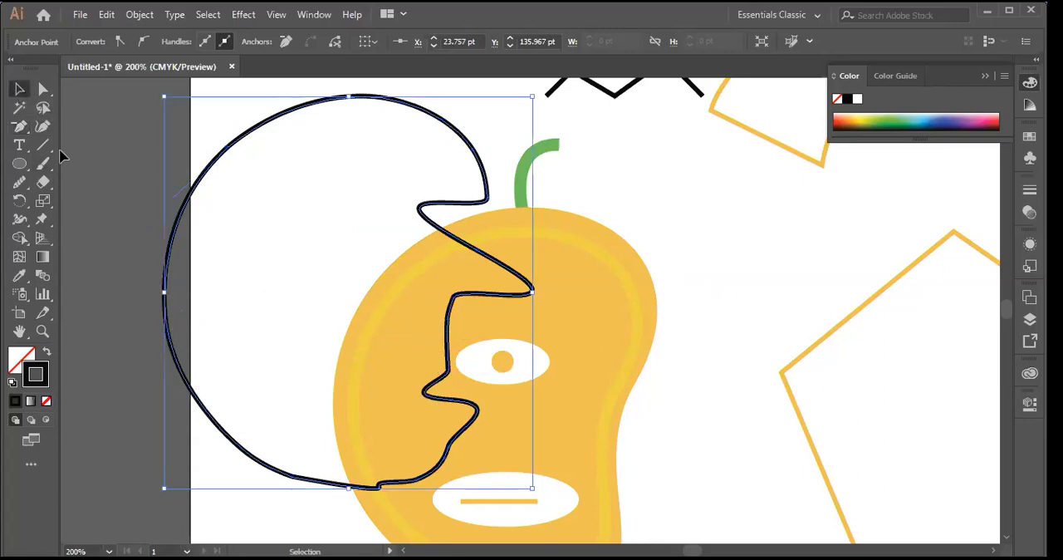
click(745, 273)
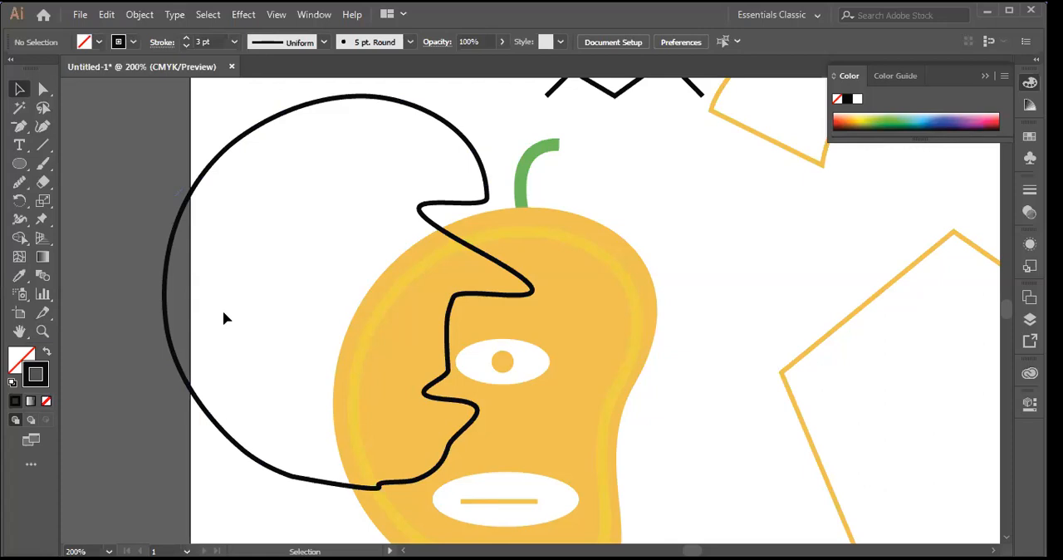
Step: Draw an arched curve with the Pen tool in the space right of the mango and remove the end anchor's outgoing handle
mouse_move(20, 128)
mouse_down()
mouse_move(78, 138)
mouse_move(78, 126)
mouse_up()
click(727, 232)
drag(865, 216, 876, 236)
drag(899, 286, 971, 336)
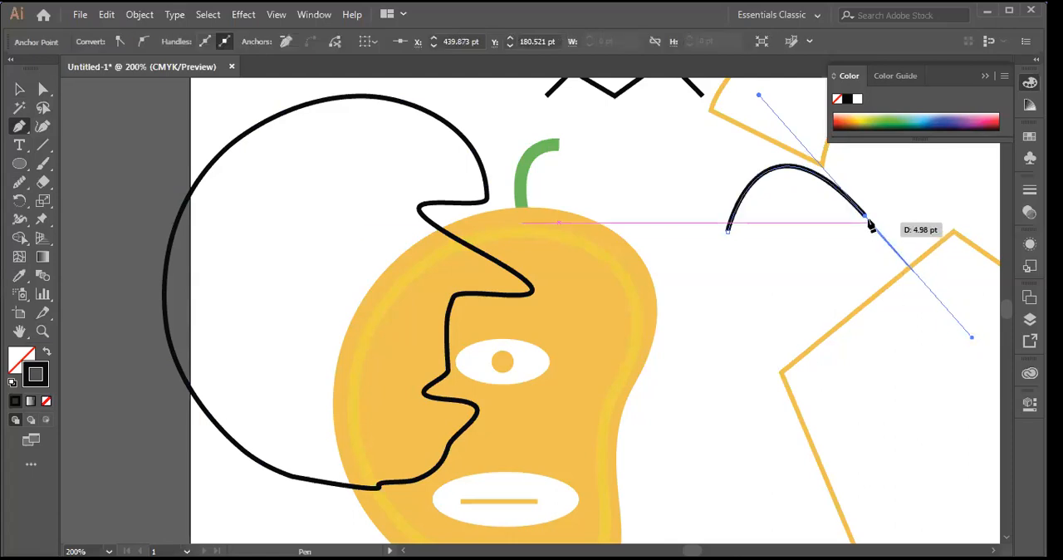
click(866, 218)
Step: Extend the arched path with a curved segment down beside the orange quadrilateral, redirect its outgoing handle sideways, and end the path
drag(765, 455, 1005, 287)
key(ctrl+minus)
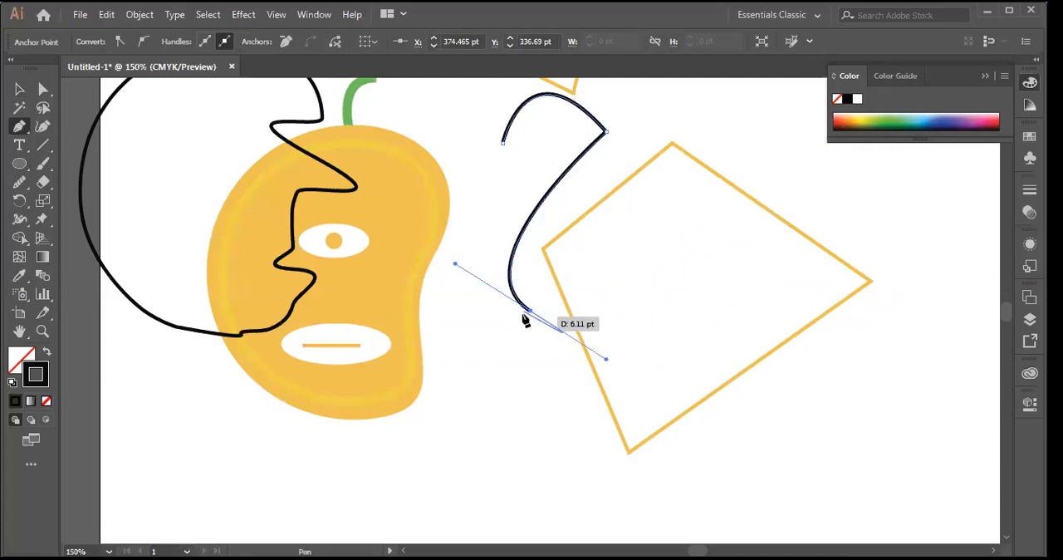
drag(530, 311, 720, 320)
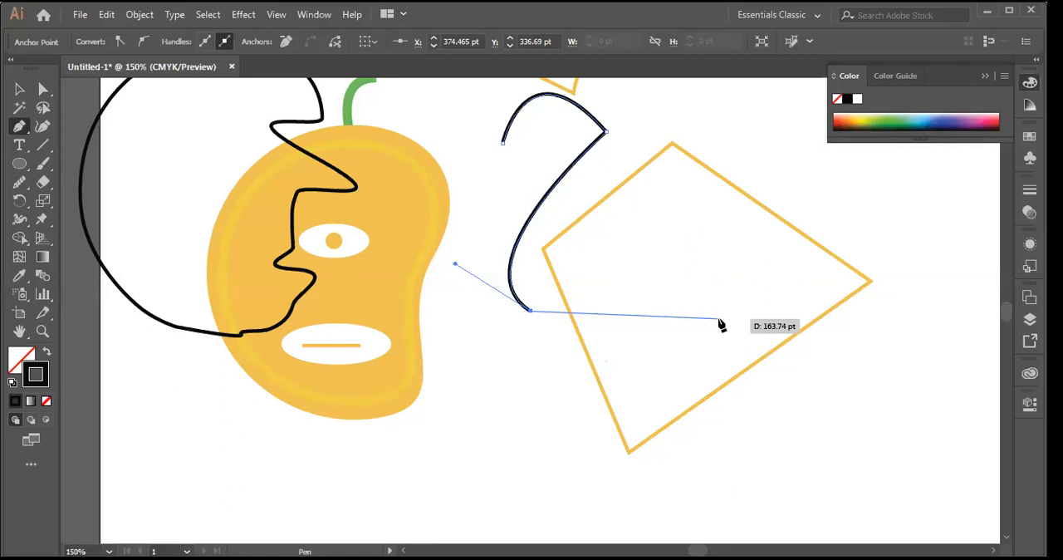
drag(721, 324, 117, 123)
scroll(739, 418, up, 1)
click(21, 89)
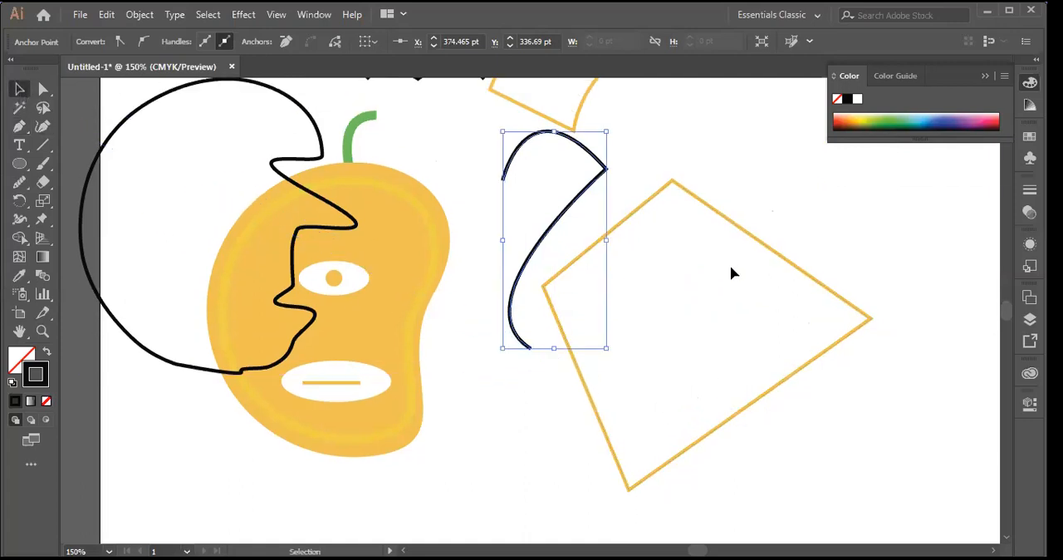
Step: Select all the artwork on the artboard and delete it
key(ctrl+minus)
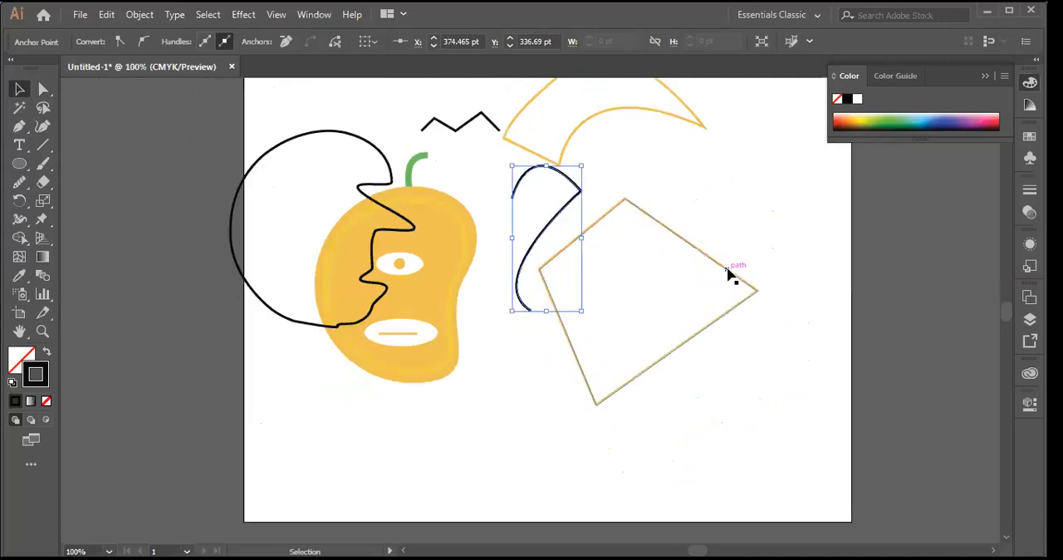
key(ctrl+minus)
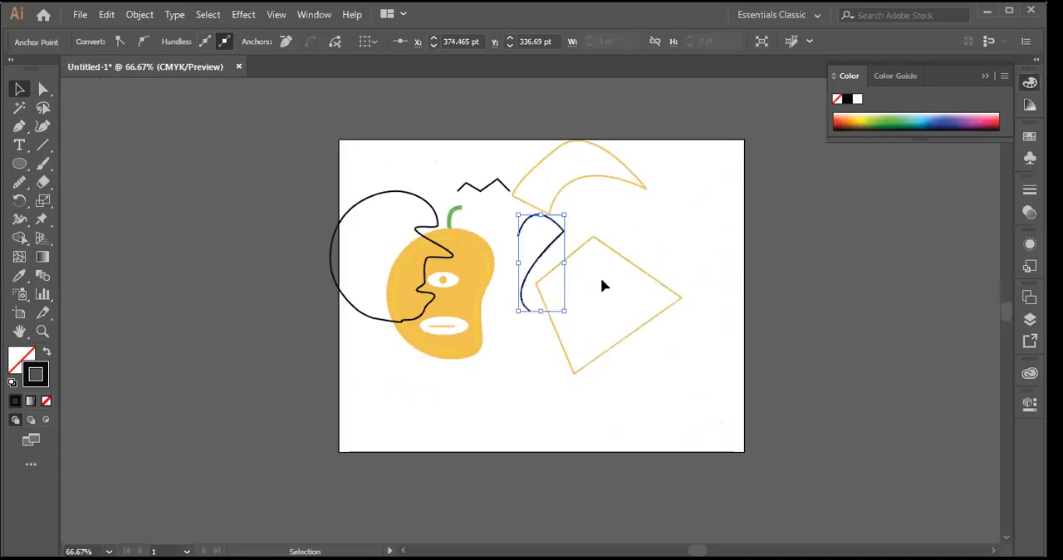
drag(281, 123, 779, 401)
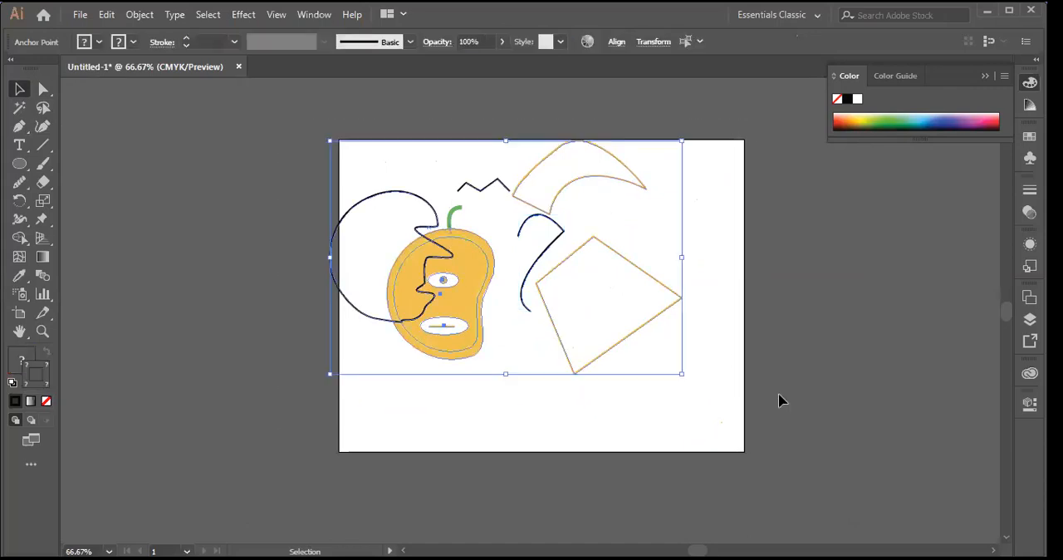
key(Delete)
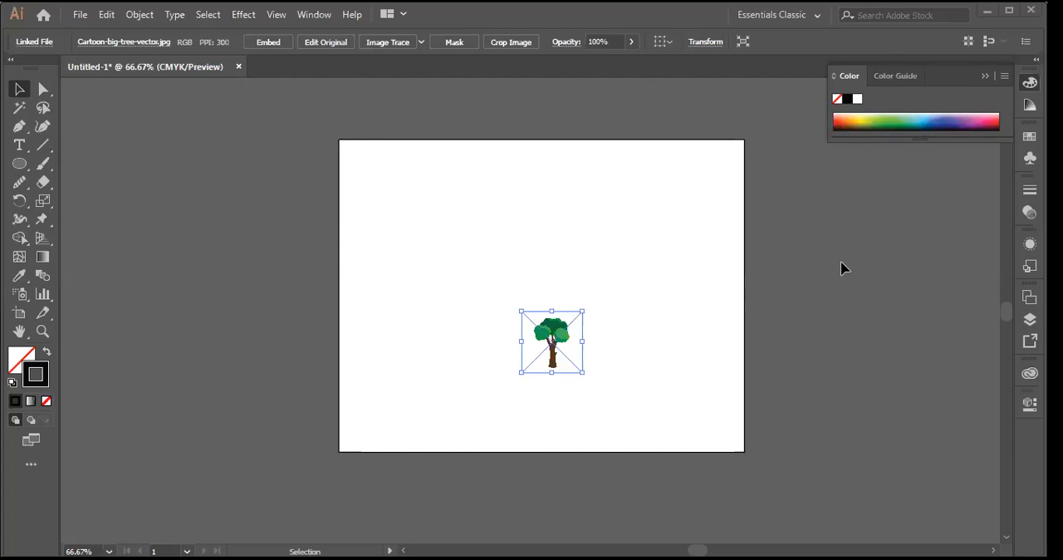
Step: Enlarge the linked Cartoon-big-tree-vector.jpg image proportionally to fill the middle of the view, shifting it up and left, and deselect it
key(ctrl+plus)
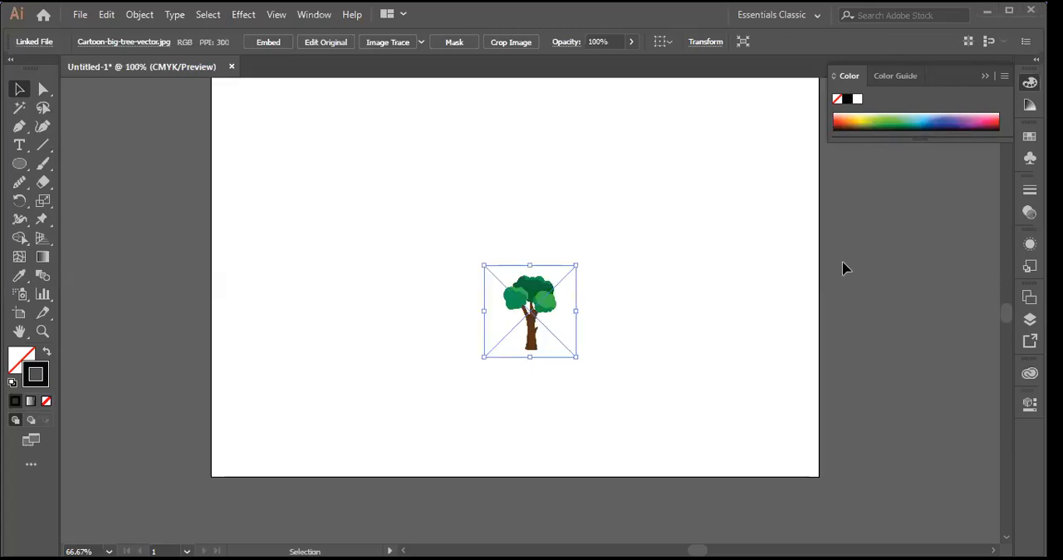
key(ctrl+plus)
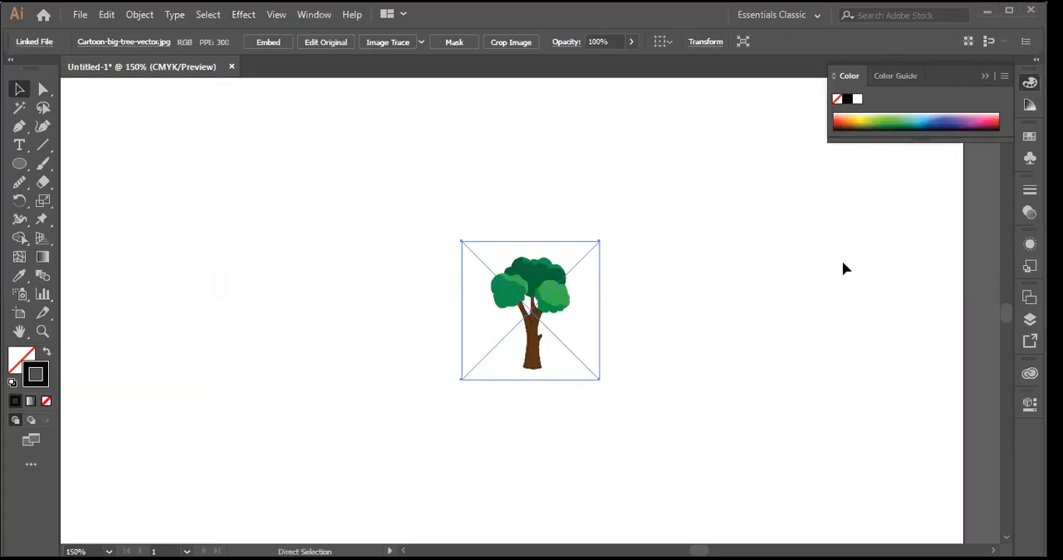
key(v)
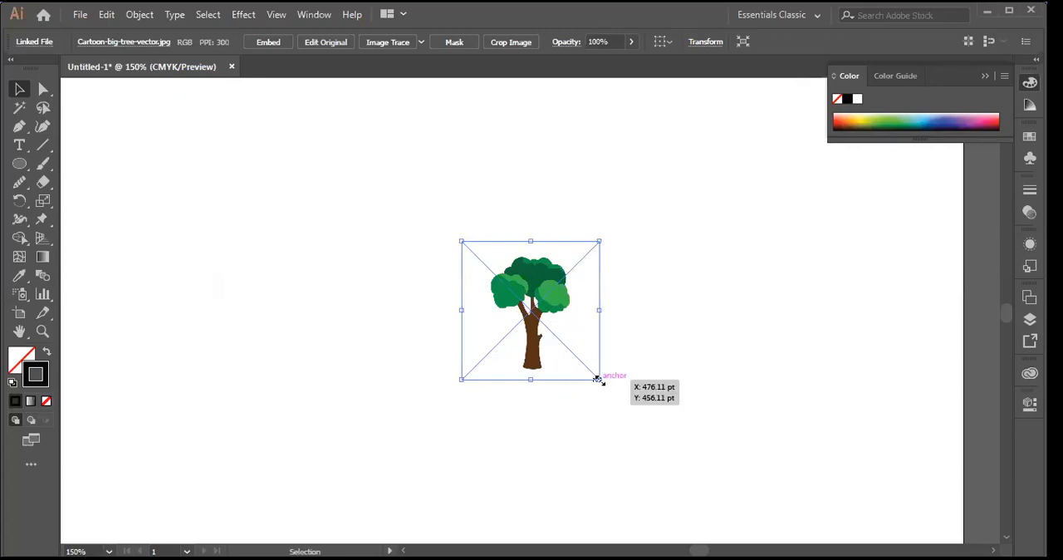
key(shift)
drag(598, 380, 746, 486)
drag(611, 324, 483, 239)
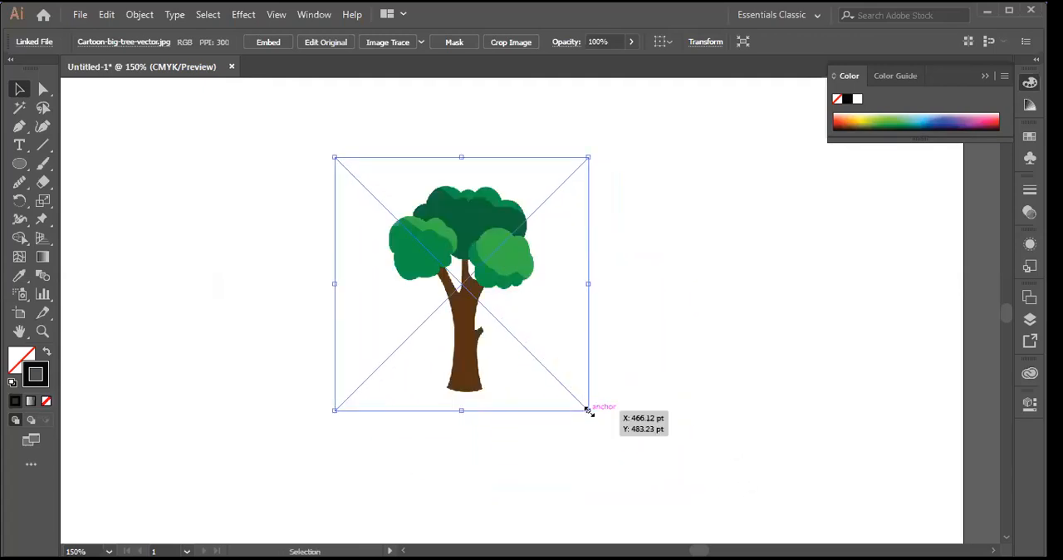
drag(588, 410, 794, 521)
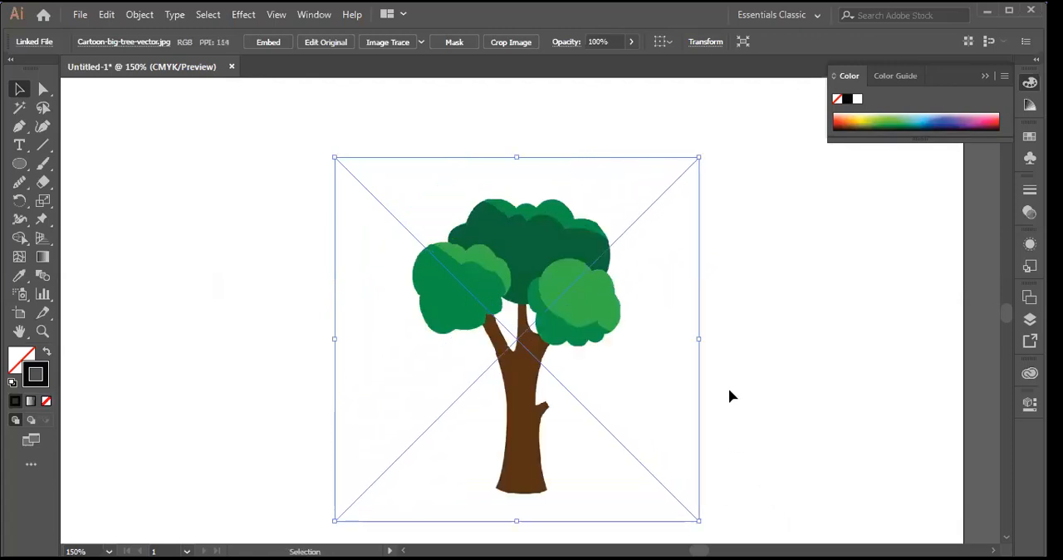
click(779, 364)
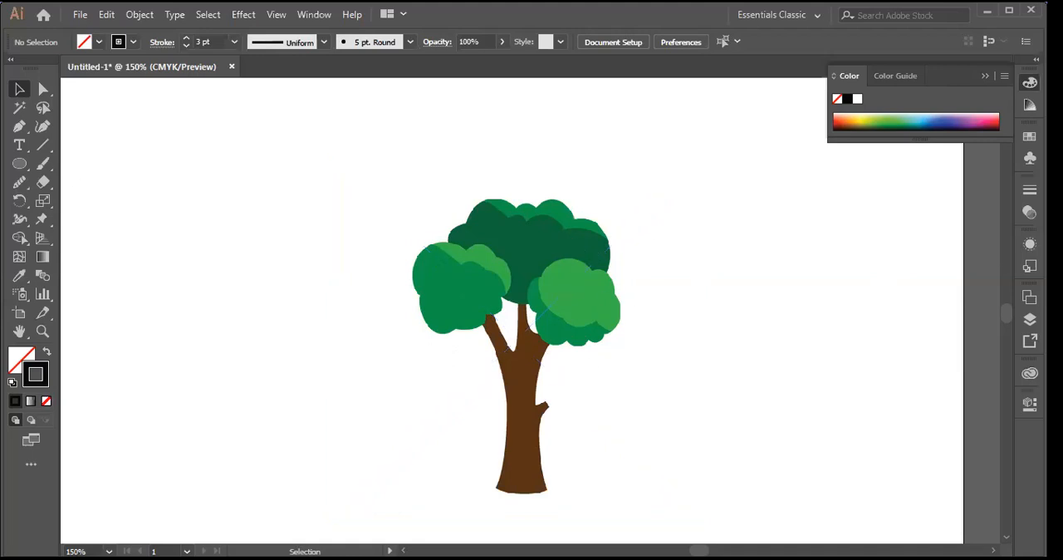
scroll(771, 378, down, 1)
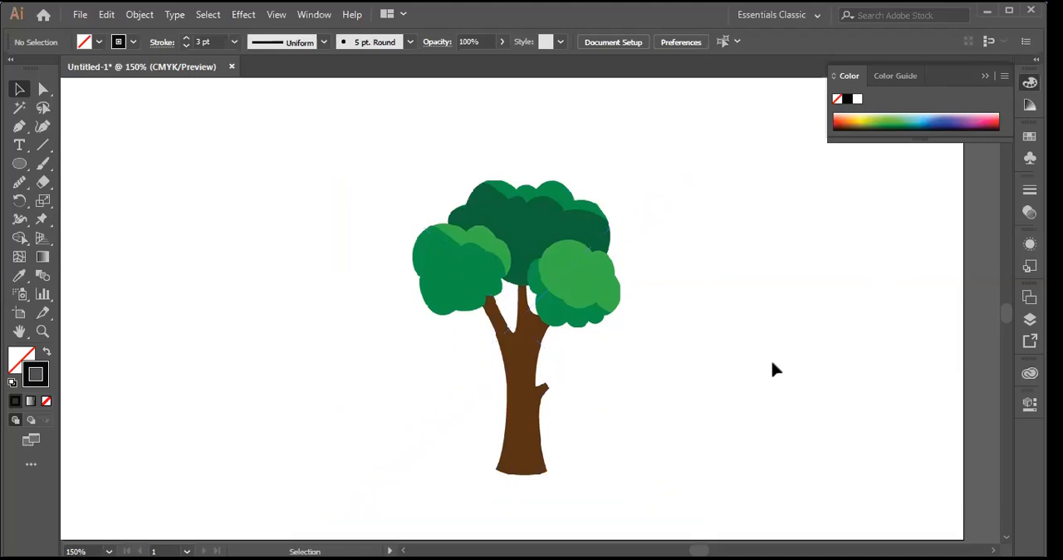
key(ctrl+plus)
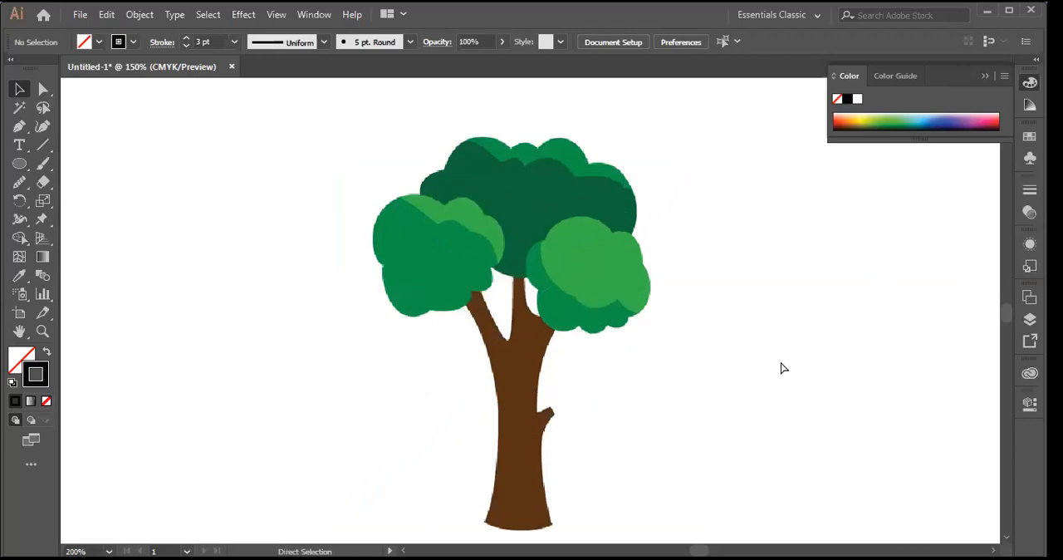
key(ctrl+plus)
scroll(787, 353, down, 4)
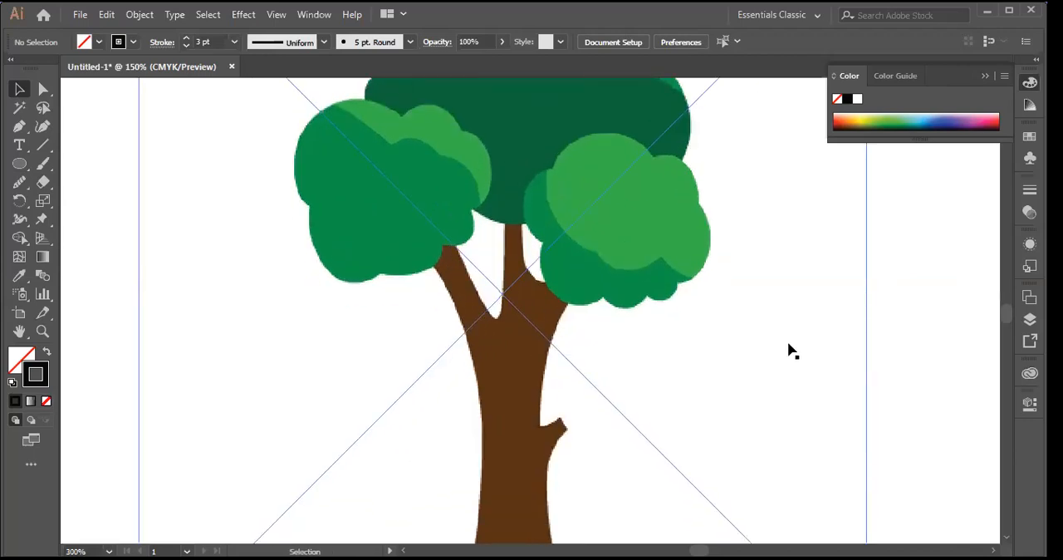
scroll(791, 351, down, 4)
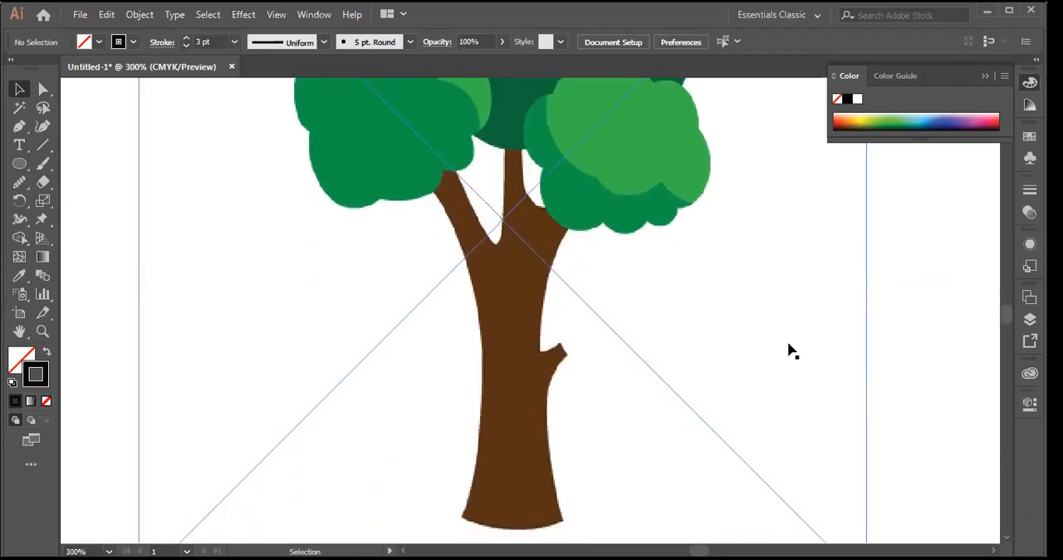
key(ctrl+minus)
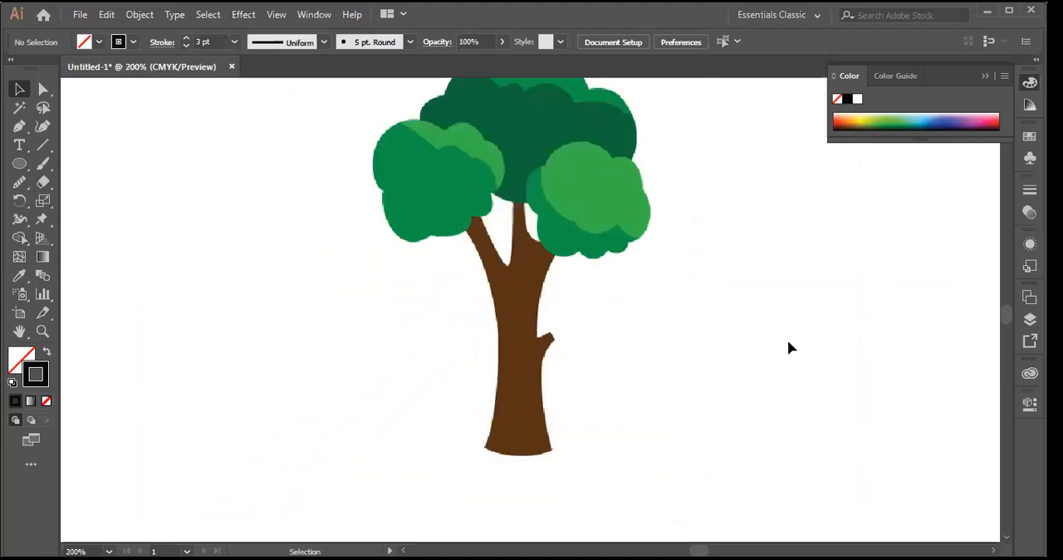
click(28, 129)
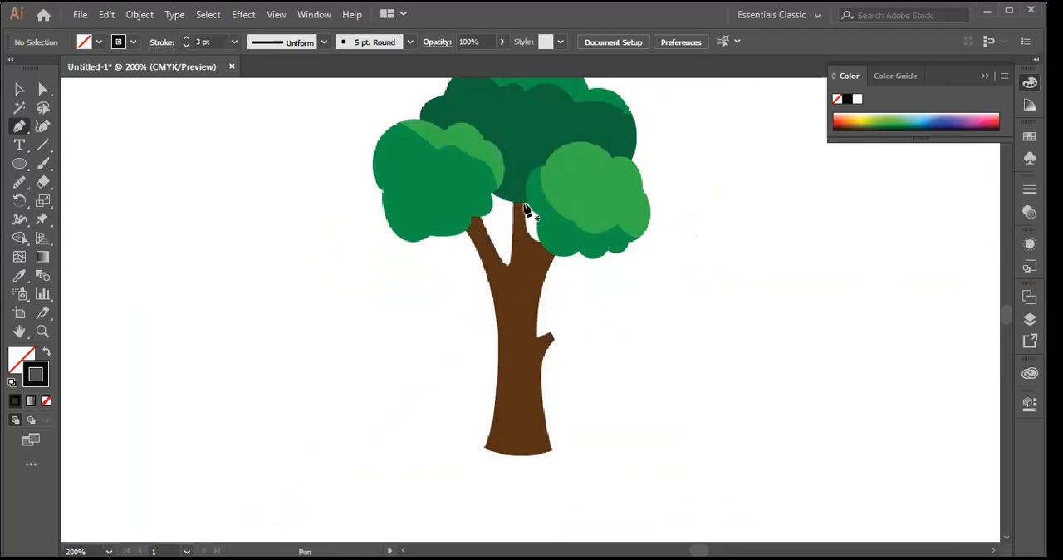
drag(524, 206, 197, 81)
drag(297, 57, 46, 380)
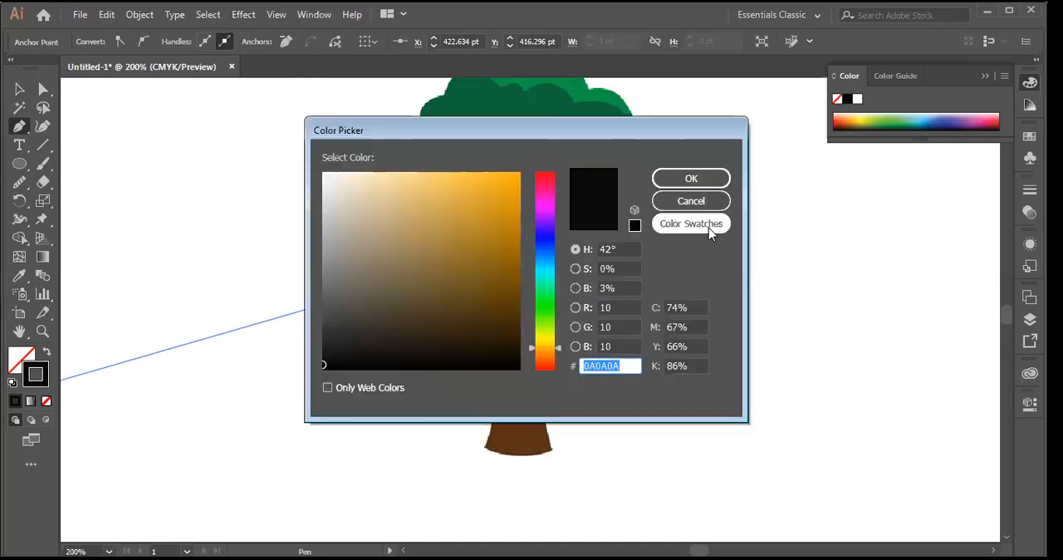
click(703, 202)
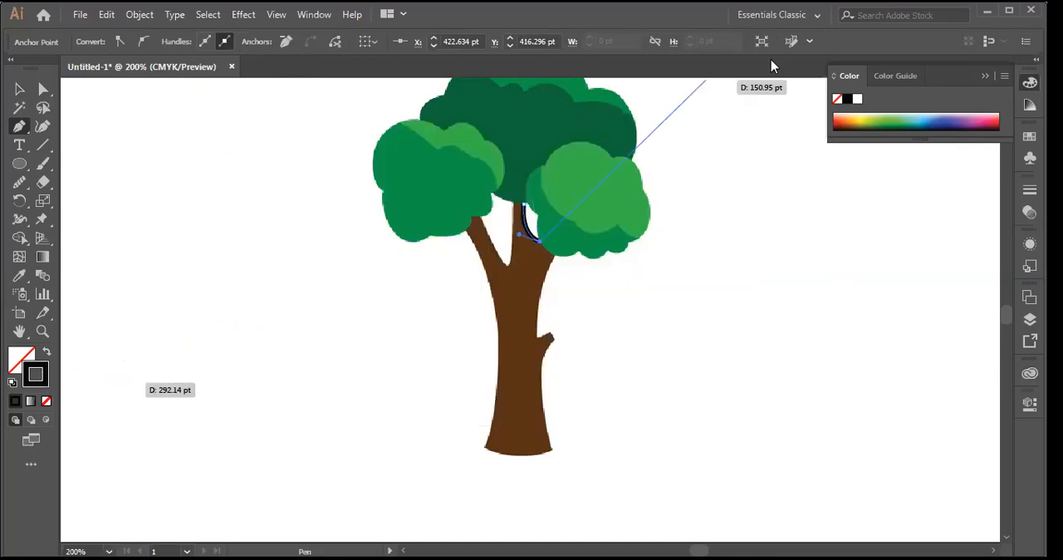
click(20, 90)
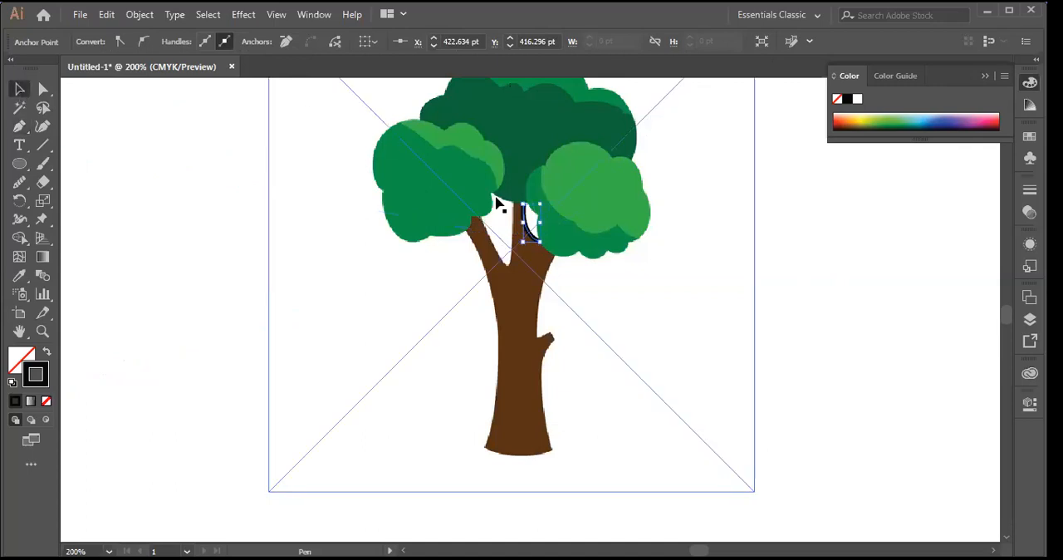
key(Delete)
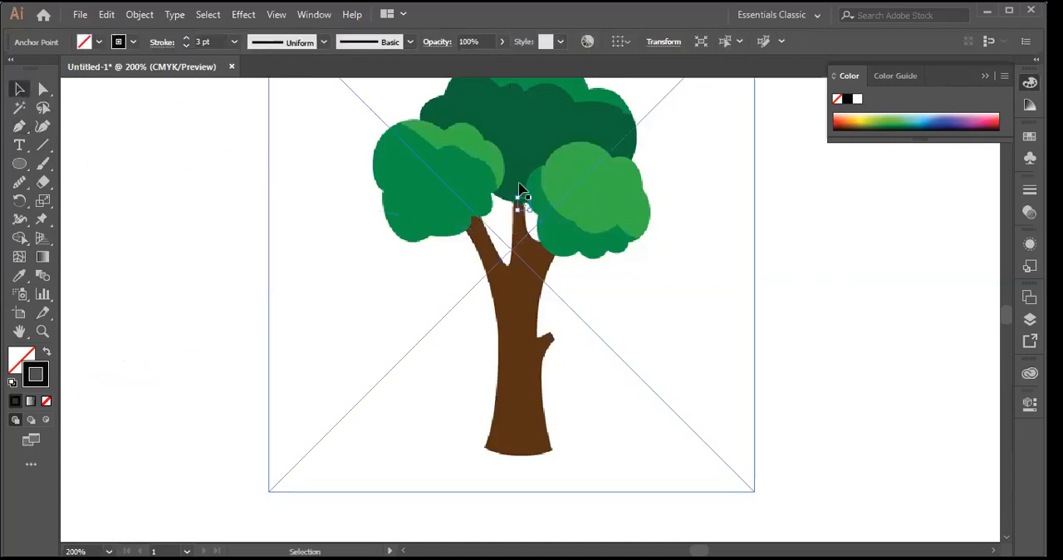
Step: Set the stroke weight to 2 pt and trace the right-hand fork with the Pen tool, from the middle branch's tip to the right branch's end
click(235, 41)
click(253, 118)
click(94, 222)
click(19, 125)
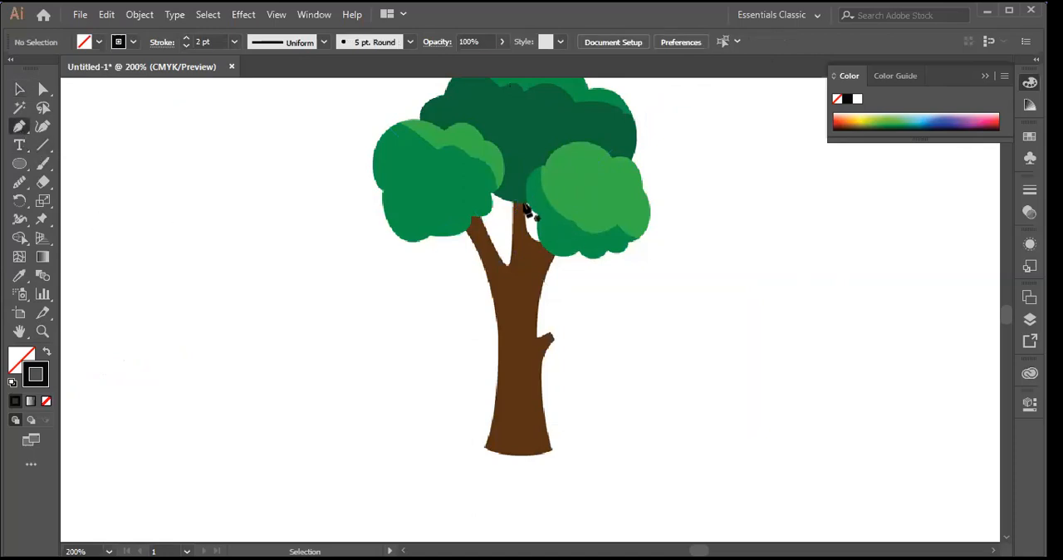
drag(525, 205, 548, 247)
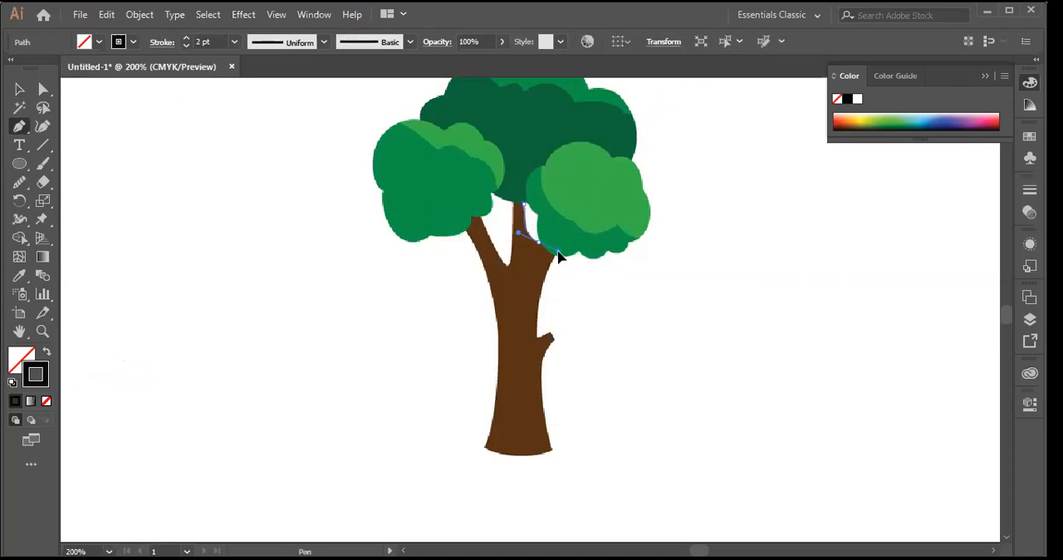
drag(556, 252, 596, 267)
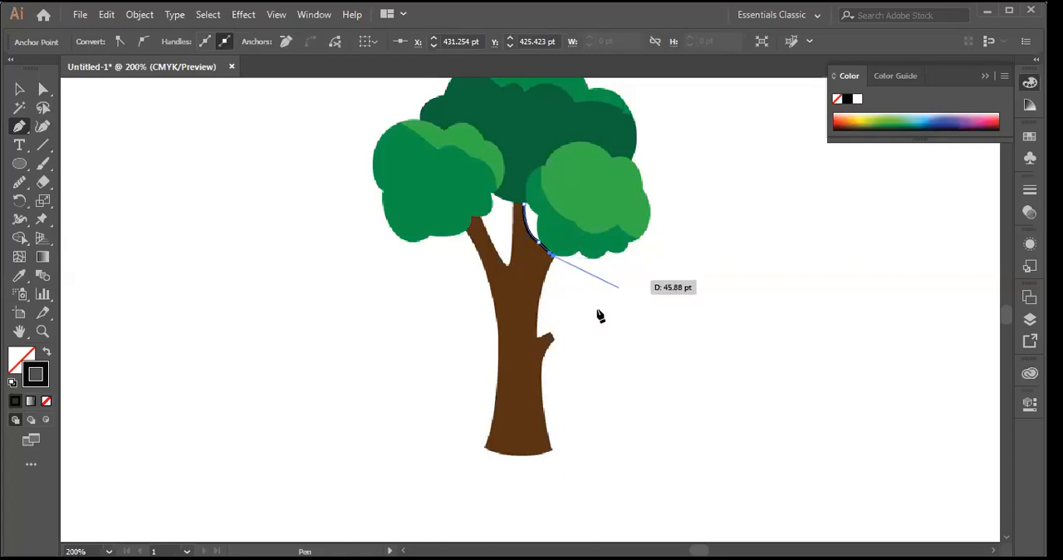
Step: Continue the outline down the trunk's right edge, around the small stub, to the right base corner, and remove that corner's outgoing handle
drag(535, 336, 555, 346)
click(539, 336)
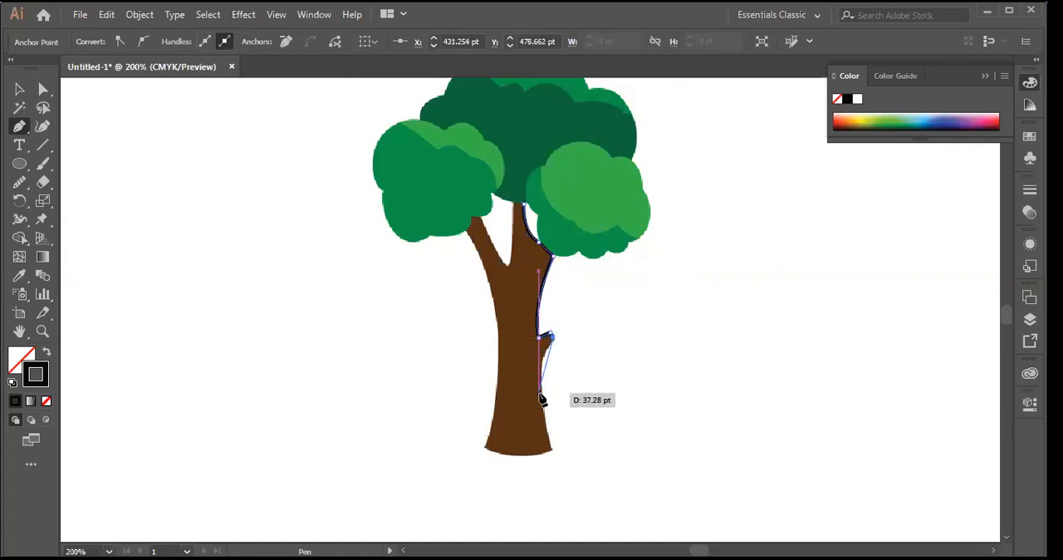
drag(546, 399, 548, 422)
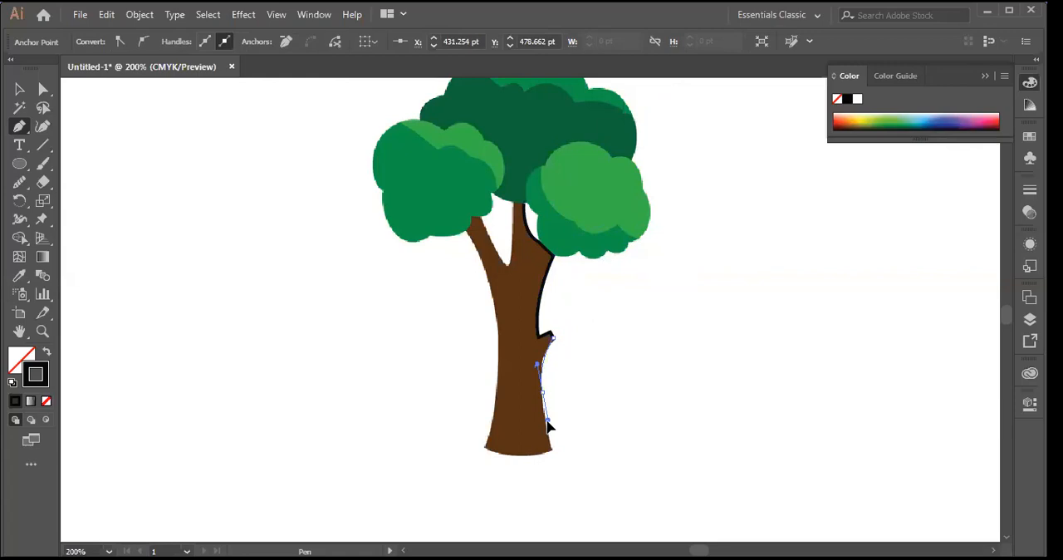
mouse_move(548, 426)
mouse_down()
mouse_move(545, 417)
mouse_move(573, 412)
mouse_move(555, 419)
mouse_up()
drag(555, 418, 566, 473)
click(553, 449)
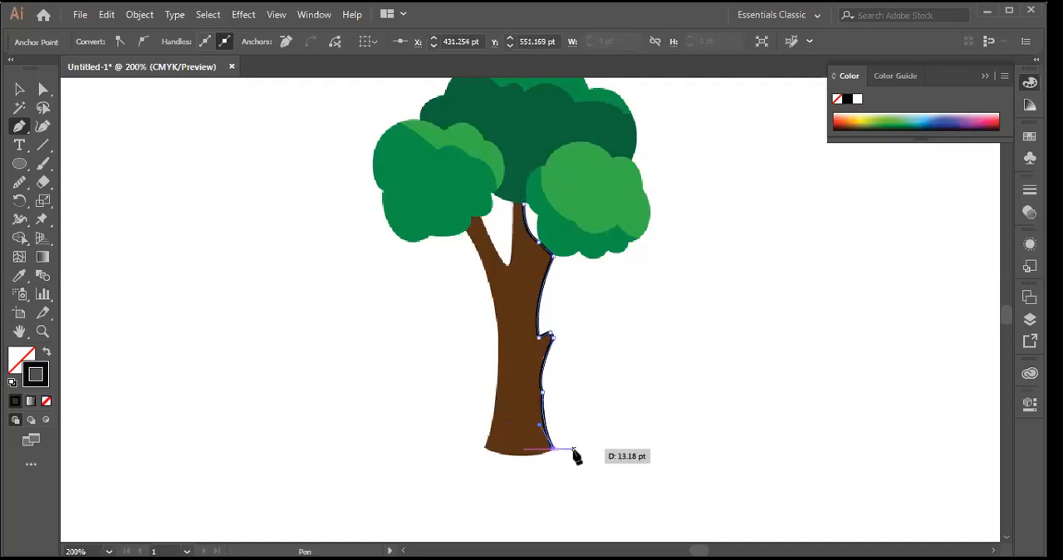
Step: Extend the outline along the curved trunk base, up the trunk's left edge, and around the left branch's tip
drag(484, 451, 441, 440)
click(484, 449)
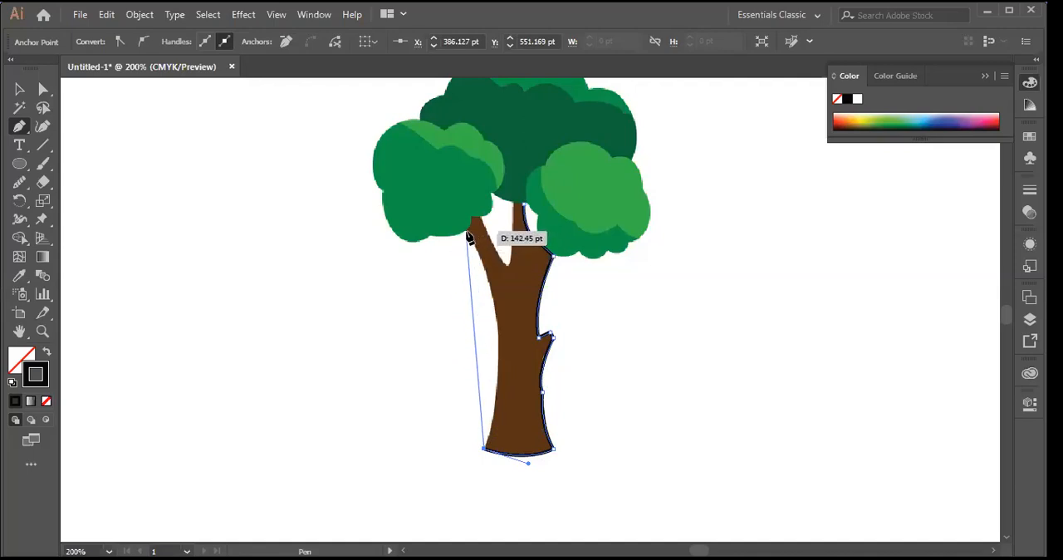
mouse_move(466, 234)
mouse_down()
mouse_move(441, 245)
mouse_move(403, 234)
mouse_move(416, 207)
mouse_move(404, 178)
mouse_move(418, 166)
mouse_move(409, 171)
mouse_move(409, 152)
mouse_move(401, 159)
mouse_move(402, 133)
mouse_move(458, 207)
mouse_move(458, 236)
mouse_move(520, 213)
mouse_move(473, 220)
mouse_up()
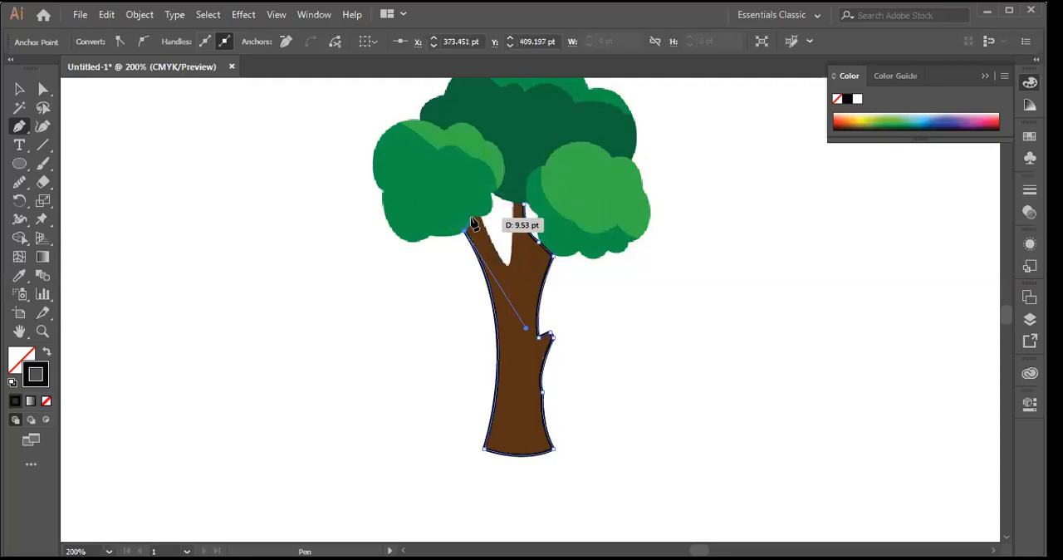
click(471, 216)
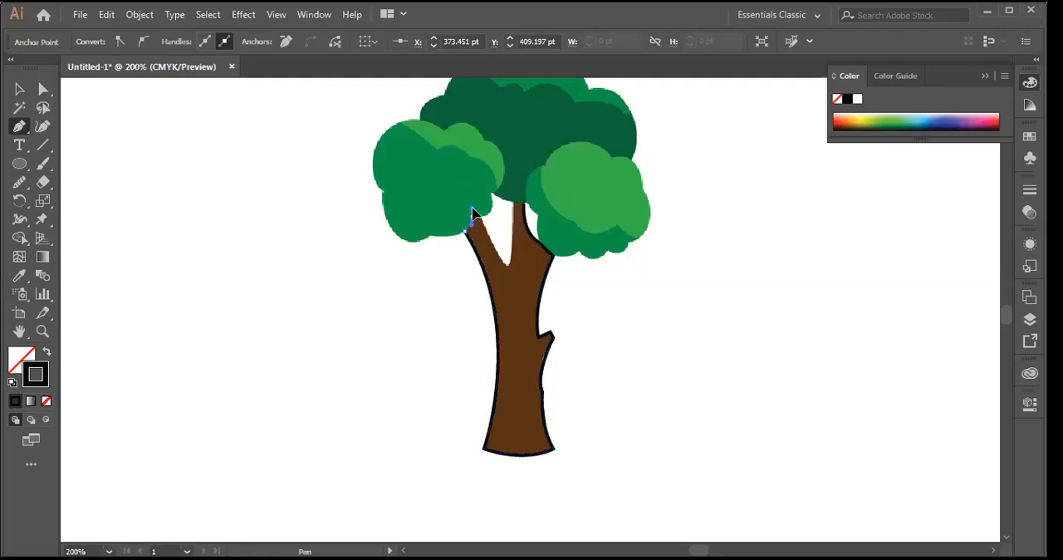
mouse_move(472, 212)
mouse_down()
mouse_move(475, 226)
mouse_move(471, 218)
mouse_move(503, 221)
mouse_move(476, 226)
mouse_up()
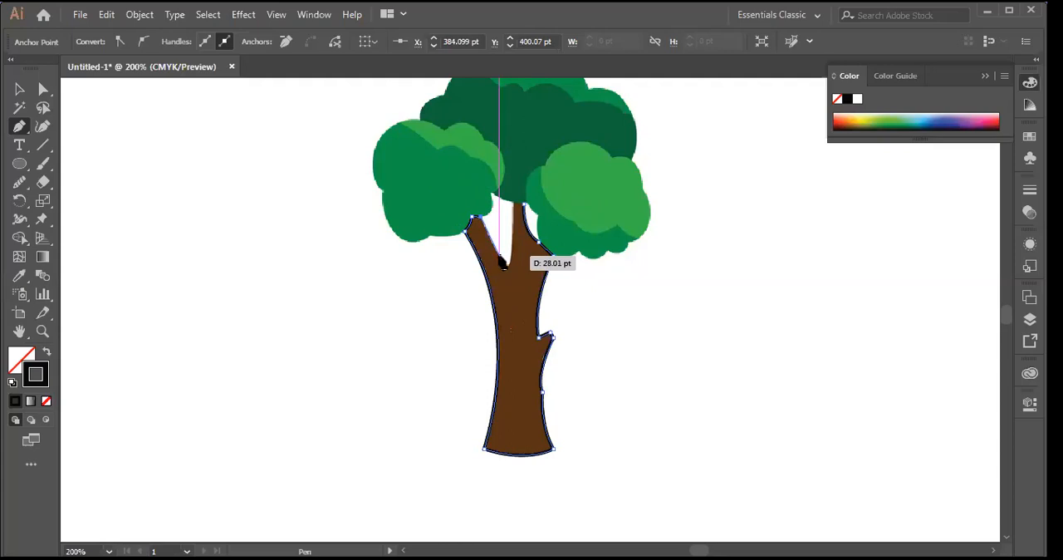
Step: Trace the rounded notch between the left and middle branches and close the outline across the middle branch's tip
click(502, 264)
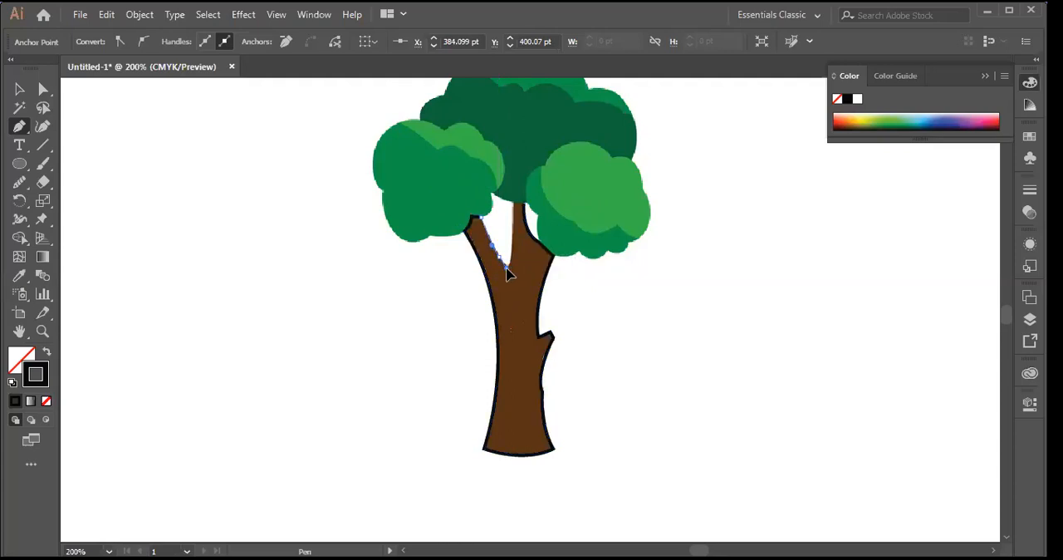
key(ctrl+a)
scroll(502, 253, up, 1)
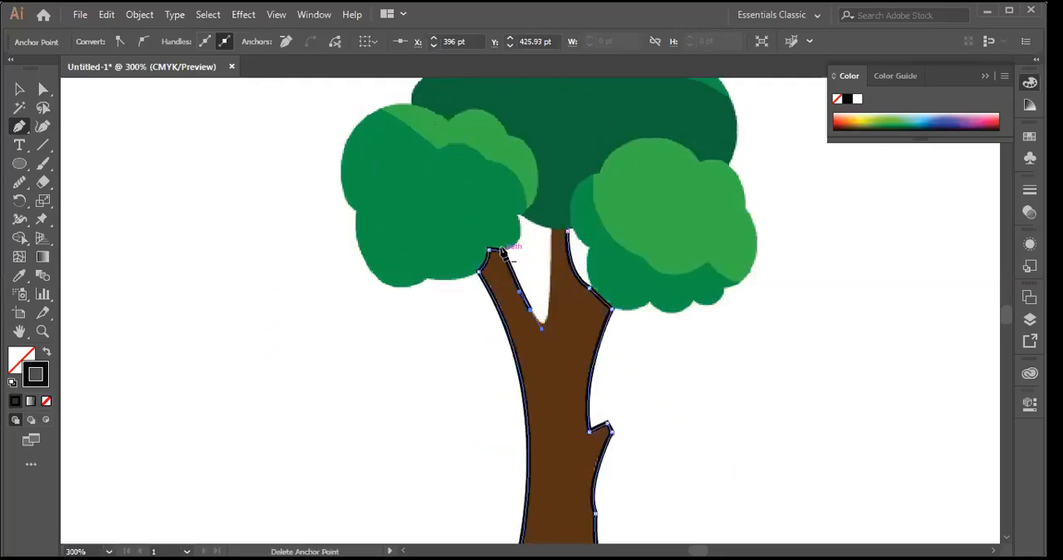
scroll(501, 255, up, 1)
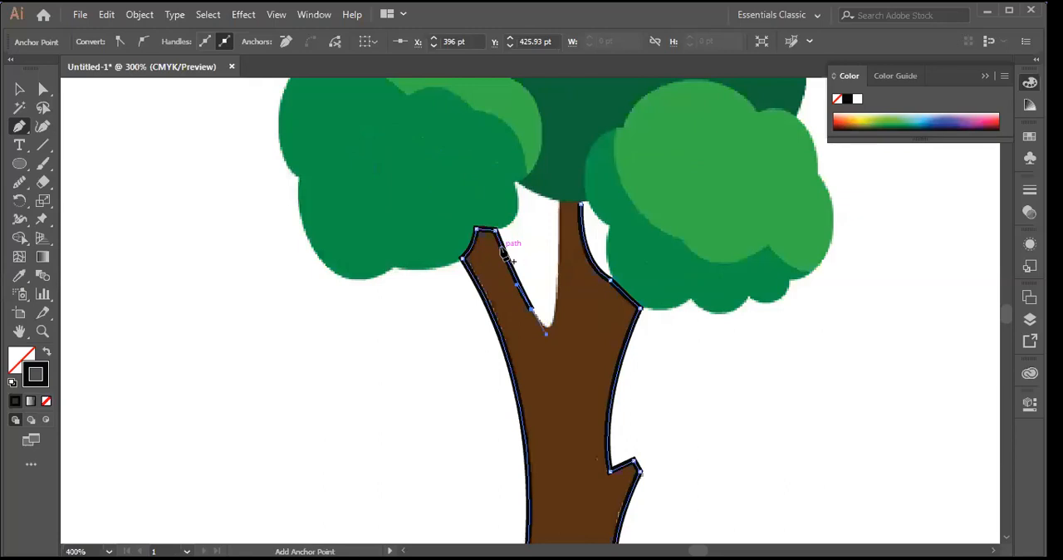
scroll(504, 255, up, 1)
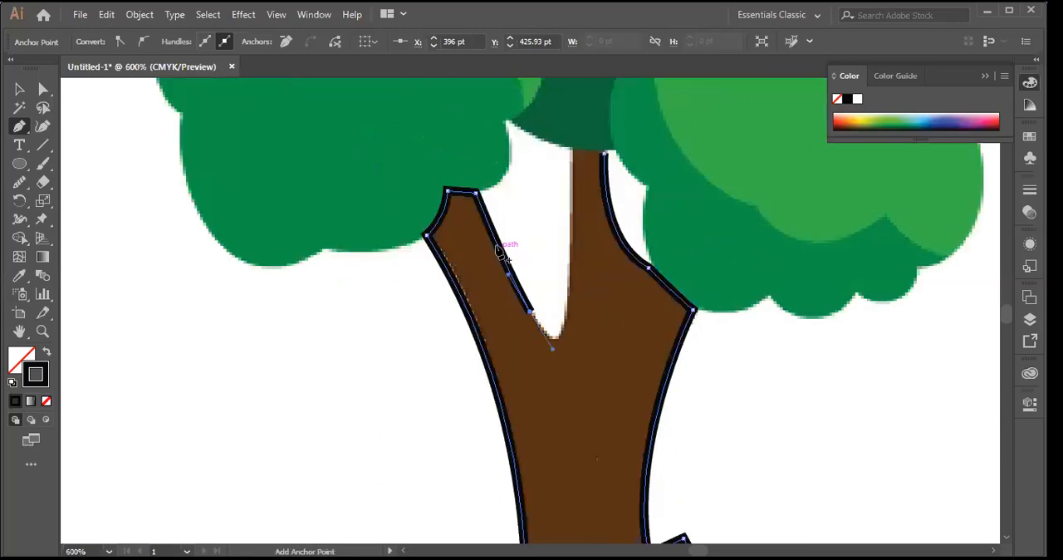
click(529, 314)
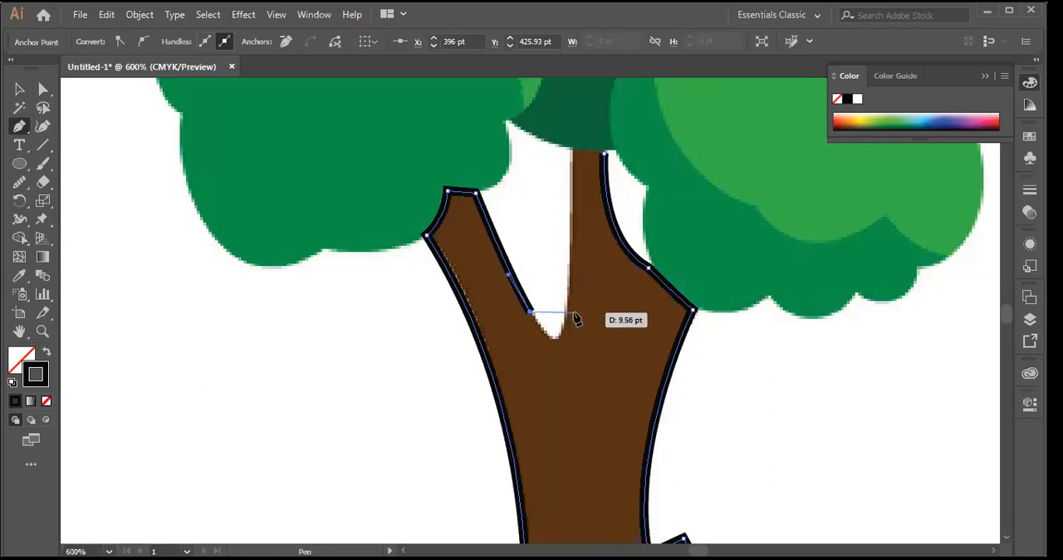
drag(567, 303, 572, 154)
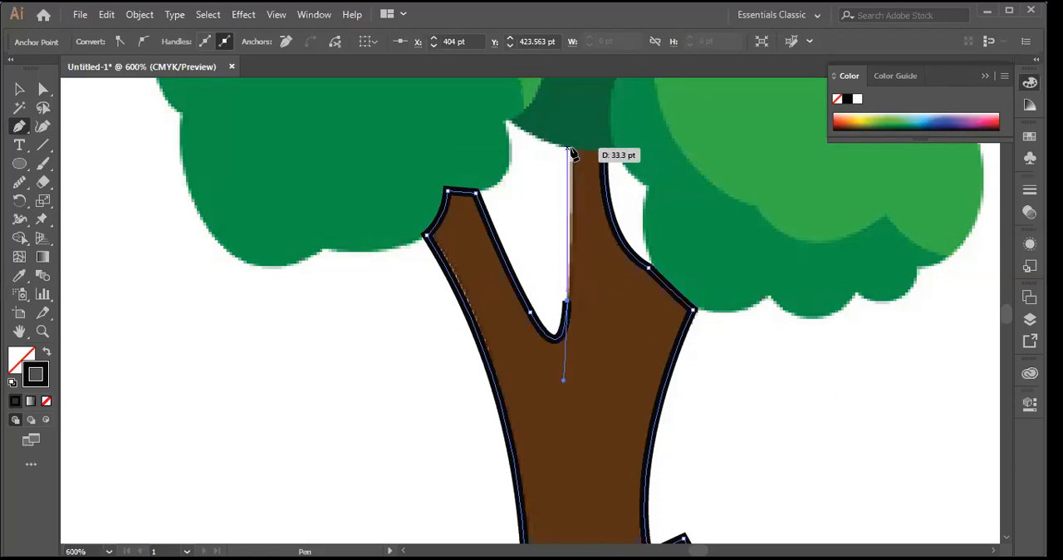
click(571, 150)
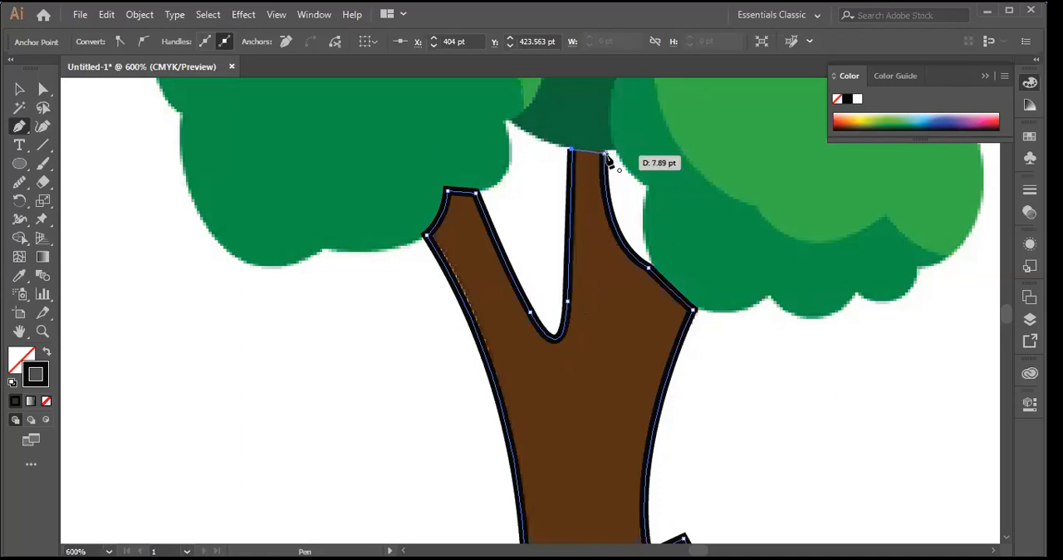
click(605, 154)
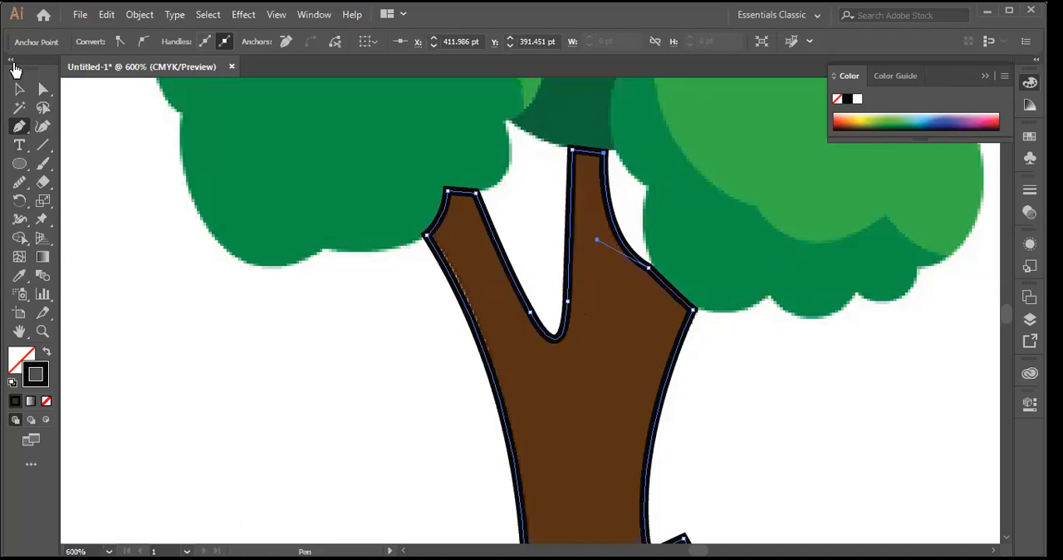
Step: Move the finished trunk outline off the image to the blank area left of the tree trunk and deselect it
click(20, 89)
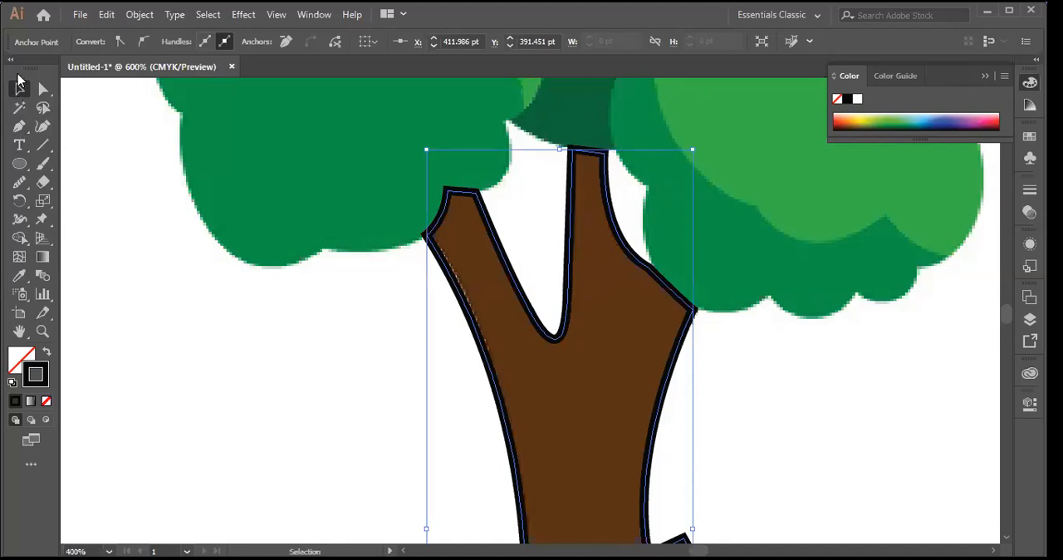
key(ctrl+minus)
key(ctrl+minus)
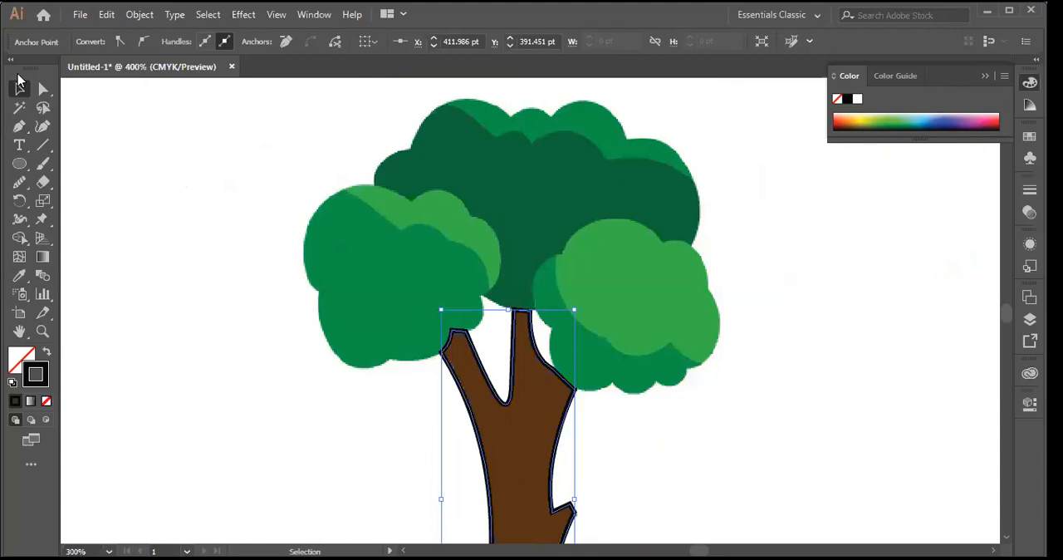
mouse_move(1003, 314)
mouse_down()
mouse_move(1004, 324)
mouse_move(1005, 314)
mouse_up()
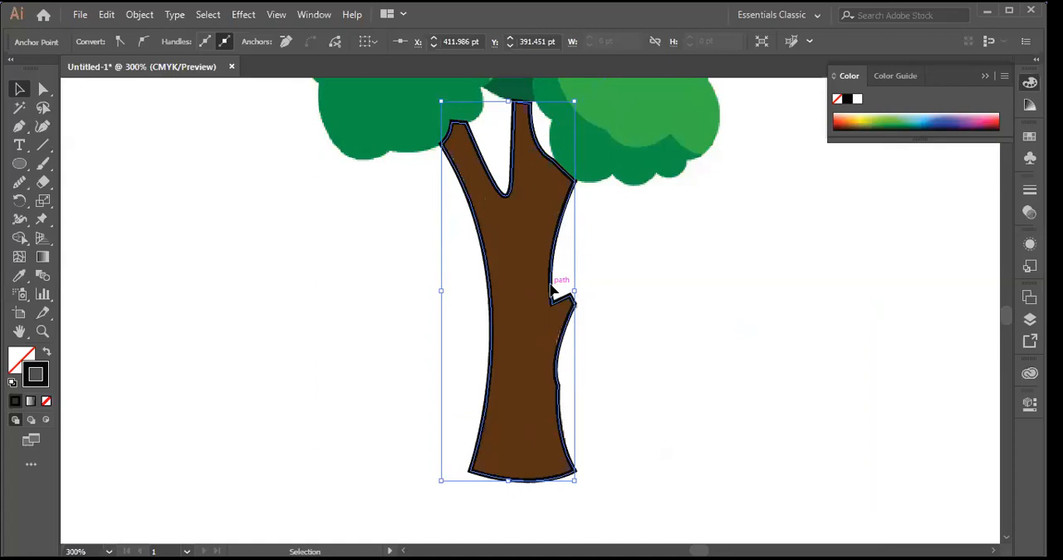
drag(552, 287, 290, 294)
click(677, 266)
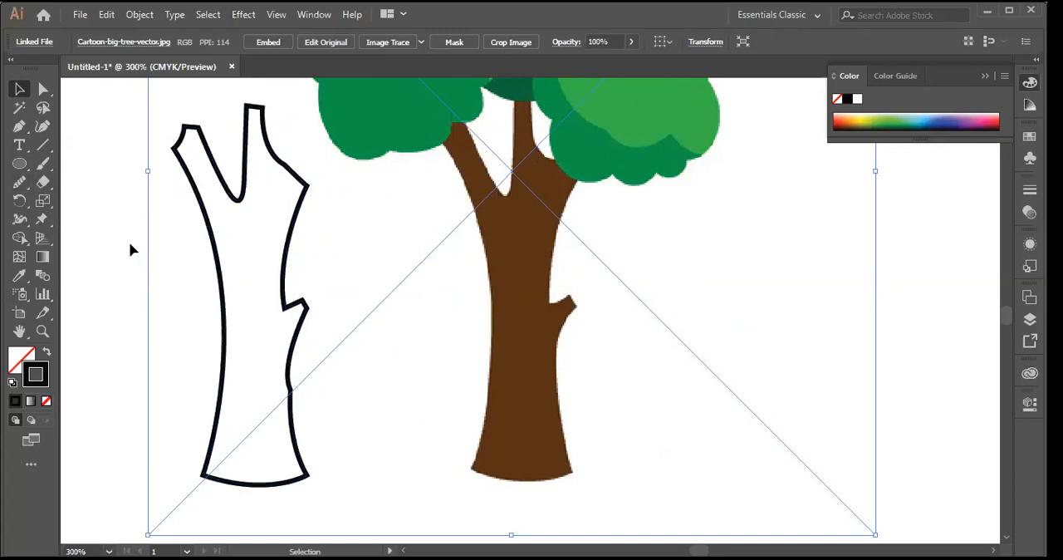
Step: Try simplifying the trunk outline with live preview, using curve precision 71% and angle threshold 172°, and discard the simplification
drag(107, 225, 334, 373)
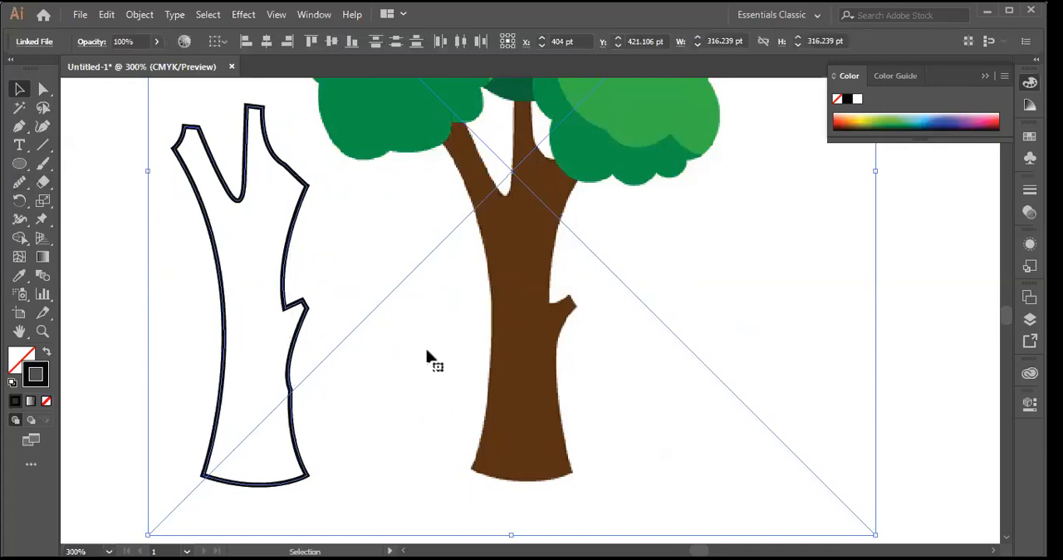
click(143, 15)
mouse_move(365, 347)
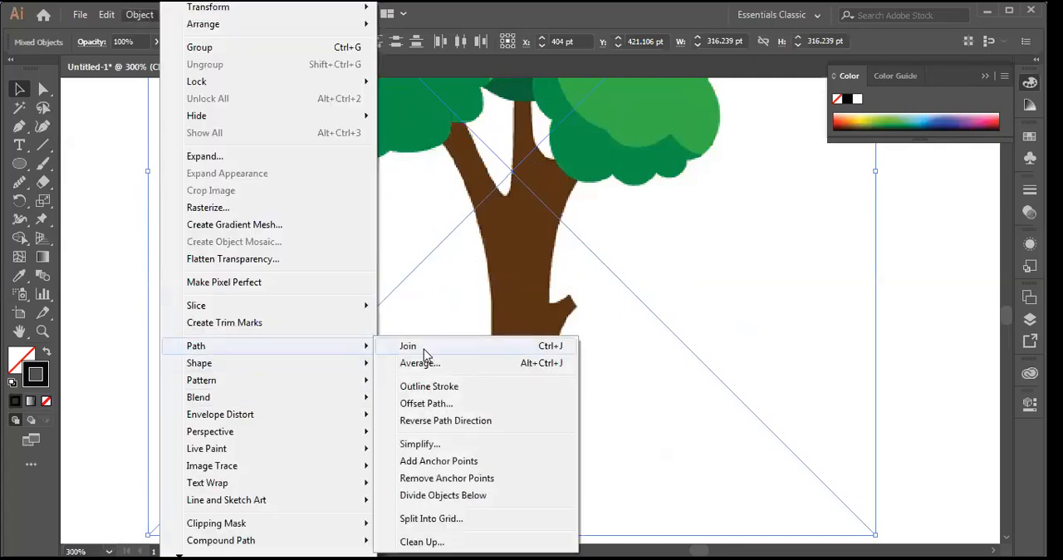
click(438, 445)
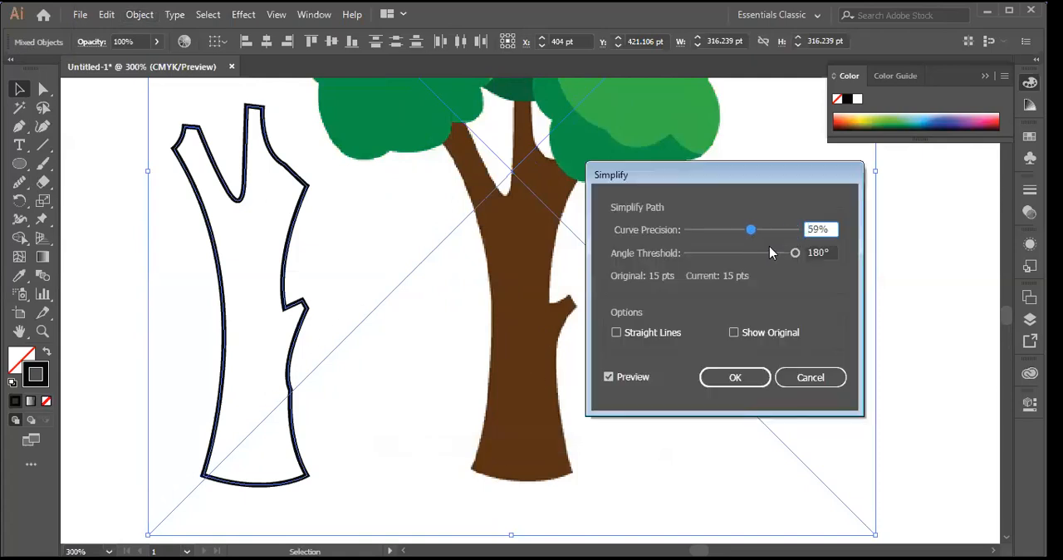
click(608, 378)
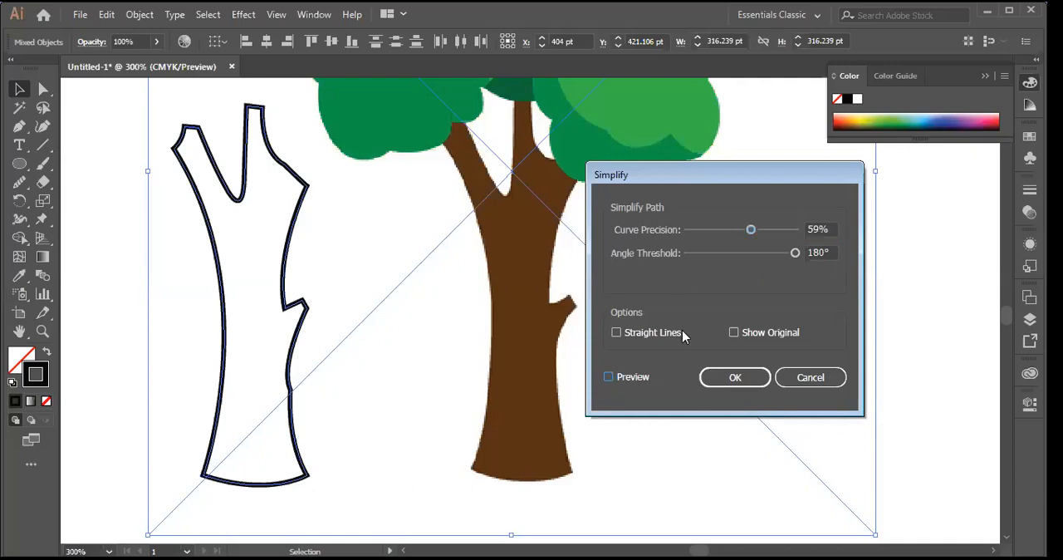
click(609, 378)
drag(796, 252, 764, 258)
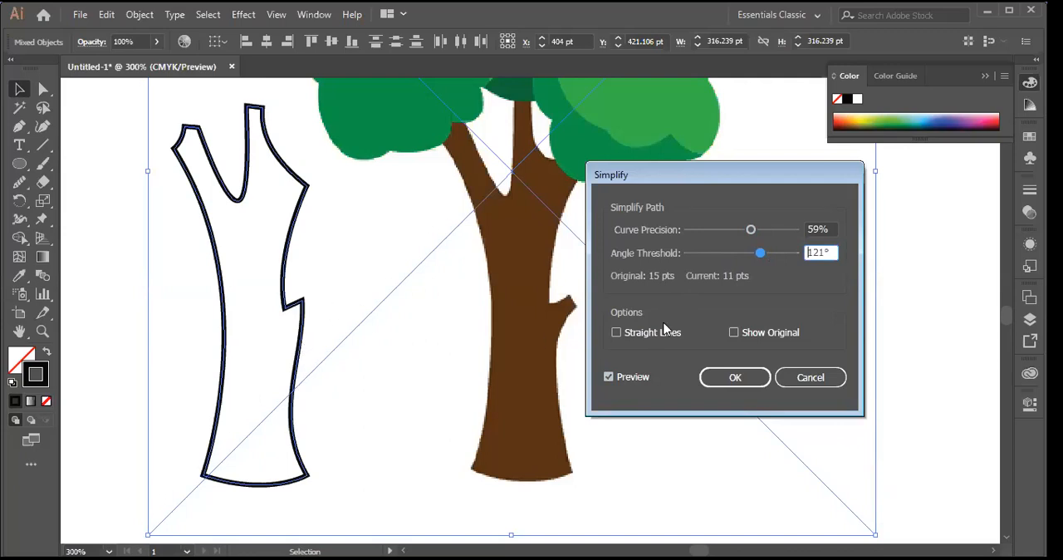
drag(760, 258, 768, 259)
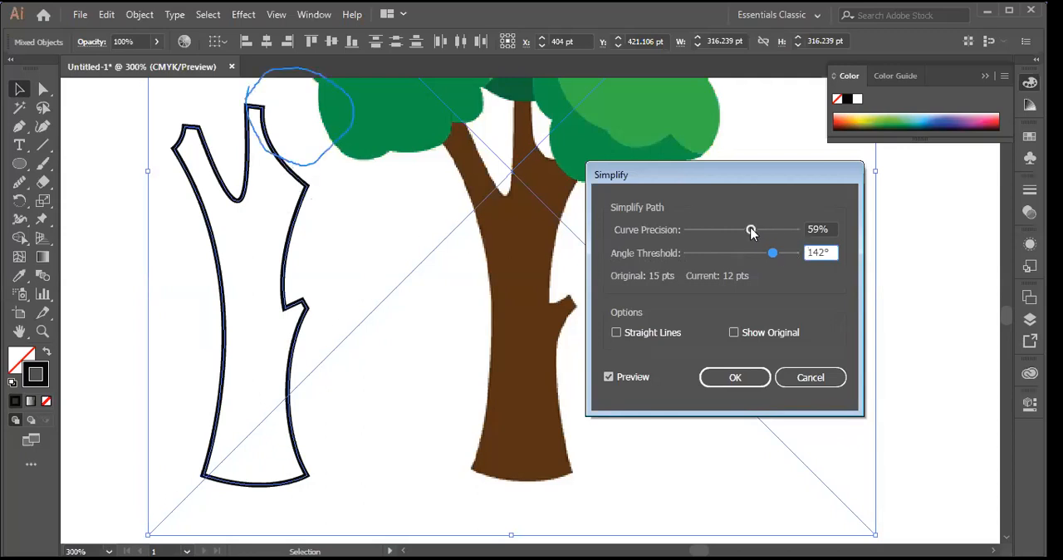
drag(751, 227, 790, 254)
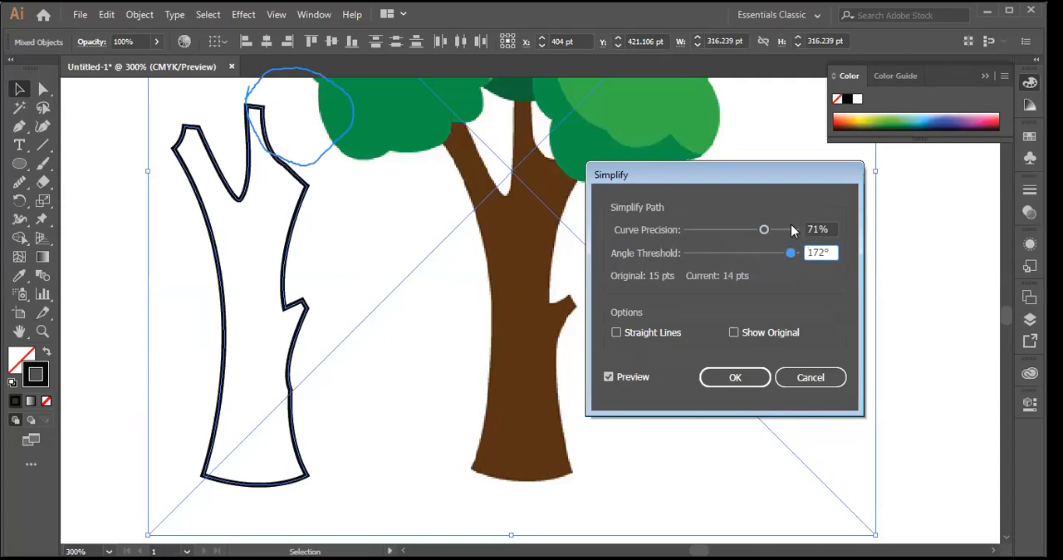
click(811, 379)
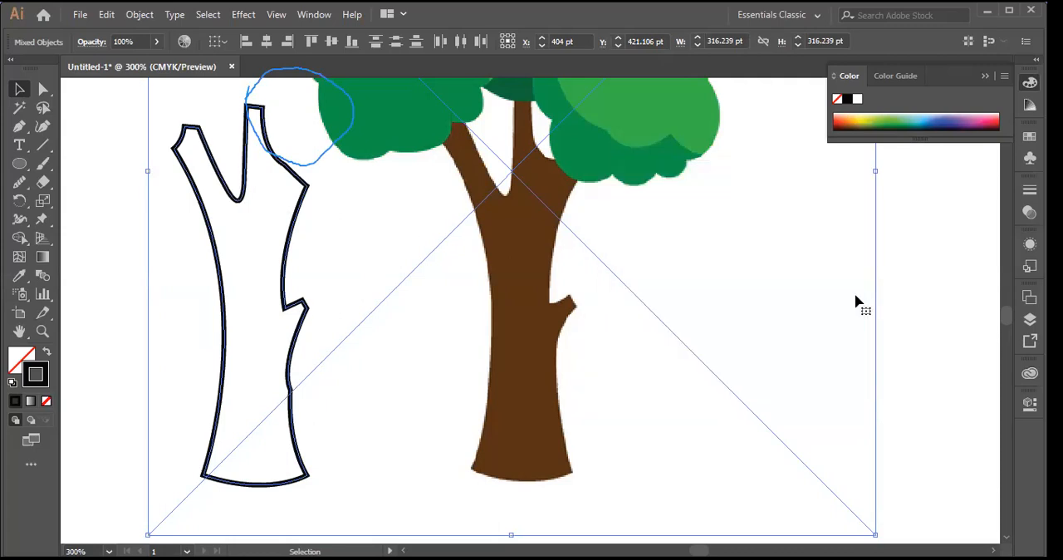
Step: Undo the trunk outline's move off the image and the segment closing it across the middle branch's tip
key(ctrl+z)
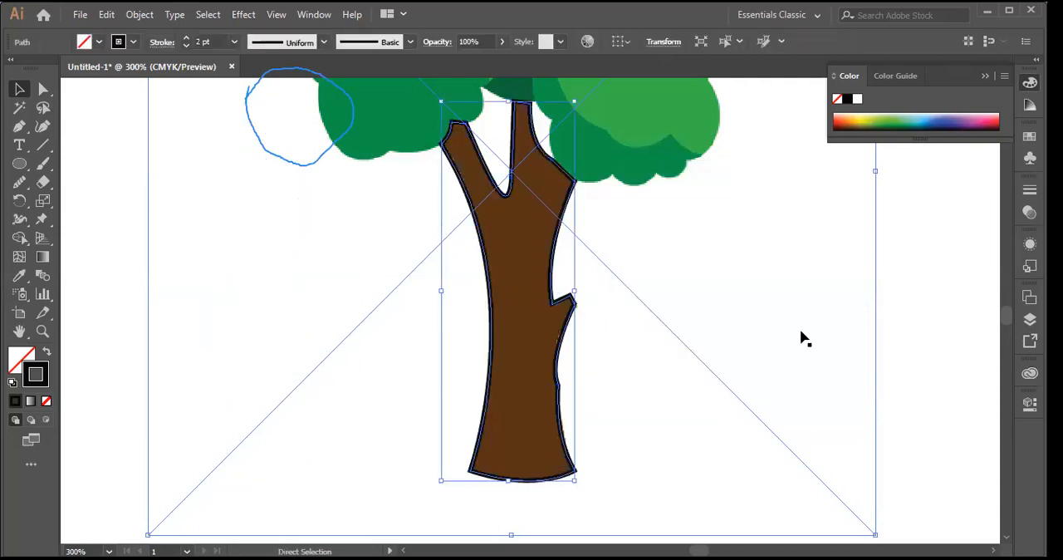
click(769, 306)
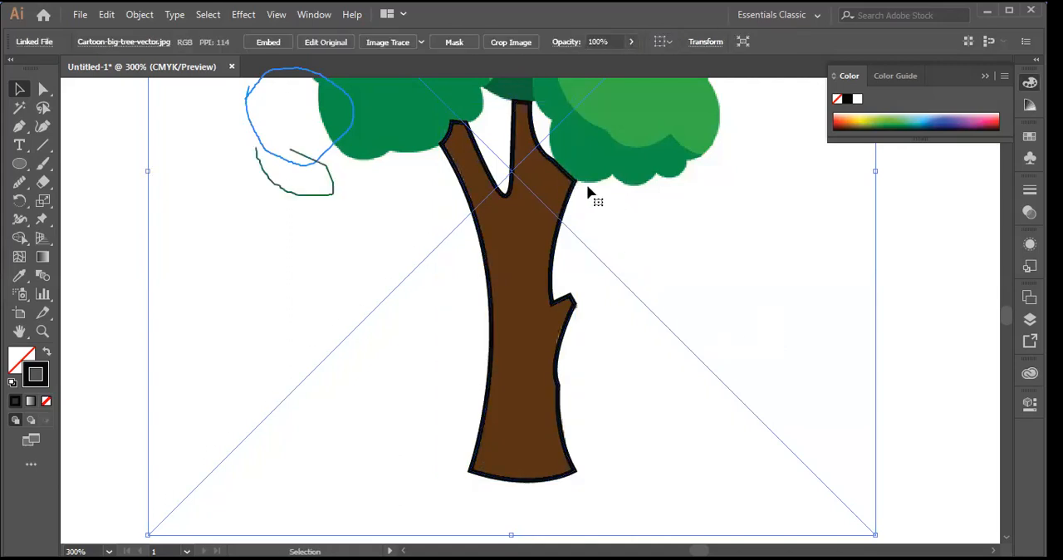
key(a)
key(ctrl+a)
key(v)
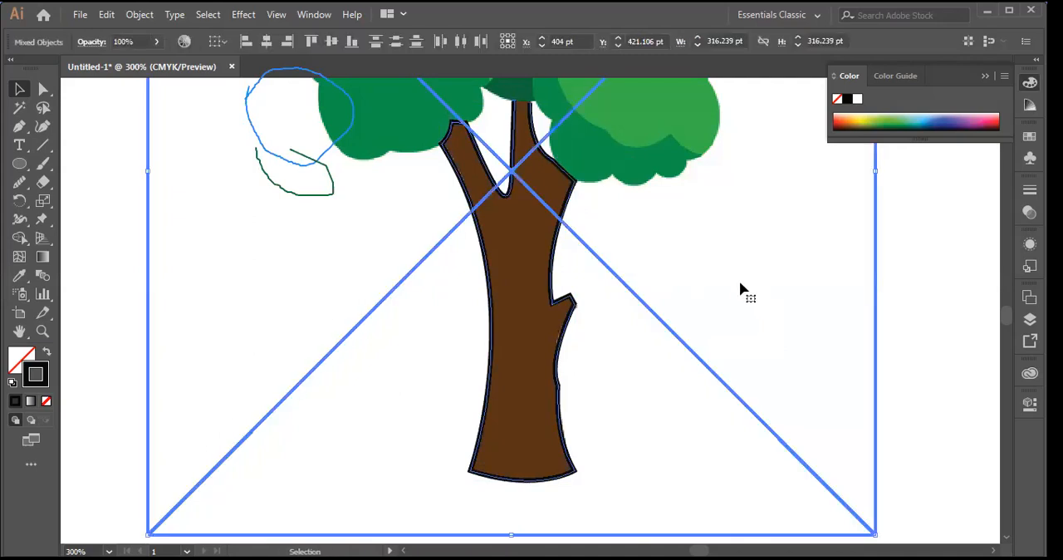
key(ctrl+z)
Step: Try moving the open trunk outline to the blank area left of the tree trunk and undo the move
drag(552, 281, 350, 350)
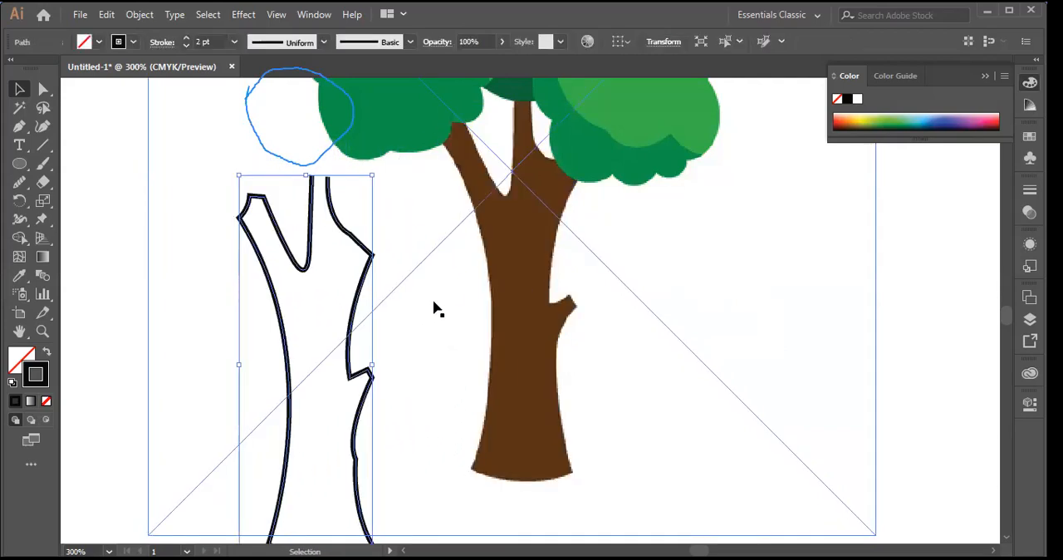
click(392, 283)
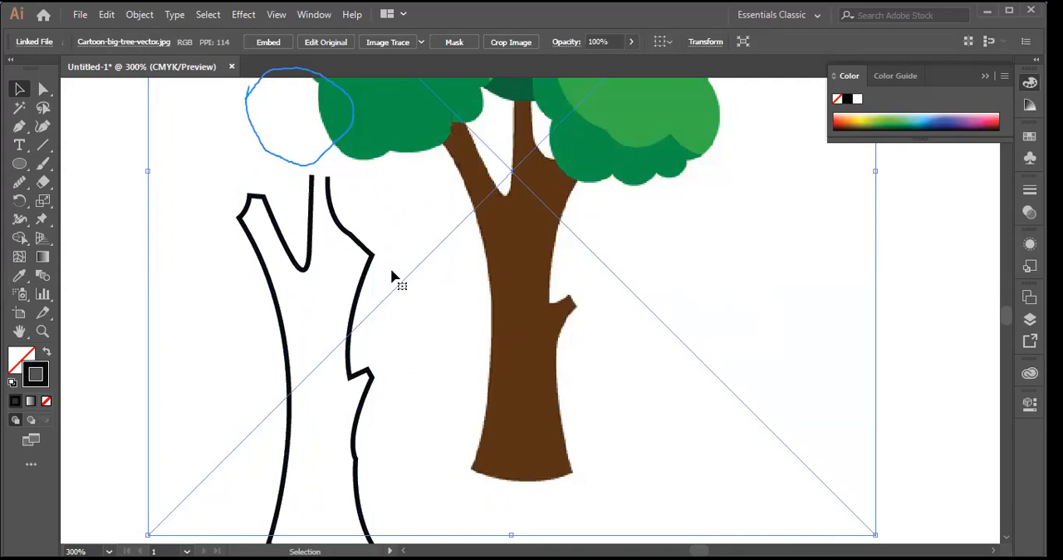
key(ctrl+z)
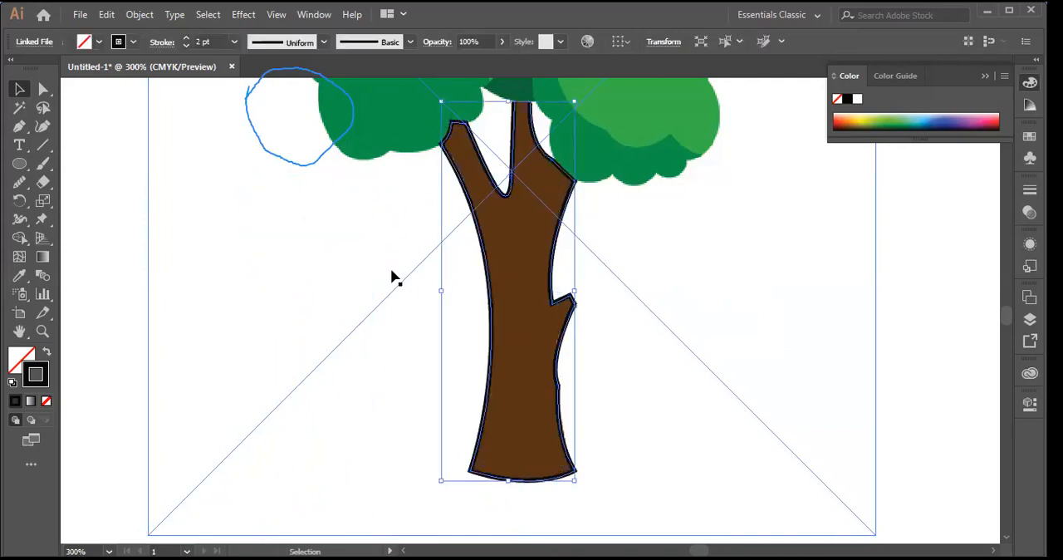
Step: Close the trunk outline across the middle branch's tip with the Pen tool
click(733, 328)
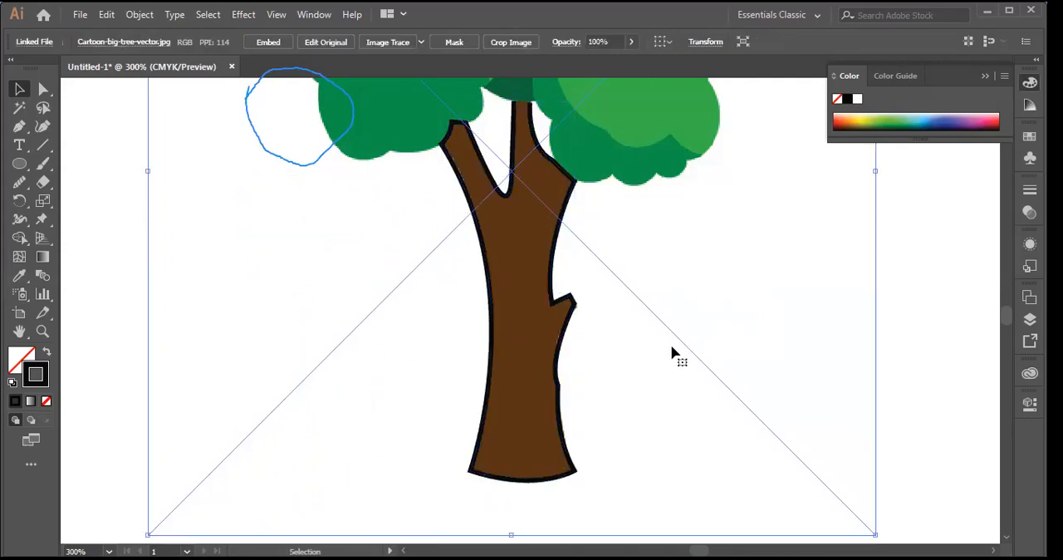
click(517, 105)
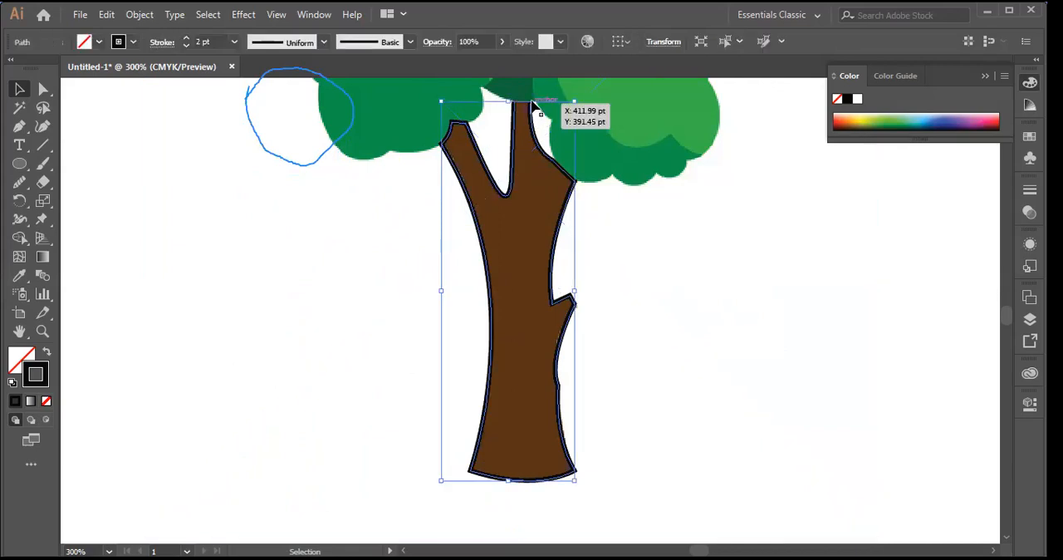
click(19, 126)
key(ctrl)
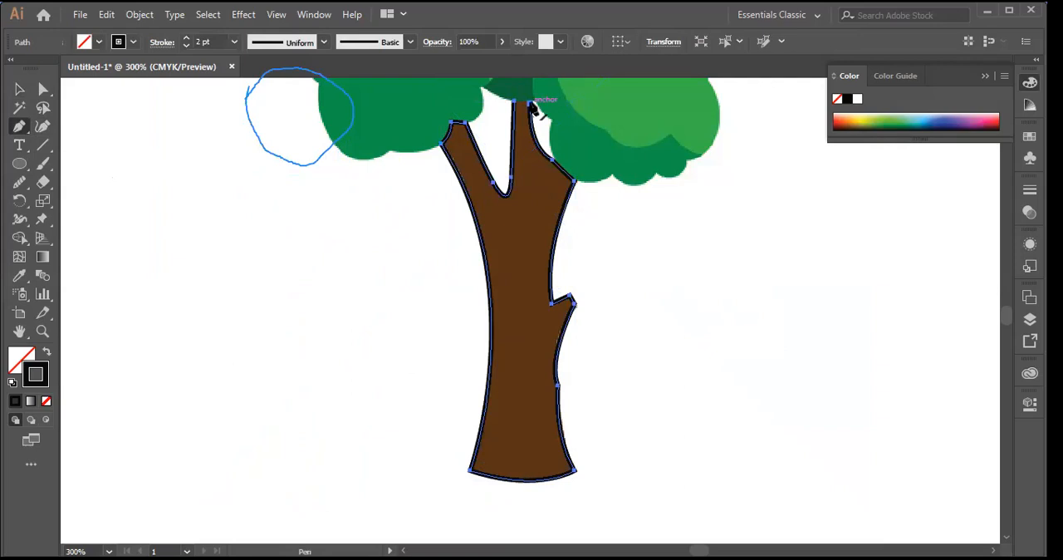
mouse_move(530, 106)
mouse_down()
mouse_move(589, 207)
mouse_move(518, 127)
mouse_move(515, 104)
mouse_up()
drag(529, 105, 530, 104)
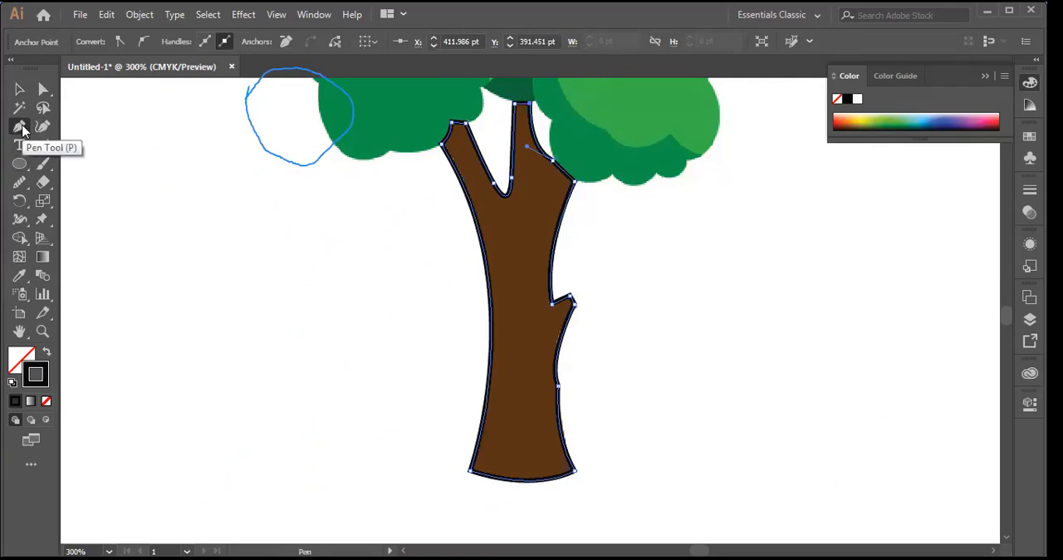
Step: Use the Anchor Point tool to reshape the curve between the middle branch and the trunk's right shoulder by adjusting the anchor's handles
drag(20, 126, 97, 186)
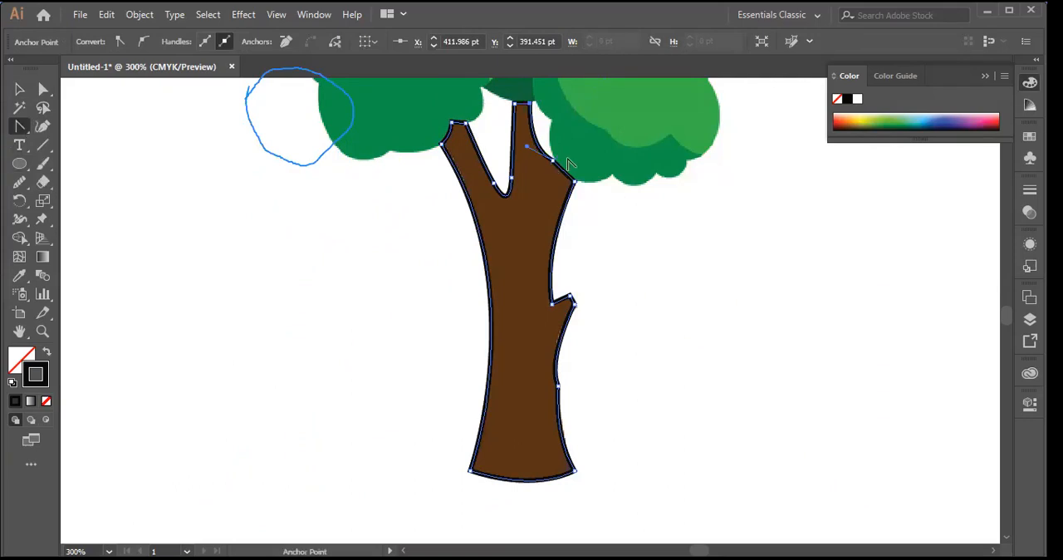
drag(551, 166, 569, 177)
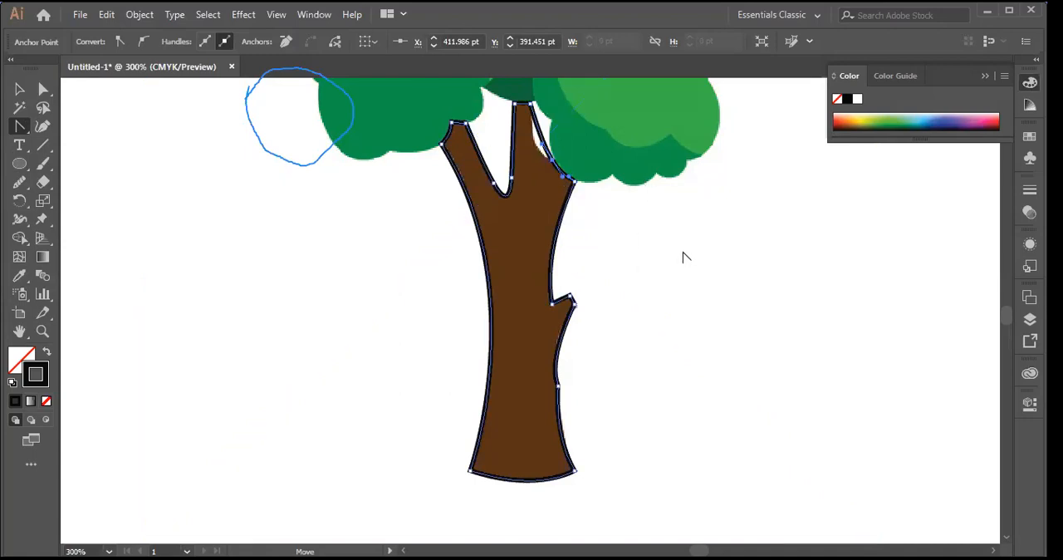
mouse_move(560, 162)
mouse_down()
mouse_move(545, 158)
mouse_move(563, 168)
mouse_up()
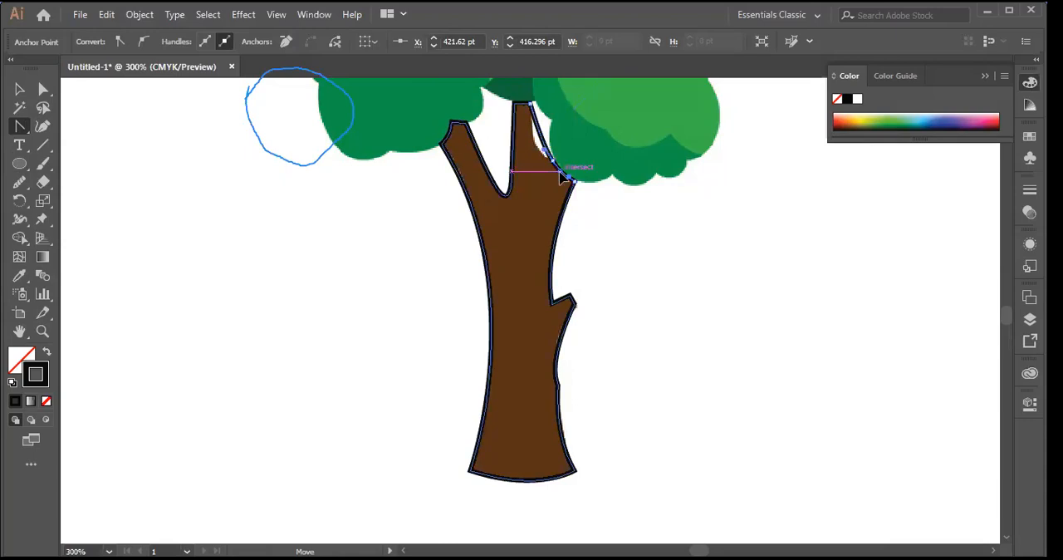
drag(560, 181, 561, 173)
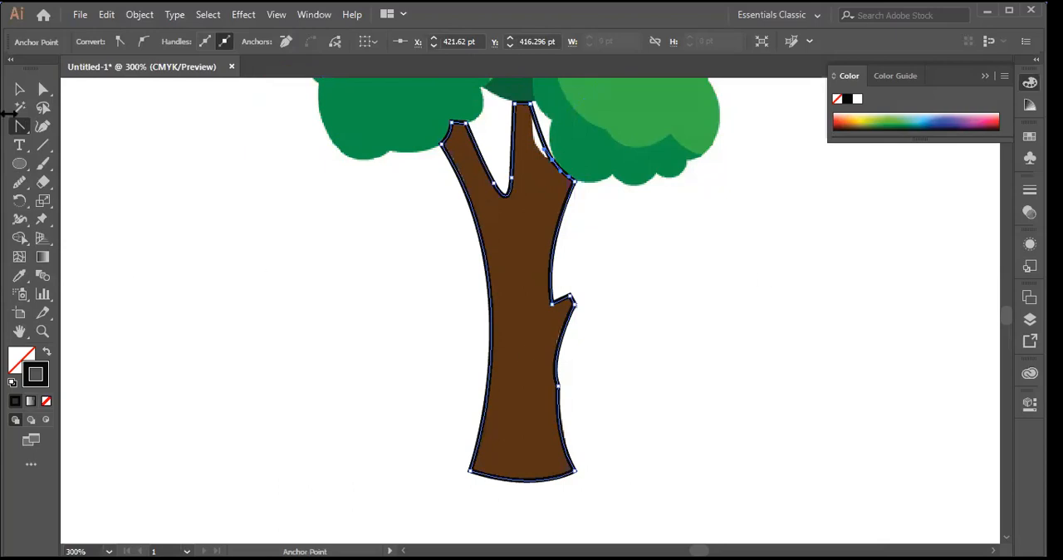
Step: Move the trunk outline to the blank area left of the tree trunk and deselect it
click(20, 89)
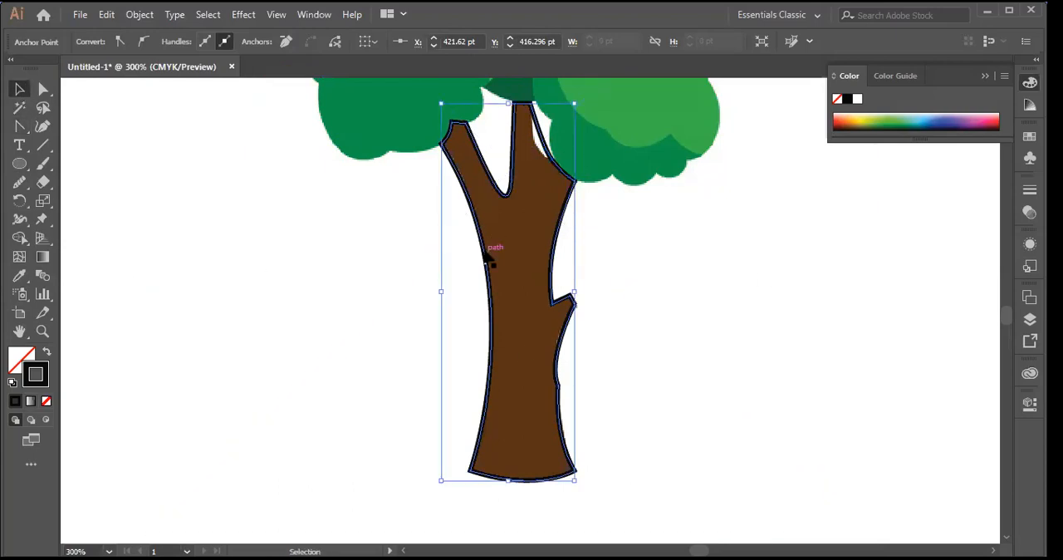
drag(489, 265, 182, 263)
click(366, 234)
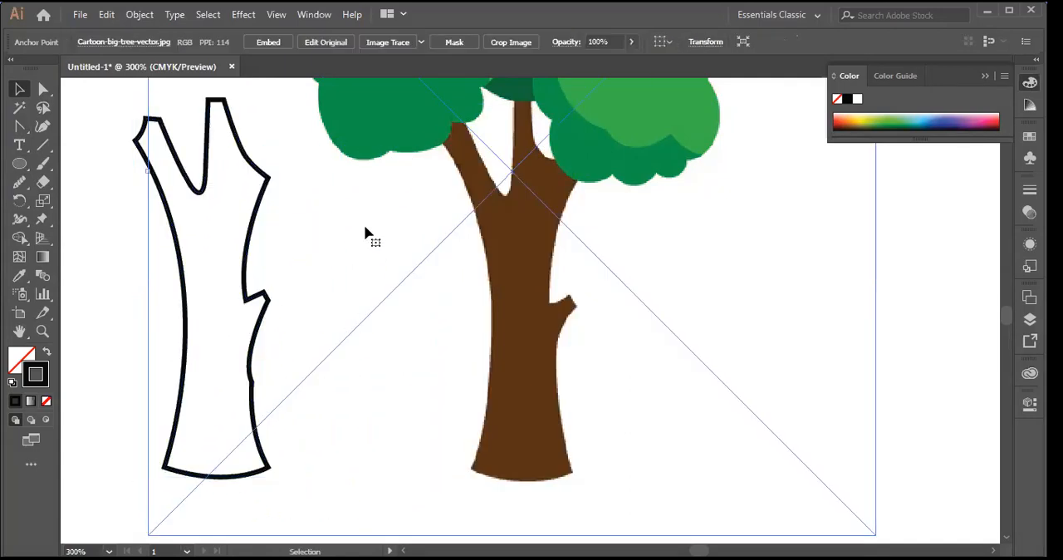
Step: Move the tree image right so it is clear of the trunk outline
click(23, 184)
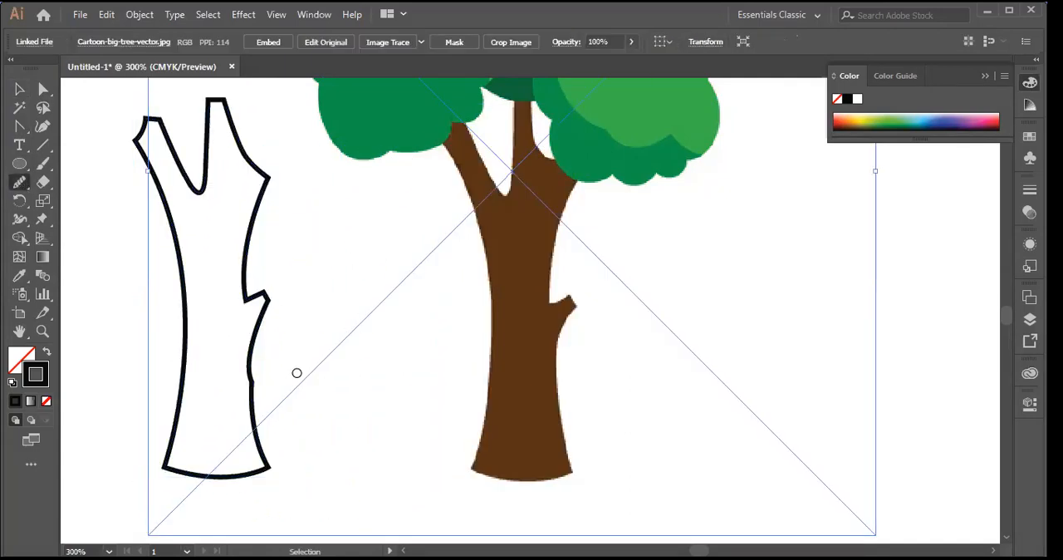
click(20, 90)
drag(171, 300, 247, 351)
drag(464, 349, 624, 316)
Step: Smooth the kink on the trunk outline's lower right edge with the Smooth tool
click(19, 184)
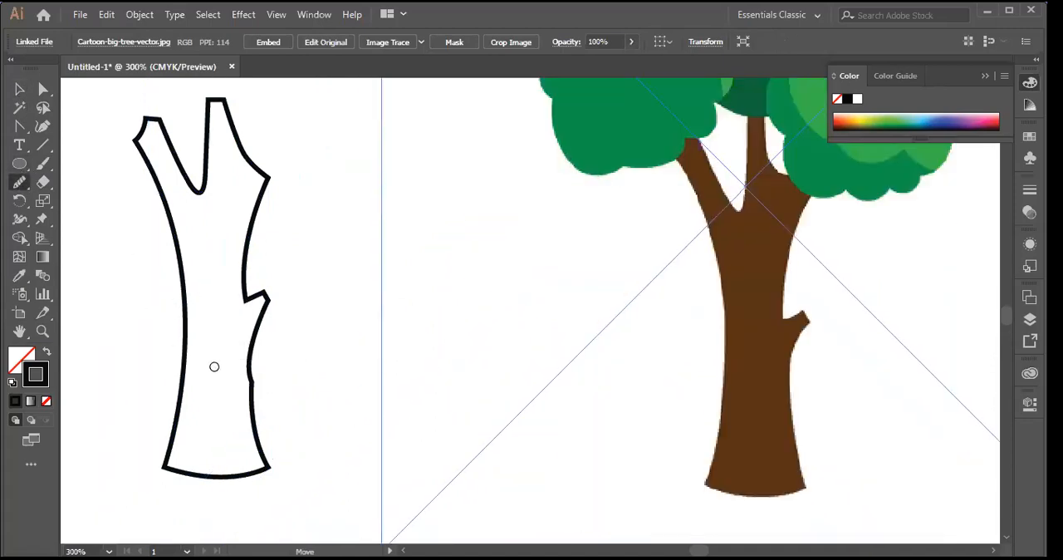
click(20, 89)
drag(125, 206, 332, 325)
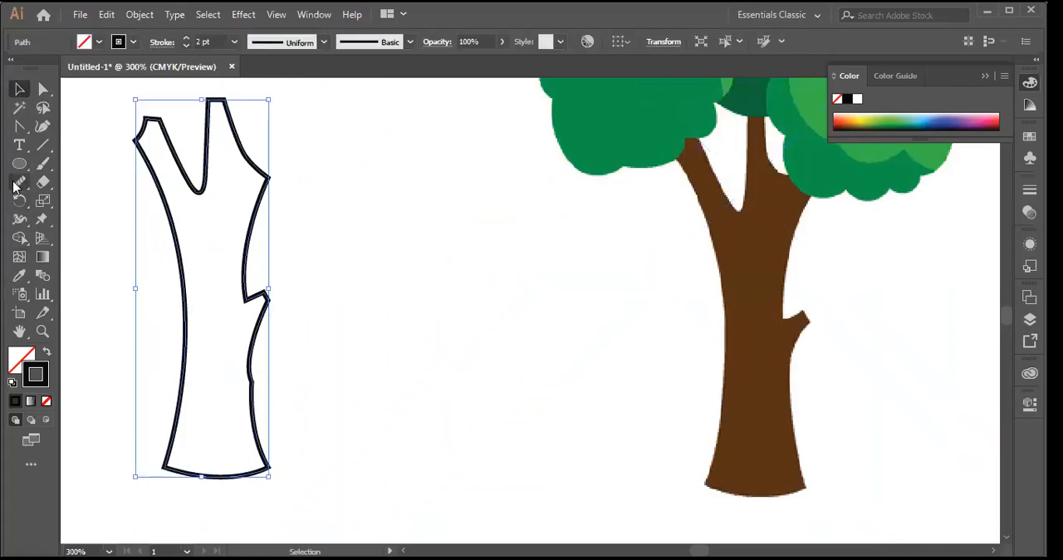
click(20, 182)
drag(253, 378, 255, 404)
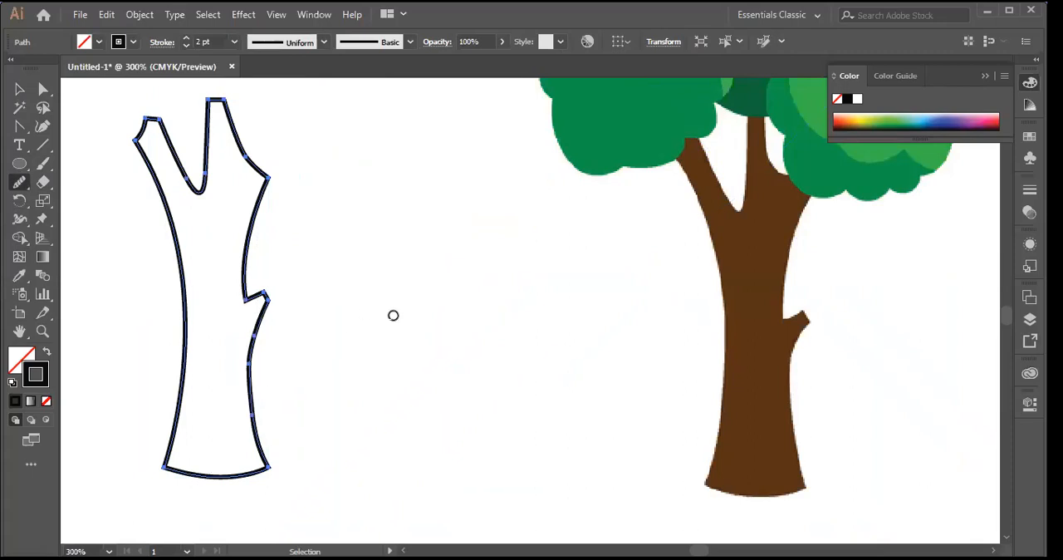
Step: Move the tree image down and slightly left to bring more of its green crown into view
key(v)
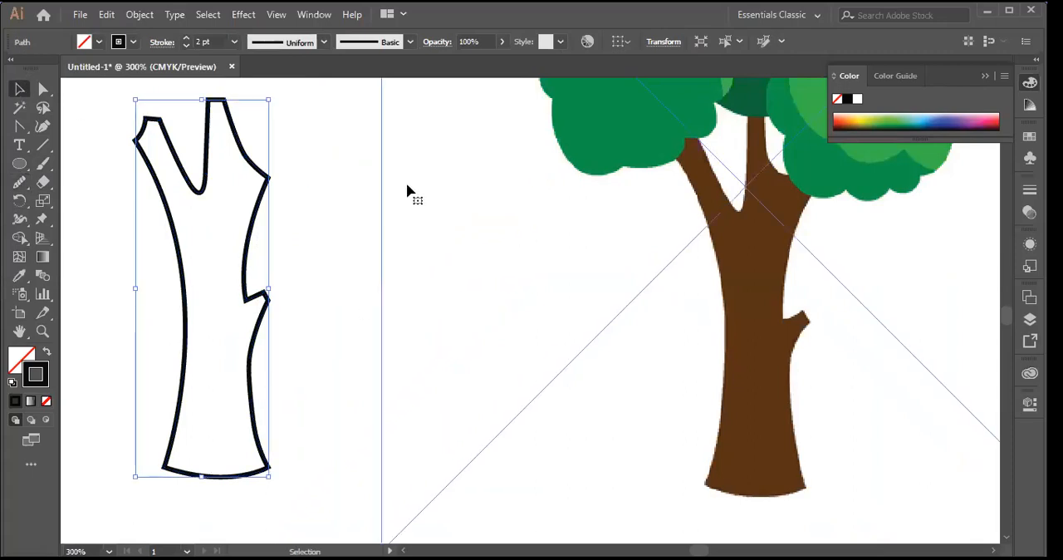
click(408, 187)
drag(628, 145, 579, 294)
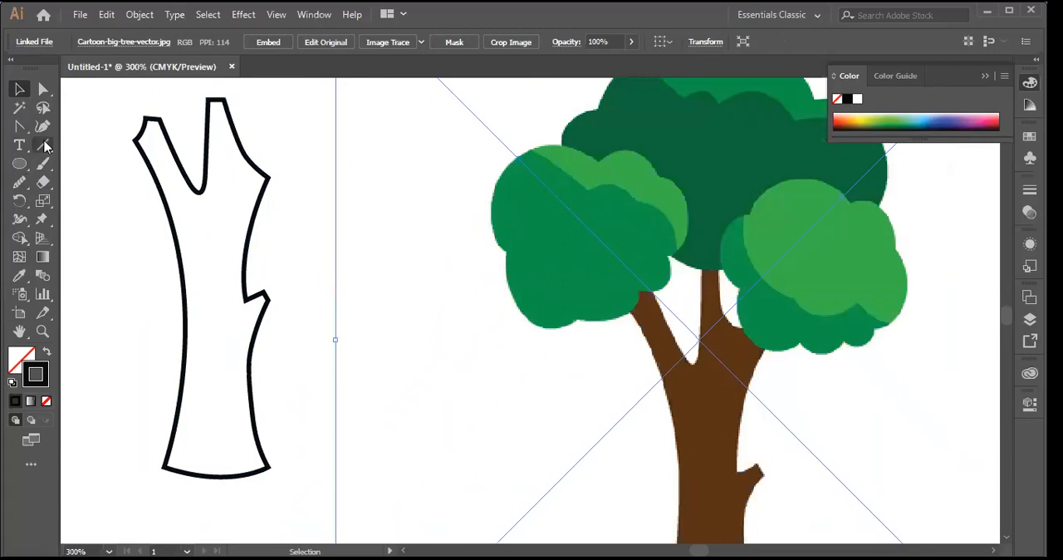
Step: With the Pen tool, draw the two upper rounded lobes of a foliage outline in the space between the trunk outline and the tree
drag(24, 133, 83, 124)
click(352, 261)
drag(414, 181, 499, 215)
click(483, 237)
drag(477, 251, 486, 342)
key(ctrl+z)
drag(410, 187, 496, 320)
drag(490, 214, 483, 218)
click(489, 215)
Step: Continue the foliage outline around a right lobe and along the curved underside, closing it with a straight lower-left segment
drag(540, 280, 388, 322)
drag(386, 319, 363, 285)
drag(387, 319, 350, 262)
click(350, 262)
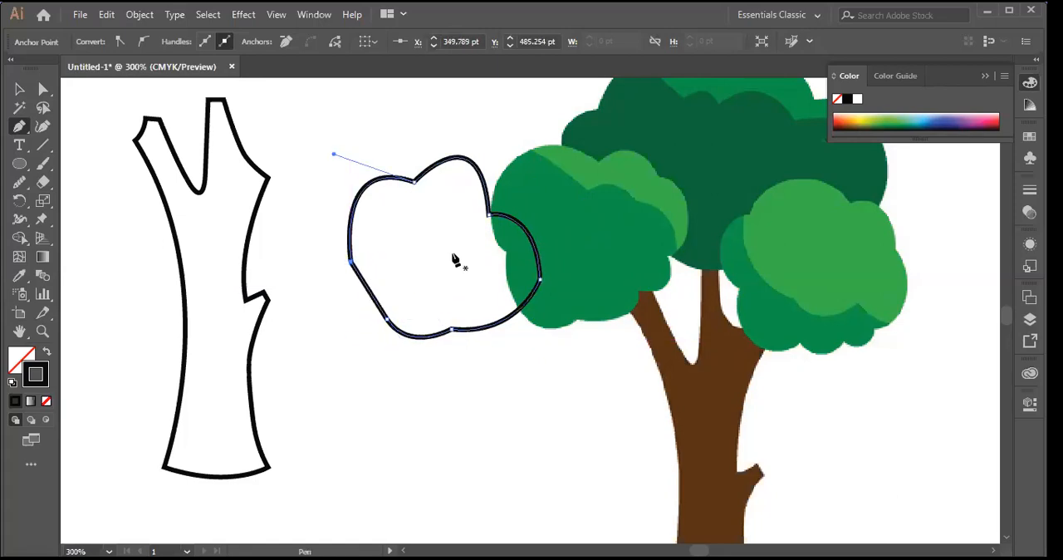
Step: Undo the straight closing segment, close the foliage outline with a rounded lower-left lobe, and deselect it
key(ctrl+z)
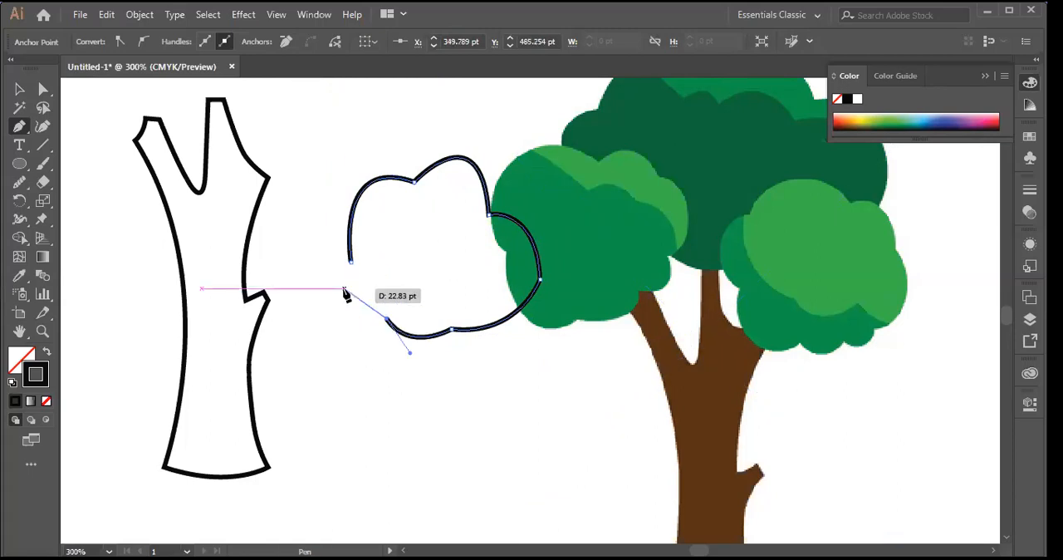
drag(337, 302, 375, 267)
click(336, 304)
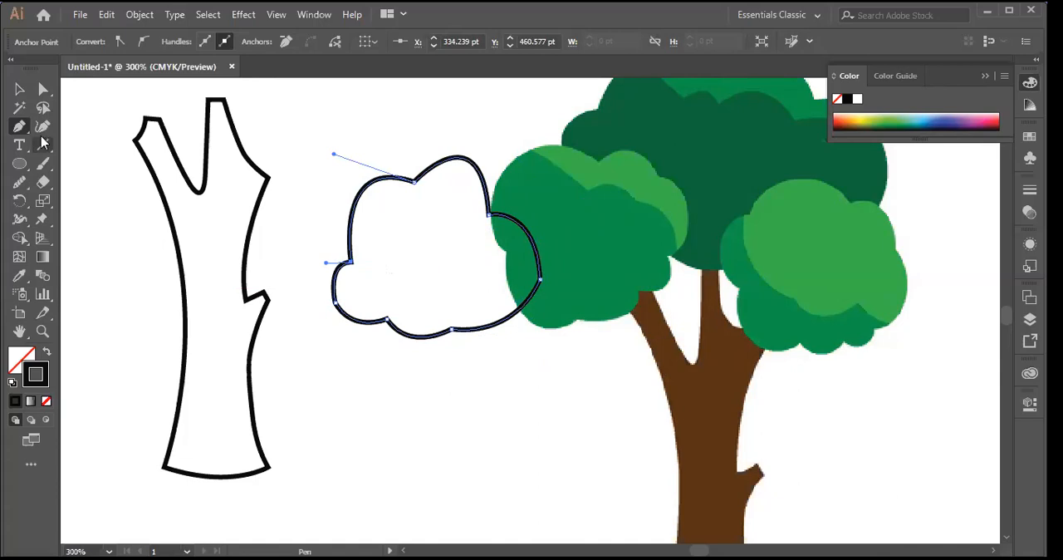
key(v)
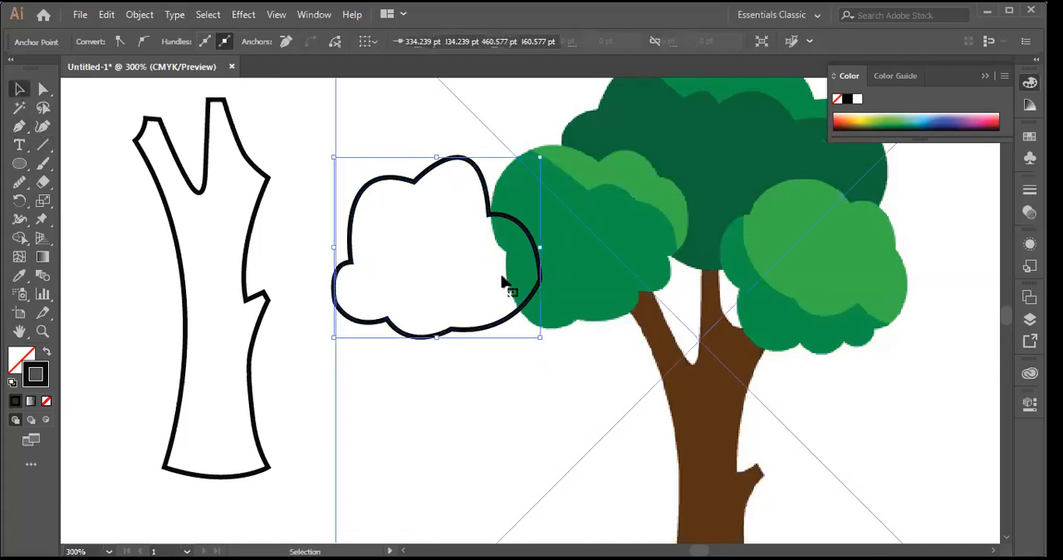
click(503, 282)
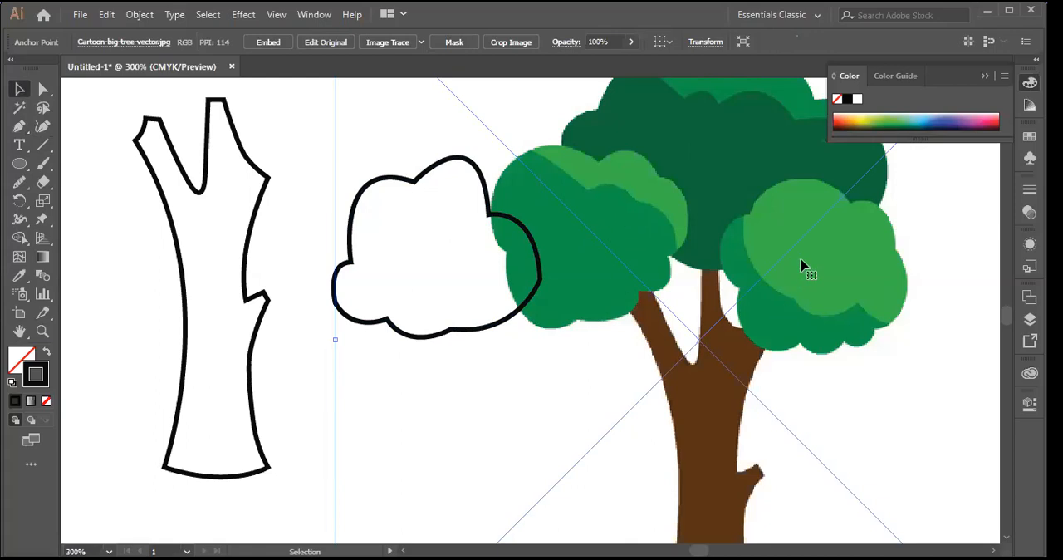
Step: Delete the cartoon tree image and move the trunk outline to the right side of the foliage outline
key(Delete)
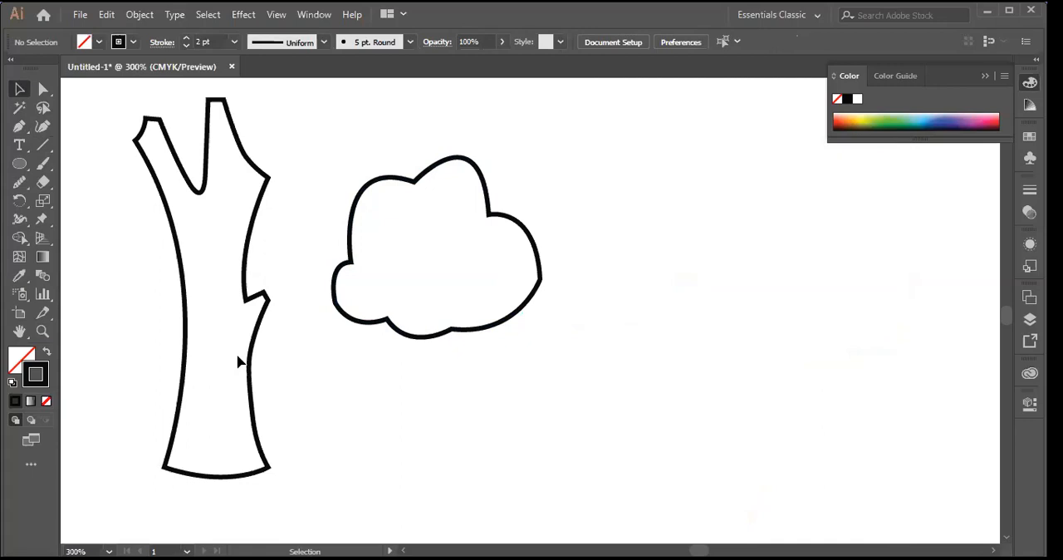
drag(254, 358, 641, 373)
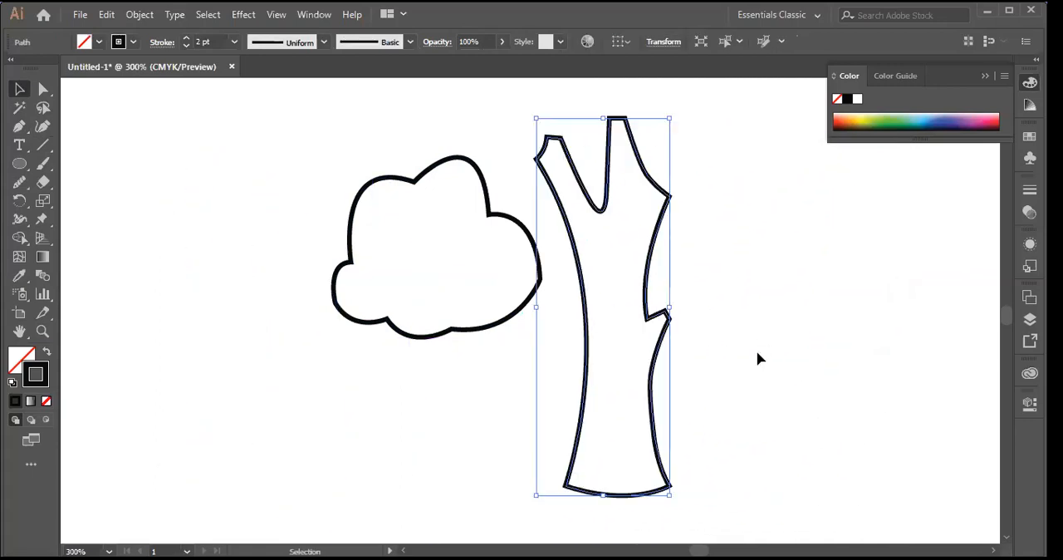
key(ctrl+shift+b)
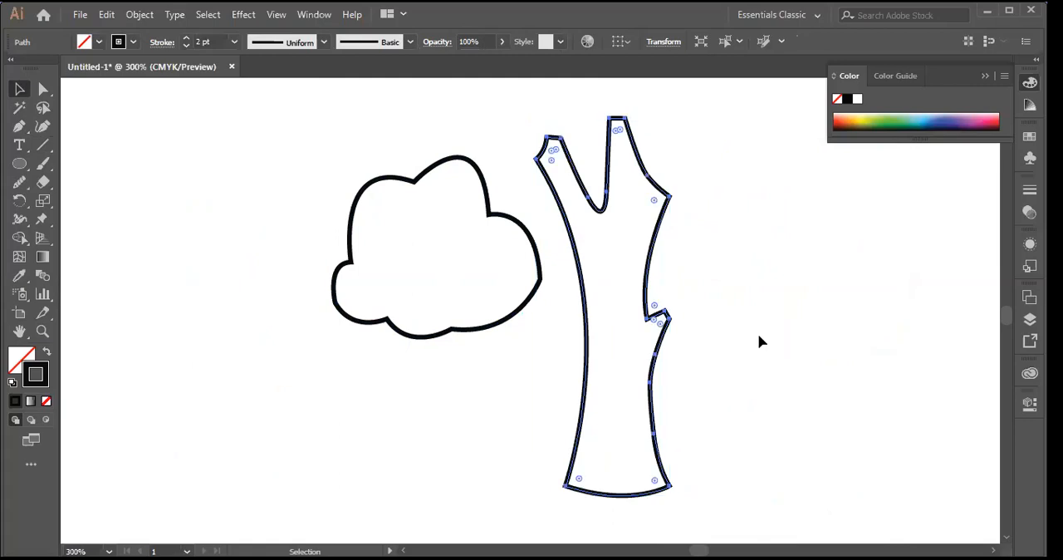
key(ctrl+minus)
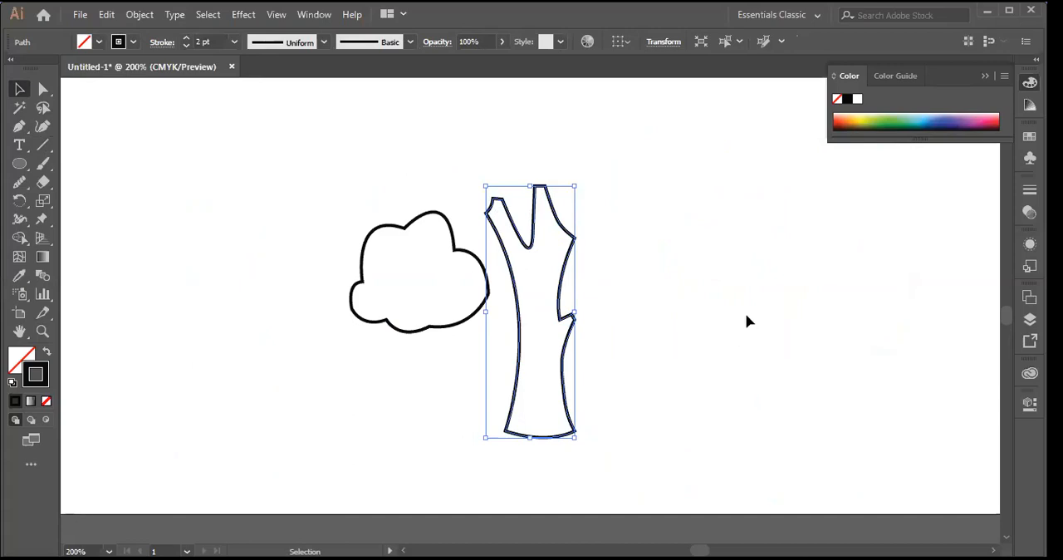
click(747, 320)
key(ctrl+plus)
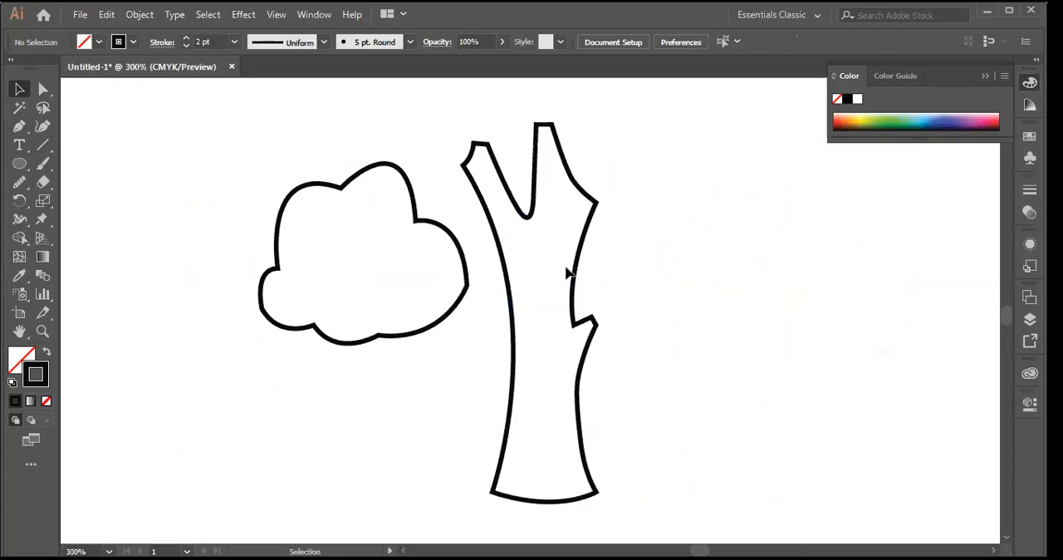
Step: Move the foliage outline onto the upper end of the trunk so it covers the left branch tip
mouse_move(573, 271)
mouse_down()
mouse_move(576, 338)
mouse_move(510, 307)
mouse_up()
drag(407, 194, 501, 166)
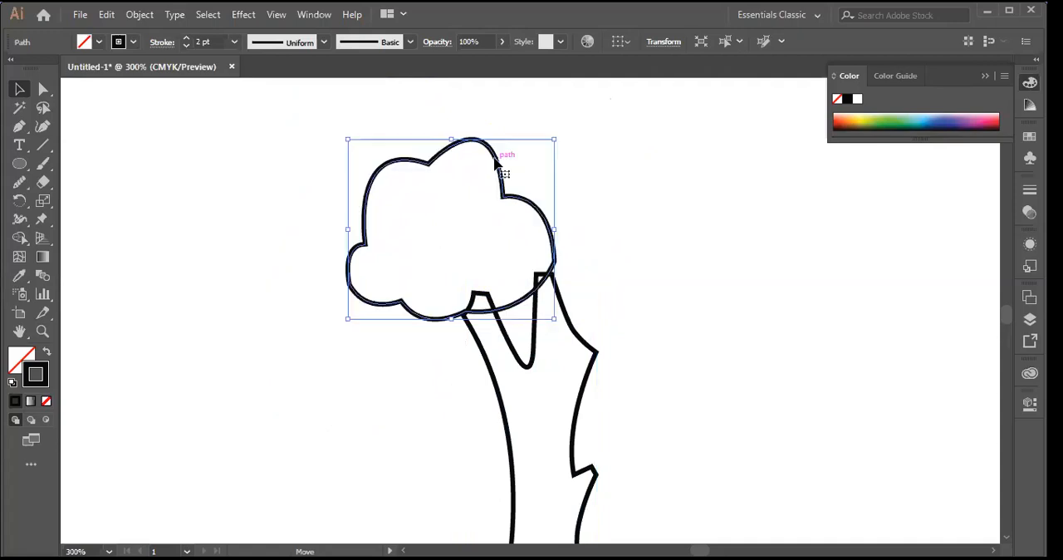
click(514, 215)
click(520, 207)
drag(520, 207, 563, 133)
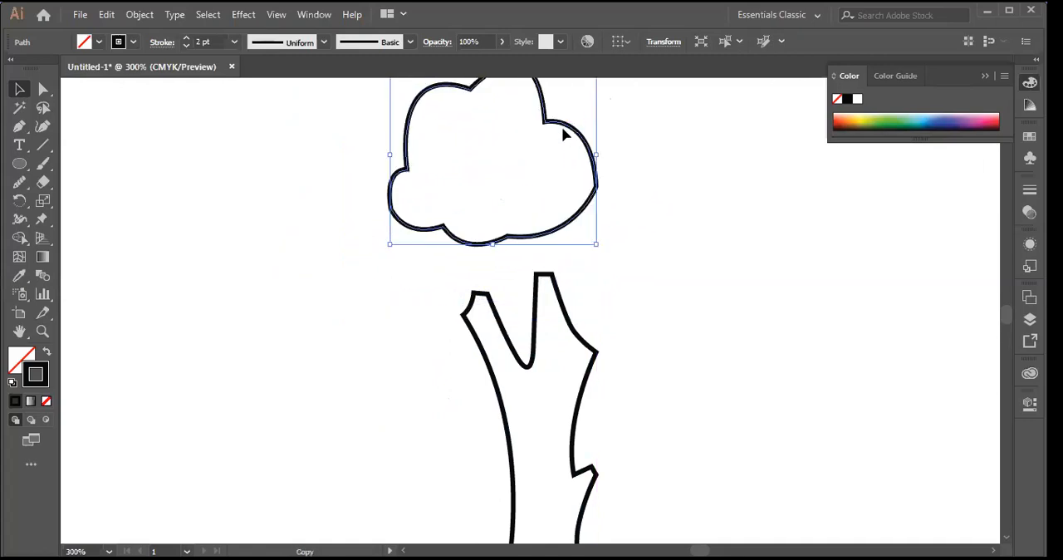
key(ctrl+z)
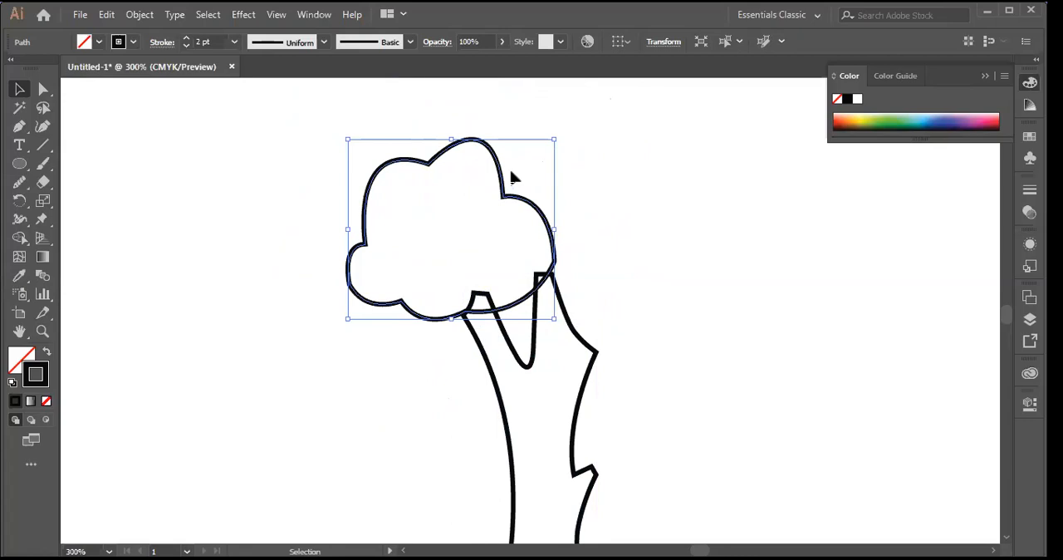
drag(504, 204, 570, 150)
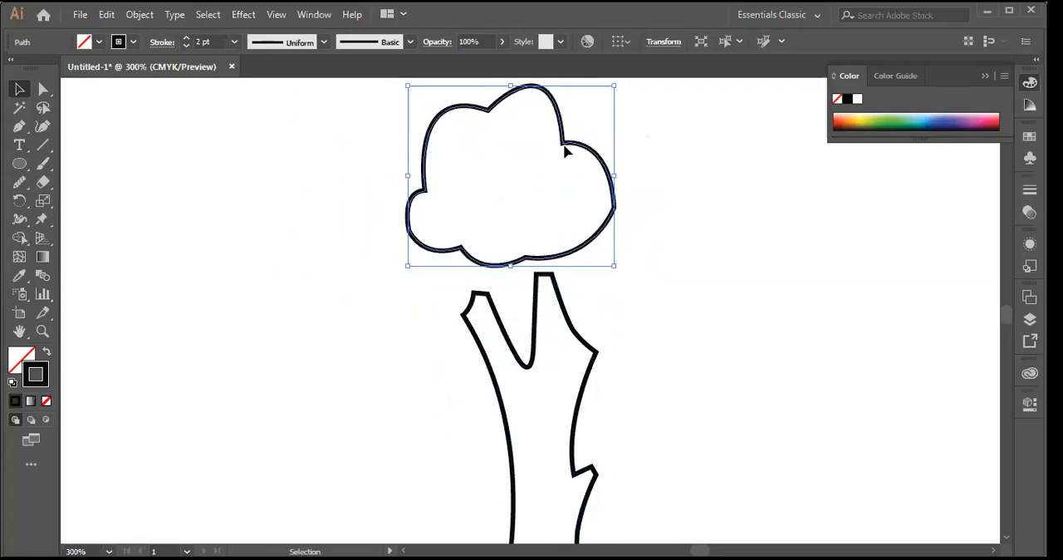
key(ctrl+z)
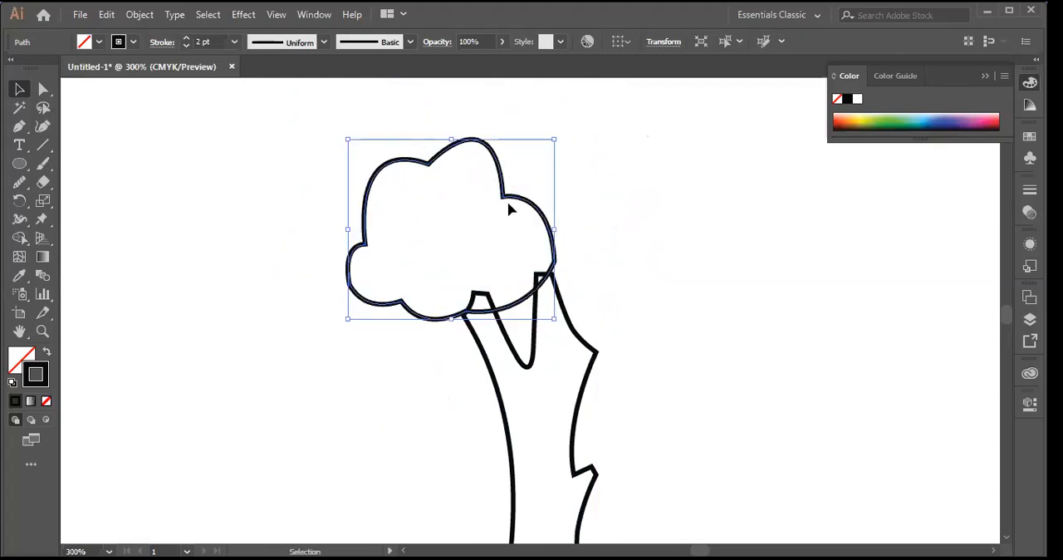
Step: Duplicate the foliage outline and nudge the copy up and left until it overlaps the upper part of the original
drag(504, 193, 599, 147)
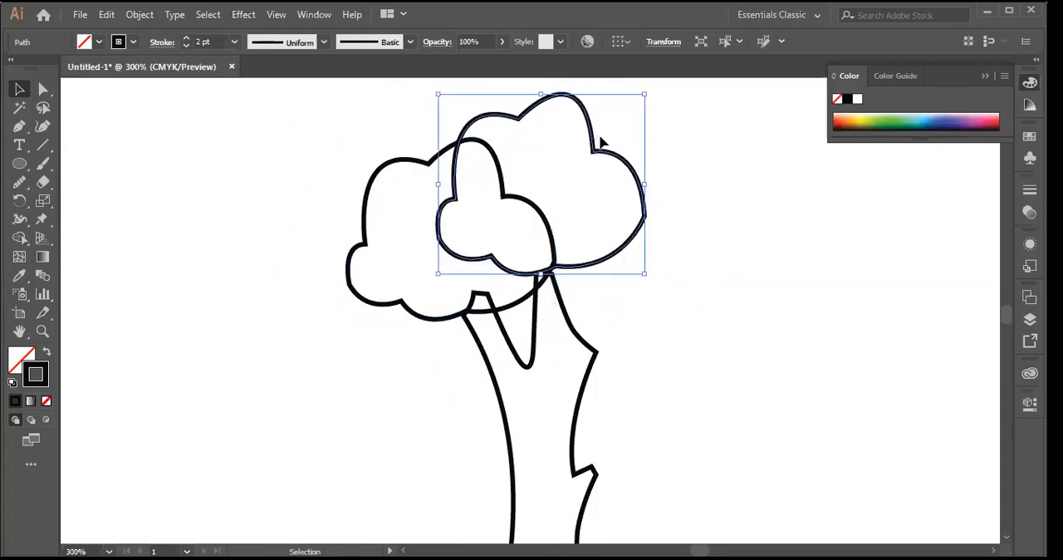
key(Up)
key(Up)
key(Up)
key(Up)
key(Up)
key(Up)
key(Up)
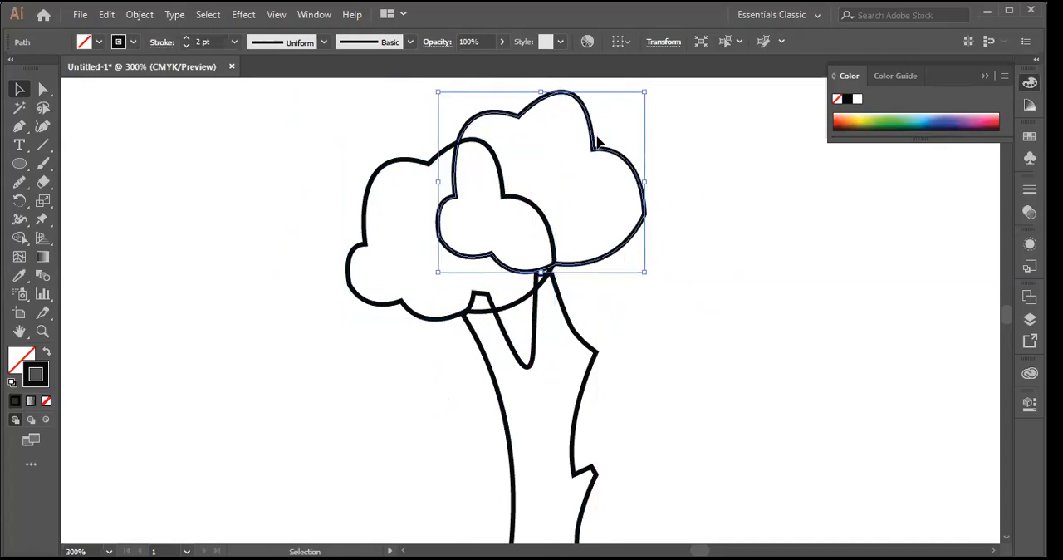
key(Left)
key(Left)
key(Left)
key(Left)
key(Left)
key(Left)
key(Left)
key(Left)
key(Left)
key(Left)
key(Left)
key(Left)
key(Left)
key(Left)
key(Left)
key(Left)
key(Left)
key(Left)
key(Left)
key(Left)
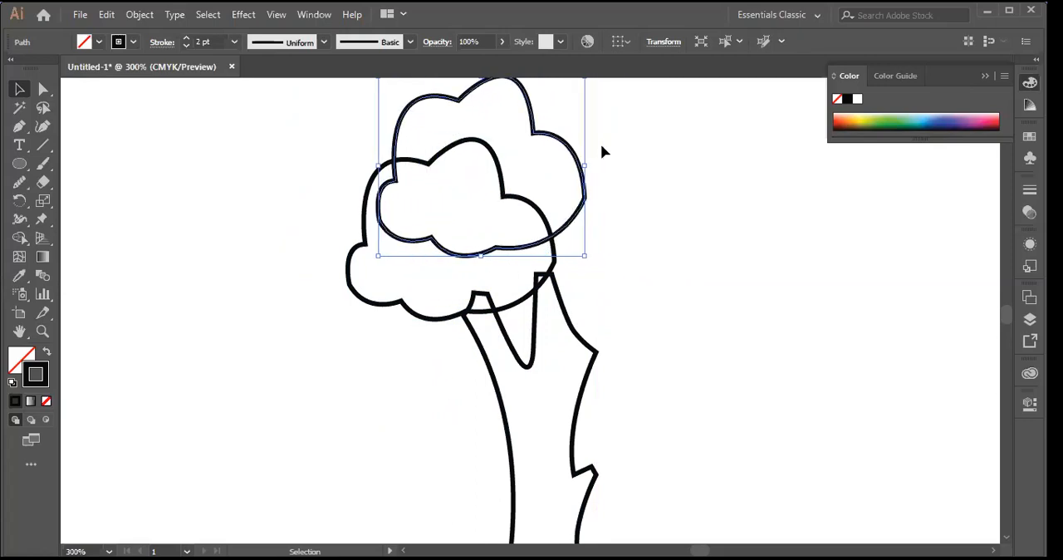
key(Up)
key(Up)
key(Up)
key(Up)
key(Up)
key(Up)
key(Up)
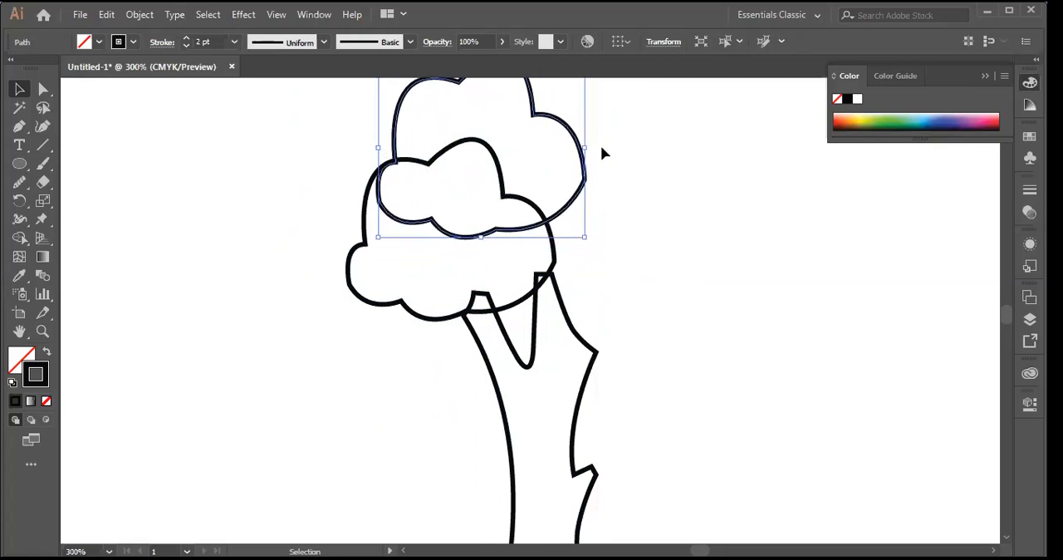
key(Up)
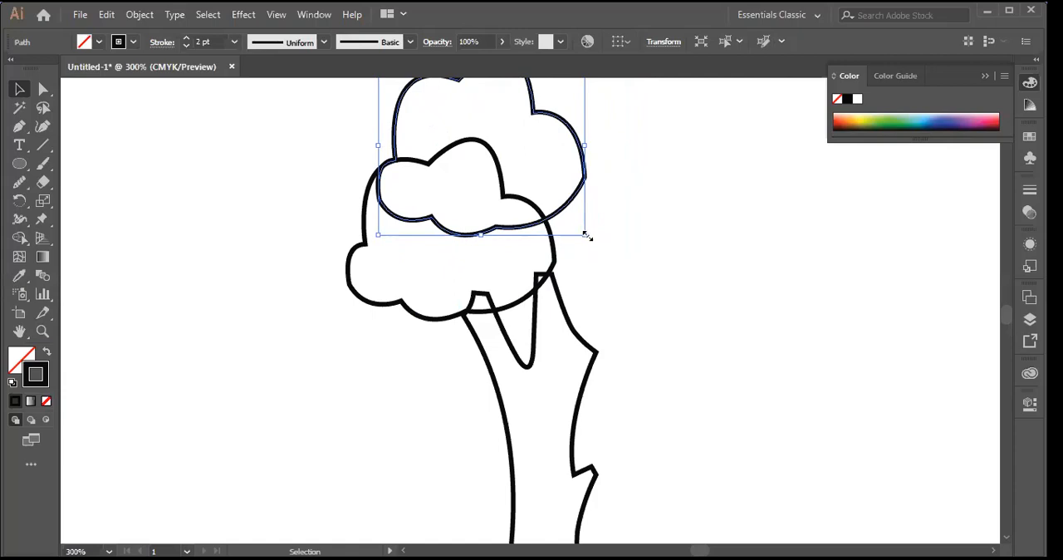
Step: Scale the upper foliage copy down slightly, rotate it a little clockwise, and deselect it
drag(588, 238, 541, 212)
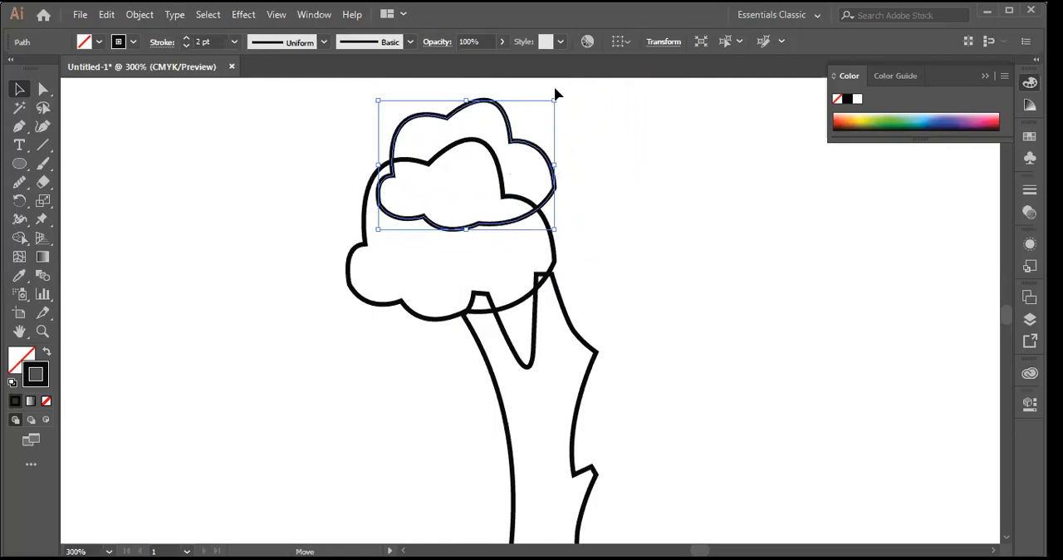
drag(558, 92, 588, 114)
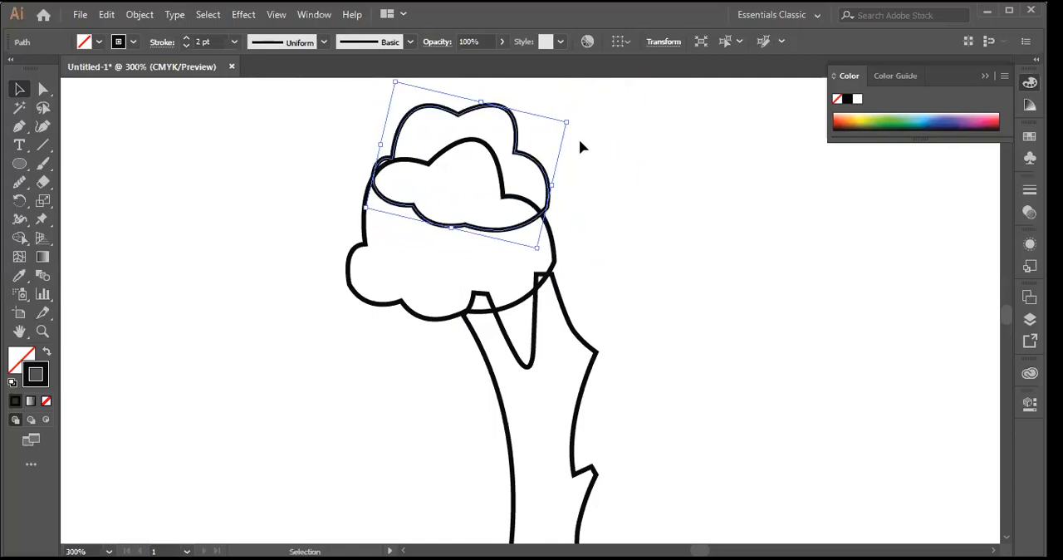
click(675, 316)
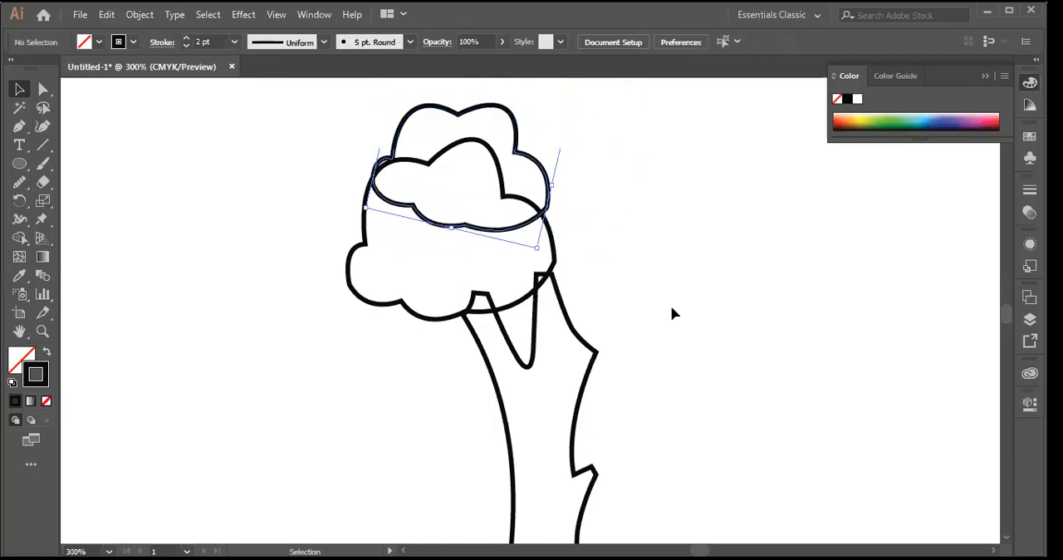
Step: Duplicate the small rotated foliage shape, enlarge the copy, and place it as the large crown above and right of the smaller shapes
scroll(673, 314, up, 2)
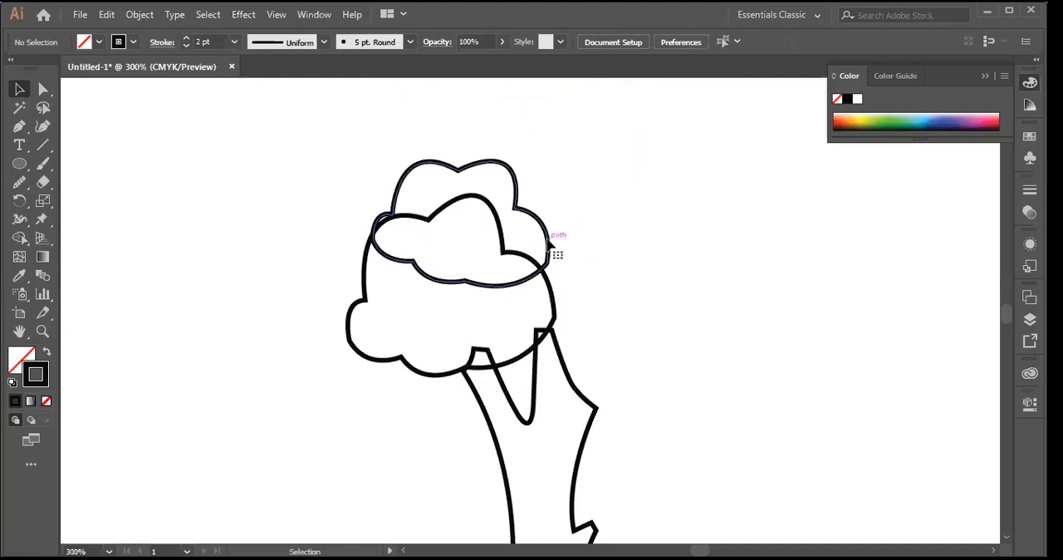
click(549, 242)
drag(548, 242, 781, 241)
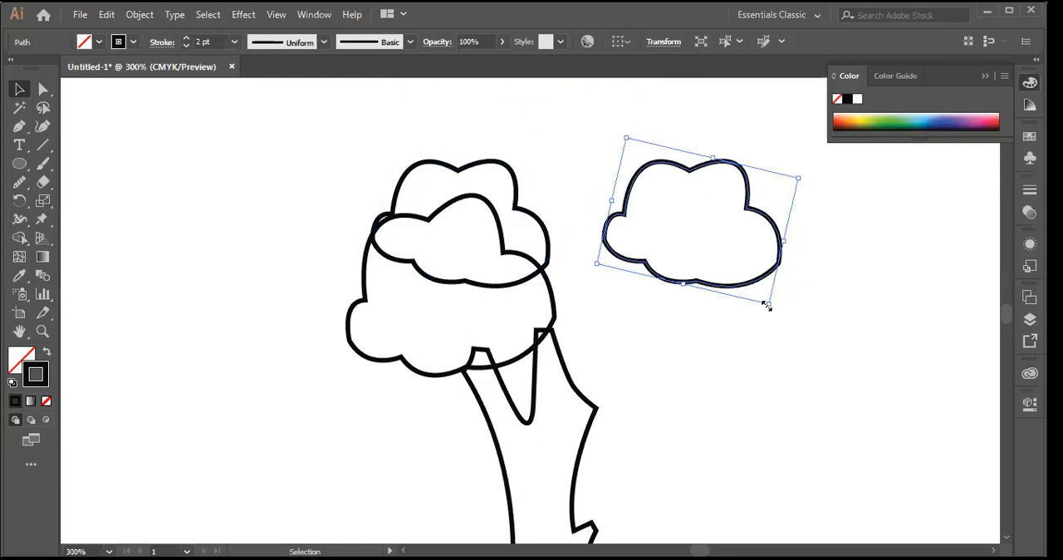
drag(855, 412, 889, 448)
drag(877, 285, 687, 162)
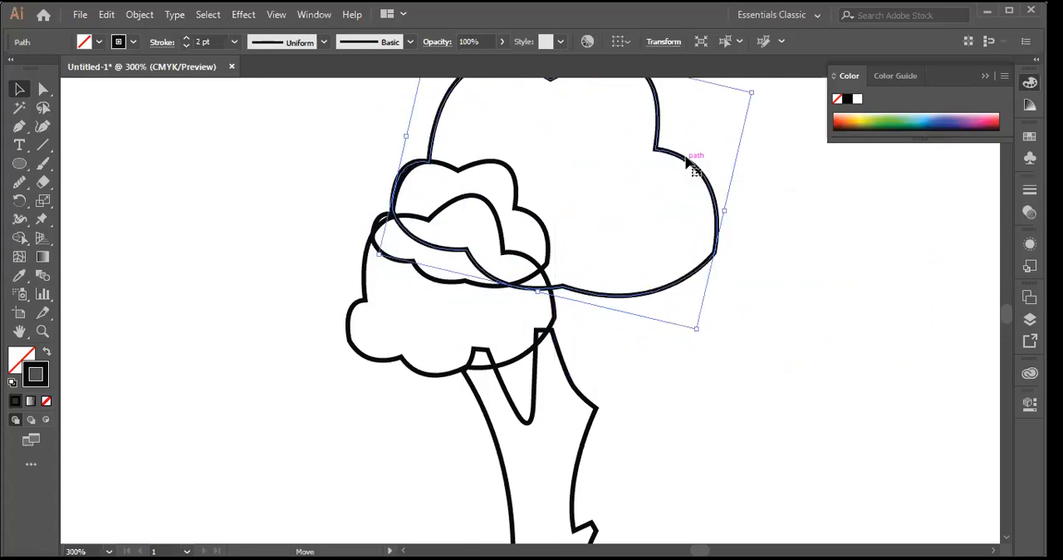
click(786, 288)
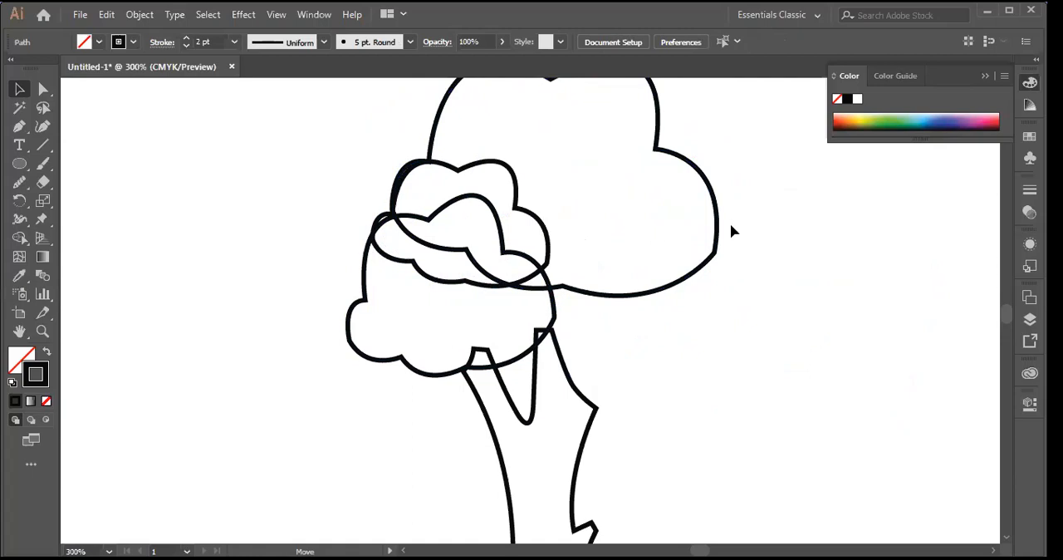
scroll(765, 313, up, 1)
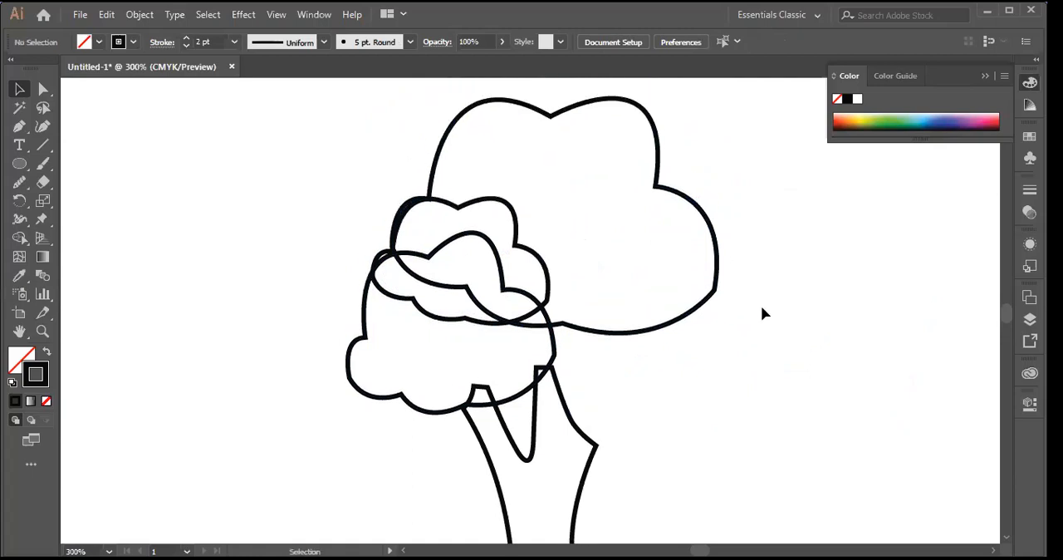
click(550, 279)
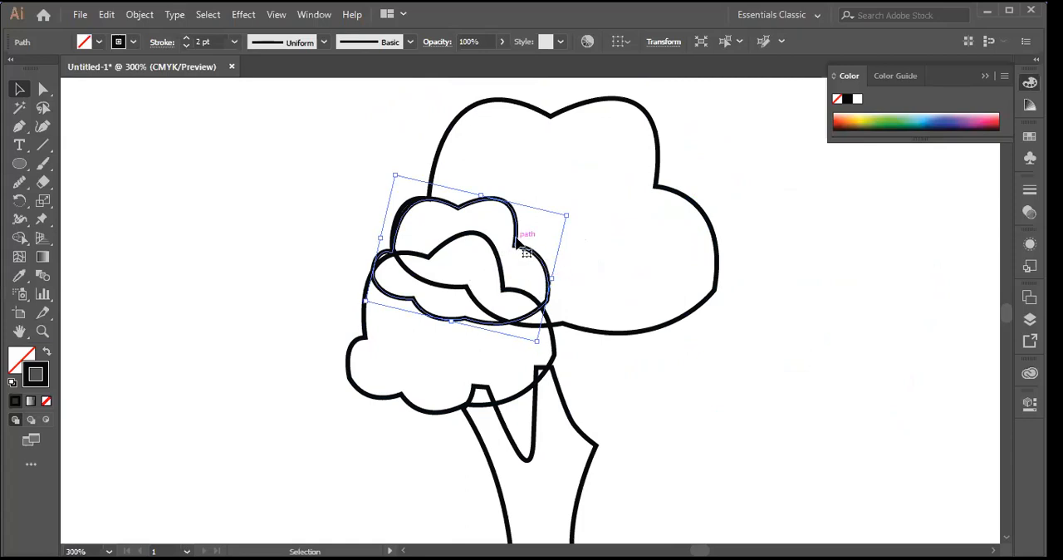
drag(579, 253, 714, 245)
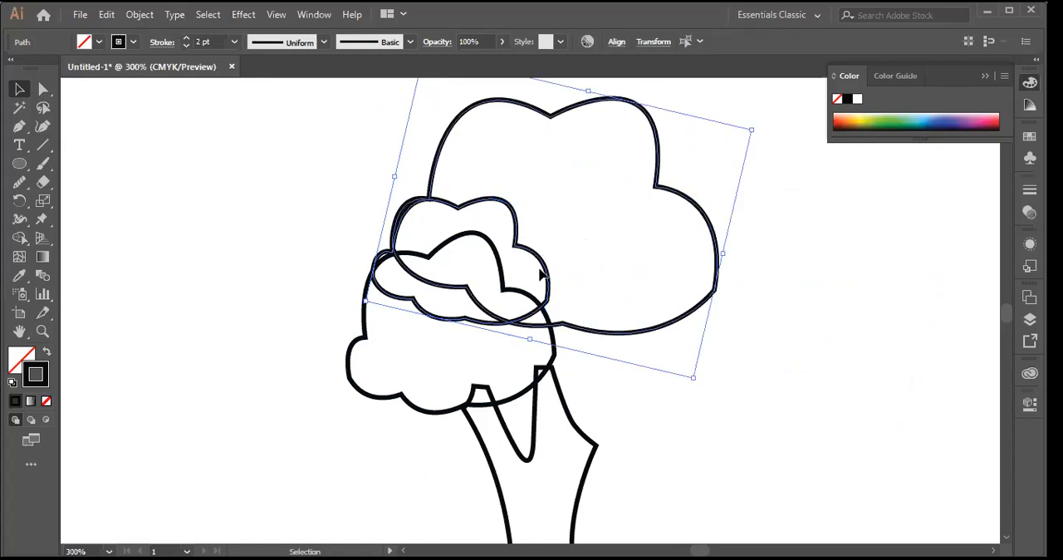
click(582, 312)
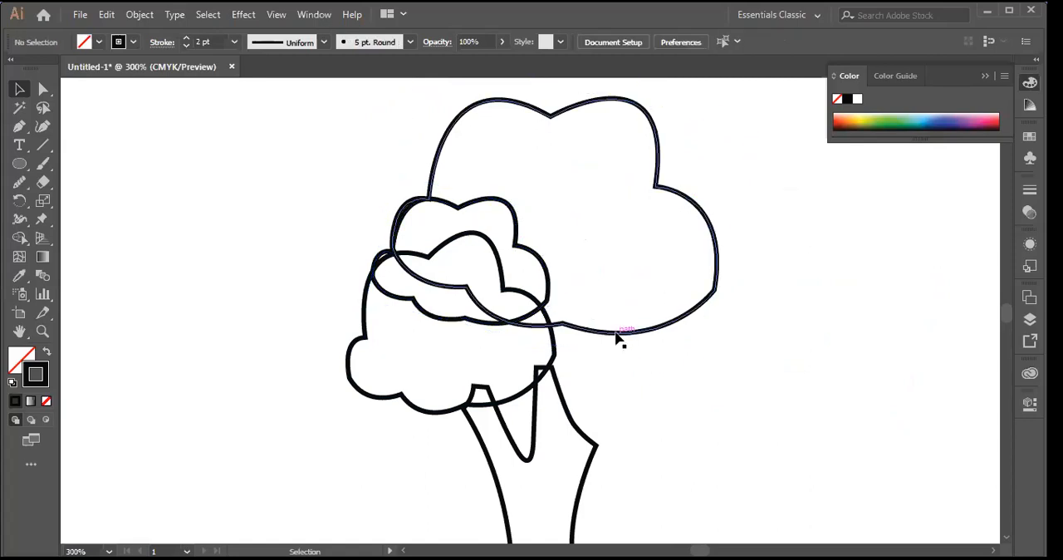
Step: Duplicate the large crown shape, shrink the copy, and place it below the crown over the trunk's right branch, rotated slightly counterclockwise
click(617, 337)
drag(623, 334, 849, 398)
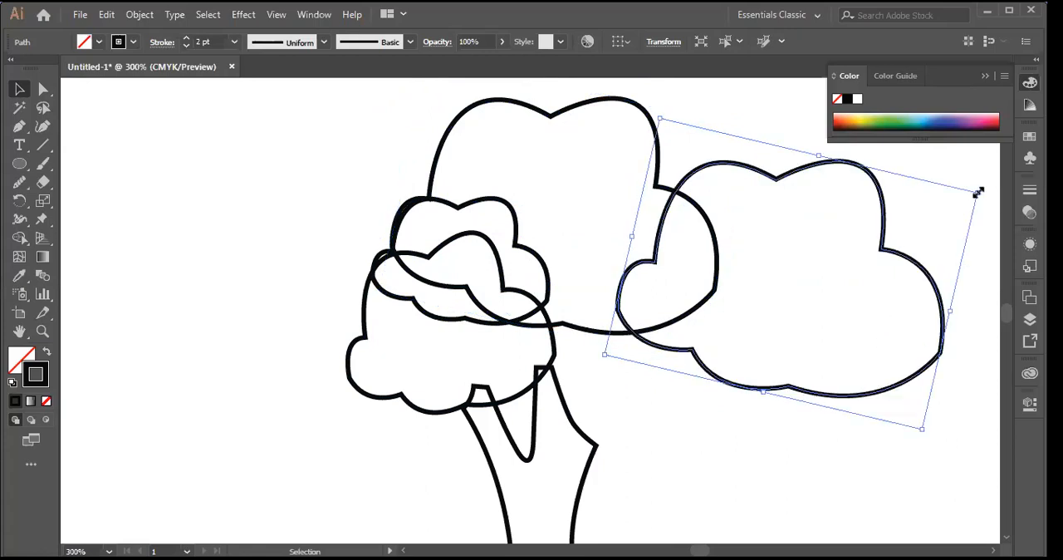
drag(979, 192, 867, 260)
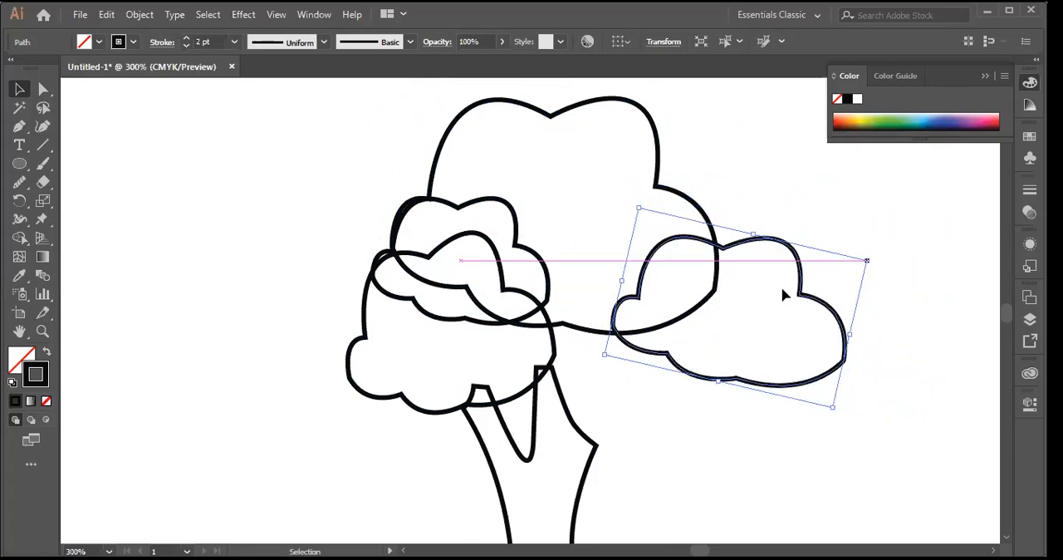
drag(807, 281, 698, 316)
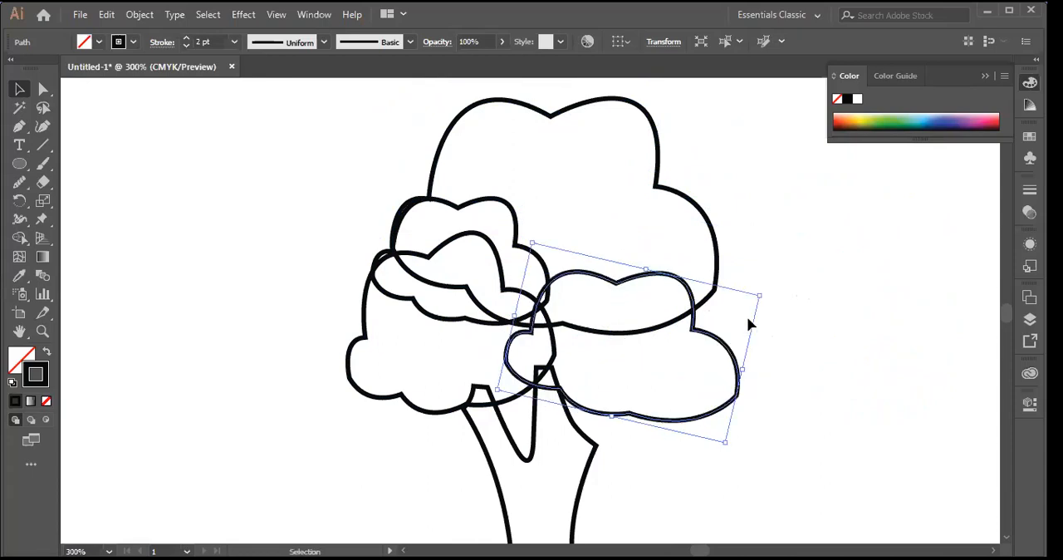
mouse_move(766, 285)
mouse_down()
mouse_move(776, 323)
mouse_move(761, 344)
mouse_move(762, 283)
mouse_up()
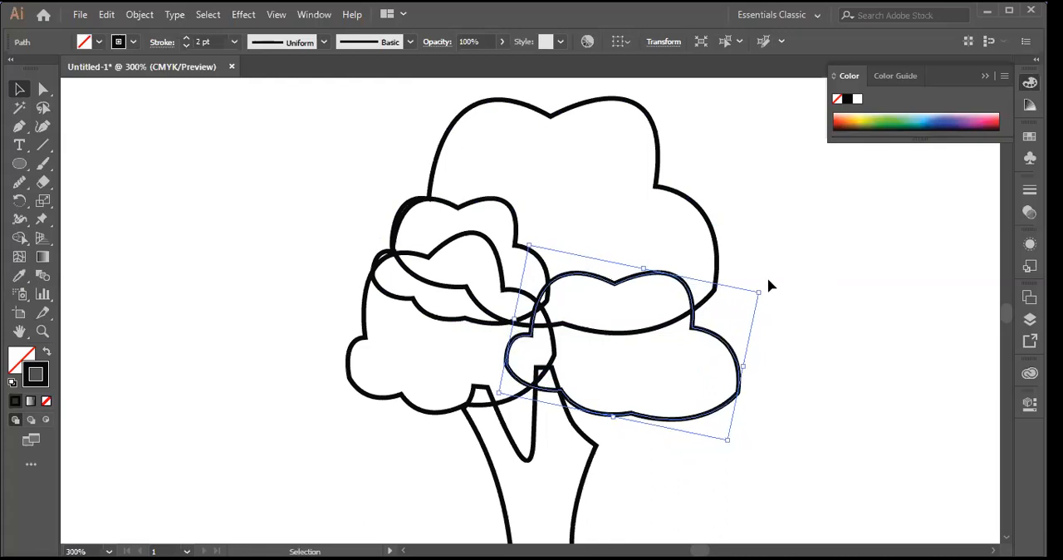
click(813, 398)
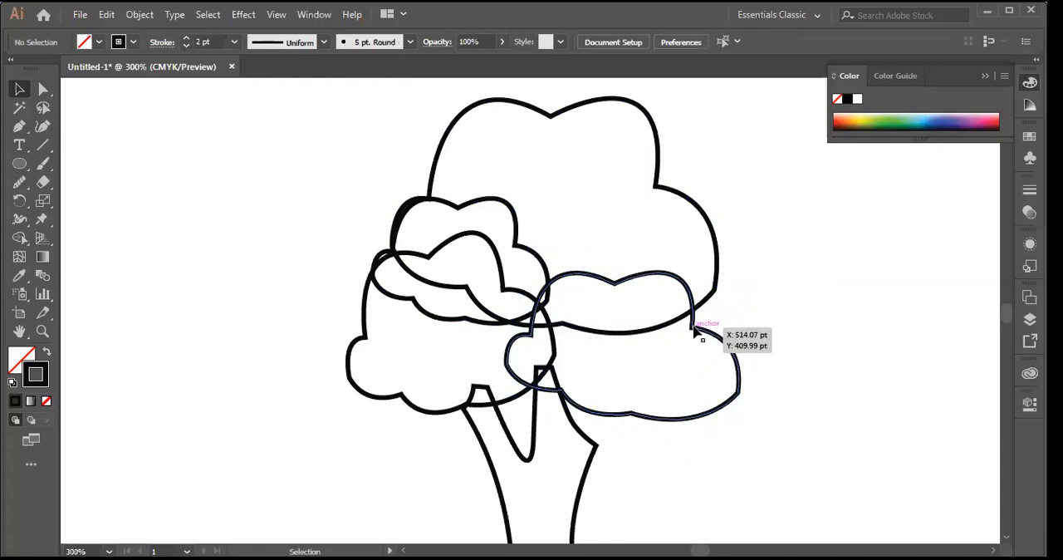
Step: Duplicate the lower-right foliage shape onto the right edge of the large crown and rotate the copy clockwise
click(708, 297)
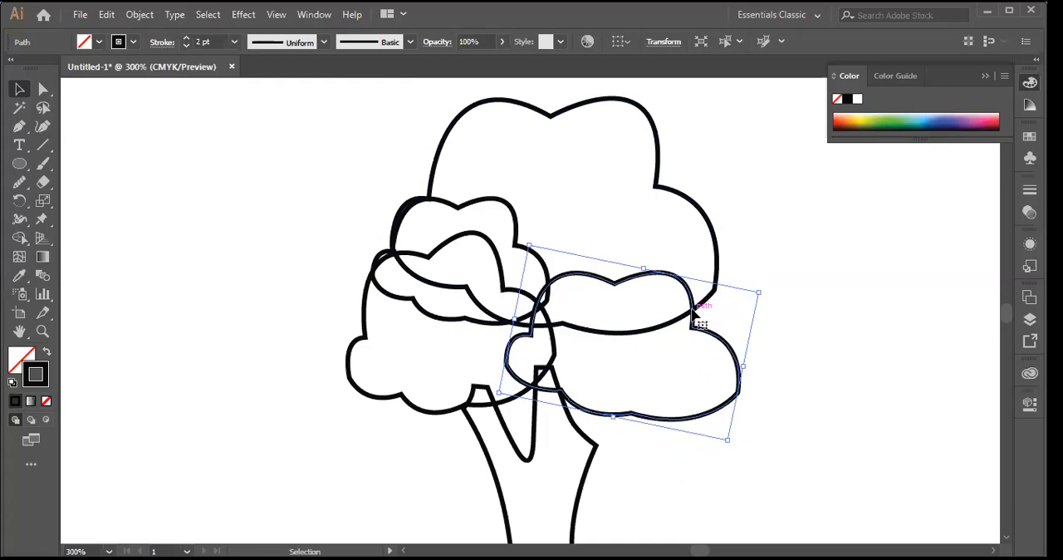
drag(696, 313, 800, 197)
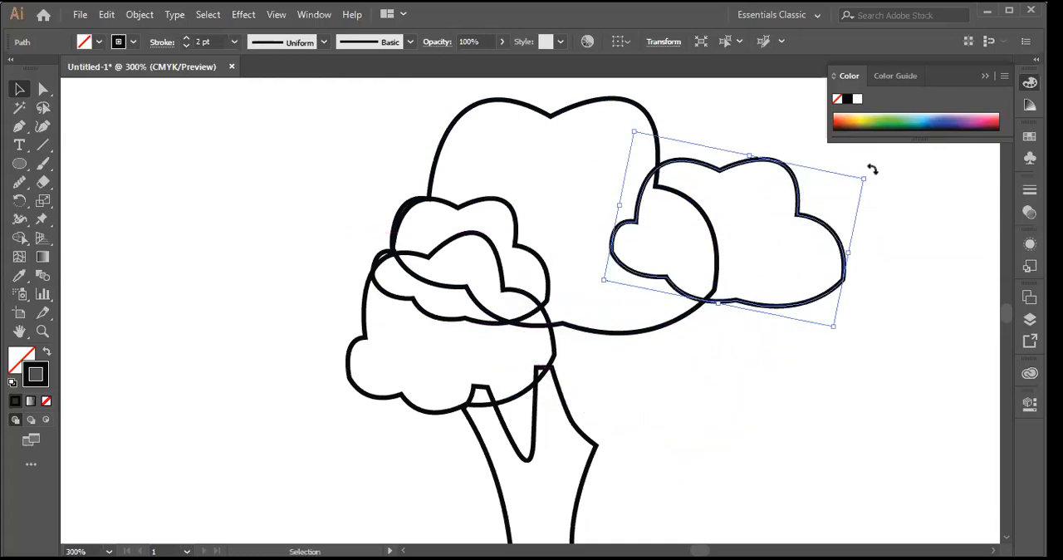
key(ctrl+z)
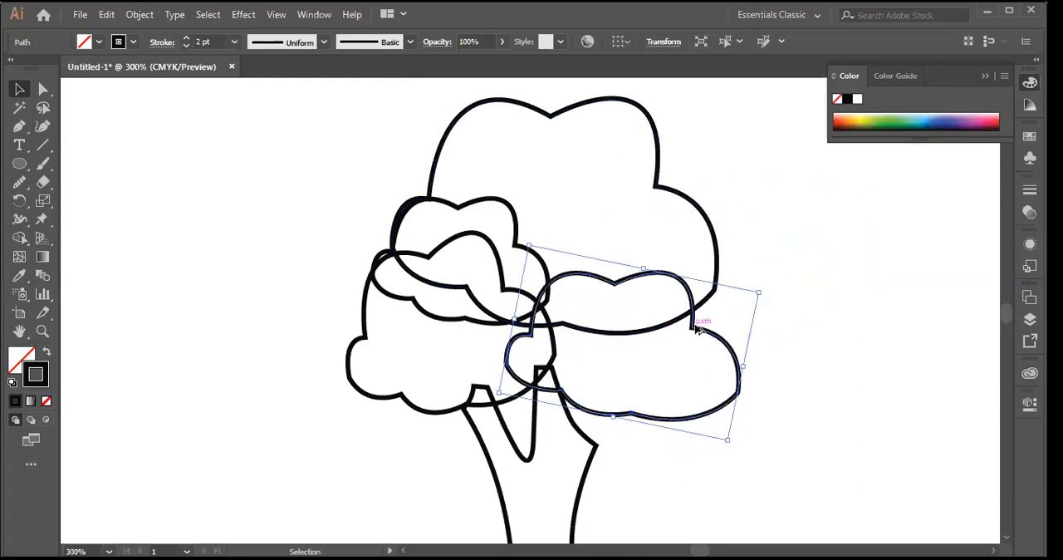
drag(698, 330, 797, 209)
drag(866, 164, 876, 221)
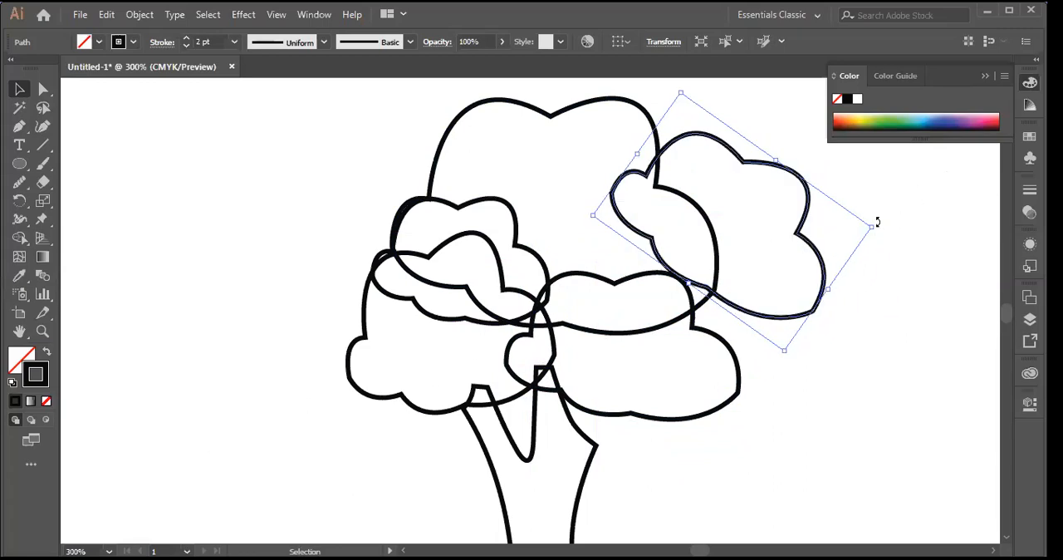
Step: Rotate the foliage copy on the crown's right edge further clockwise, enlarge it slightly toward the lower left, and deselect it
drag(881, 228, 900, 278)
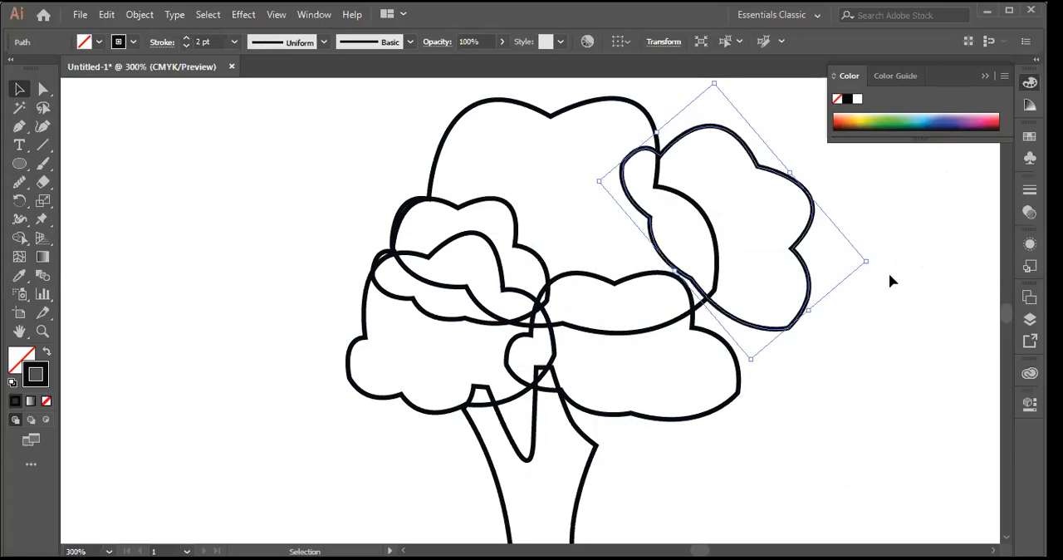
click(890, 280)
click(770, 334)
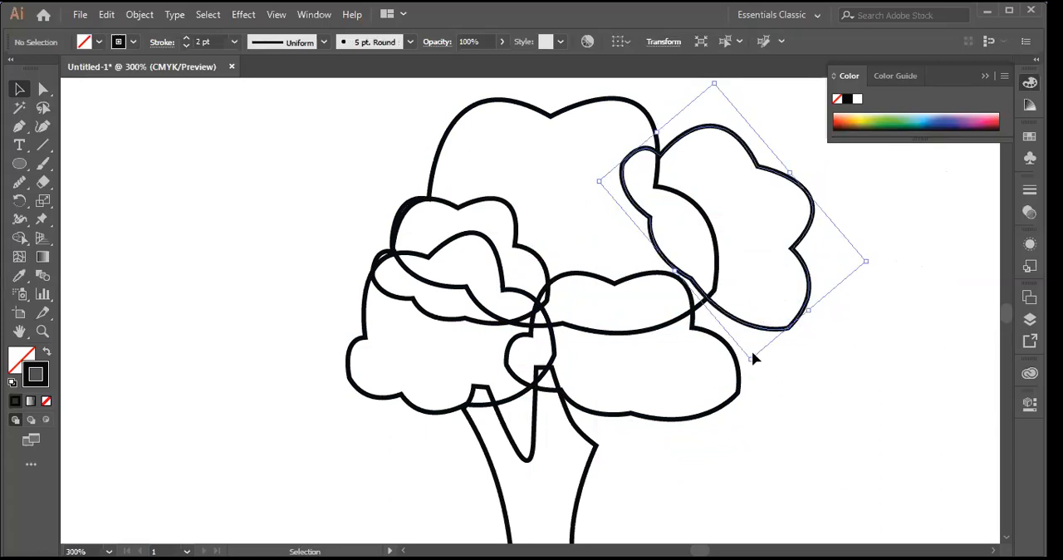
drag(753, 361, 724, 386)
click(881, 348)
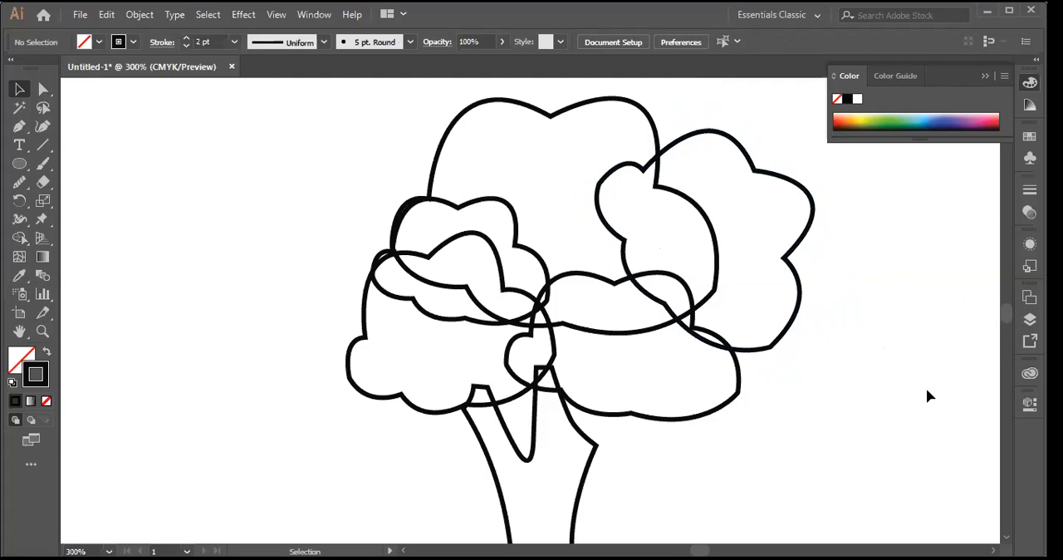
Step: Fill the tree trunk with olive green 747A23 and deselect it
scroll(839, 327, down, 3)
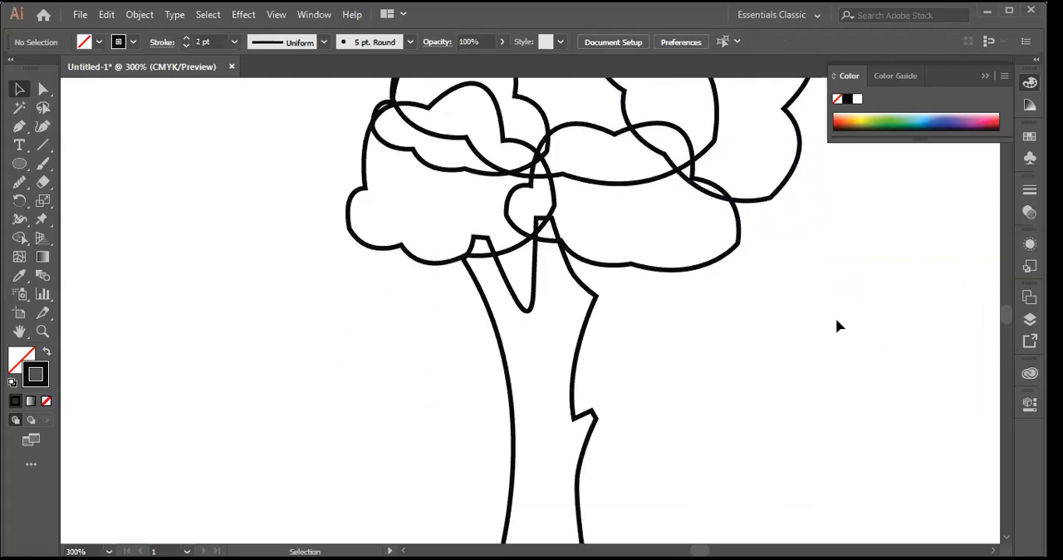
scroll(836, 320, up, 3)
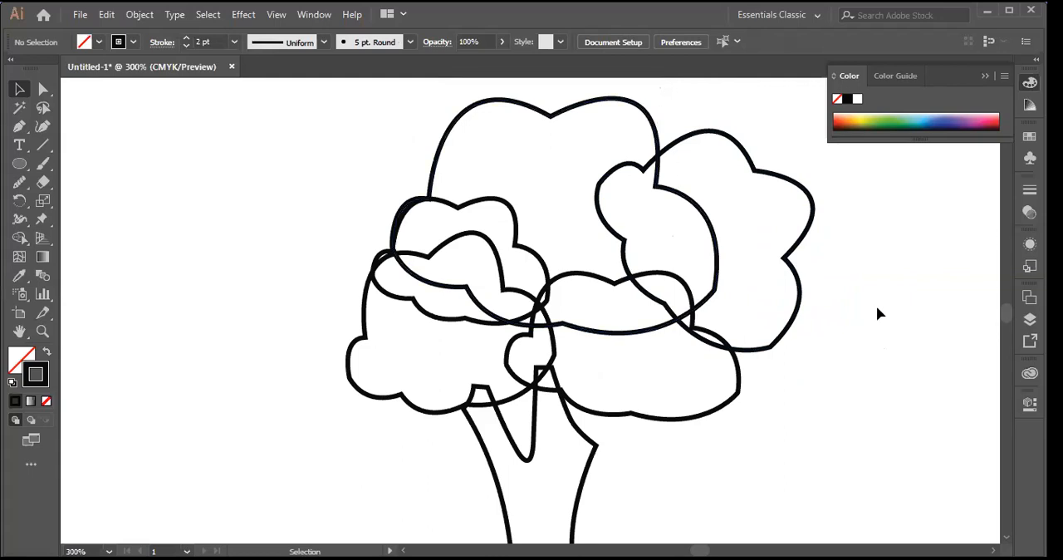
scroll(879, 313, down, 5)
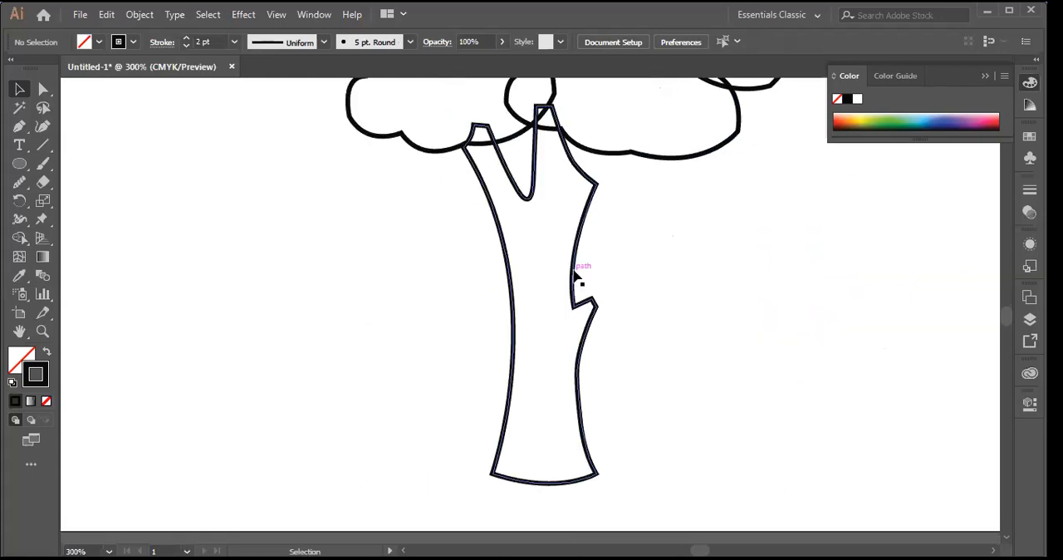
click(567, 357)
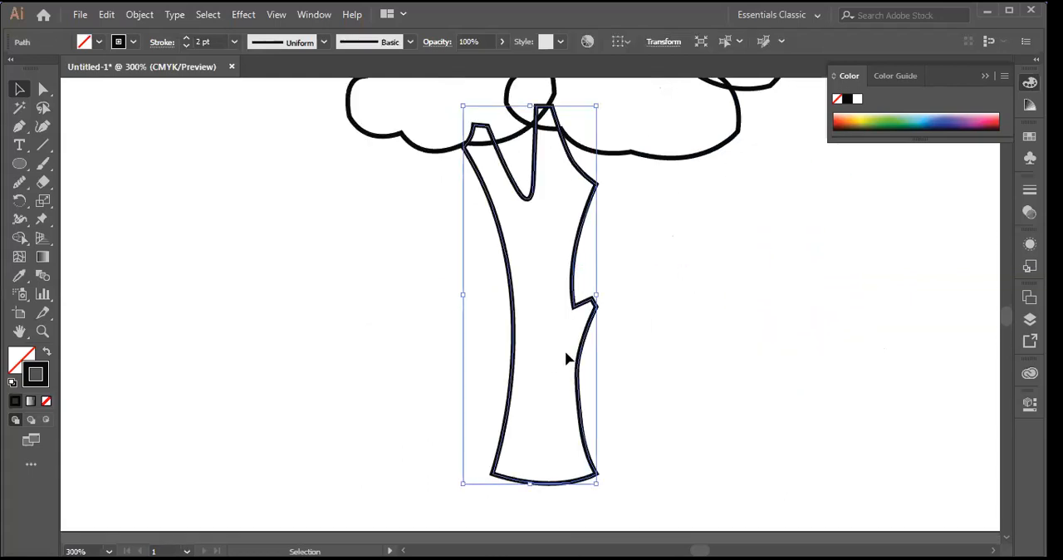
double_click(21, 357)
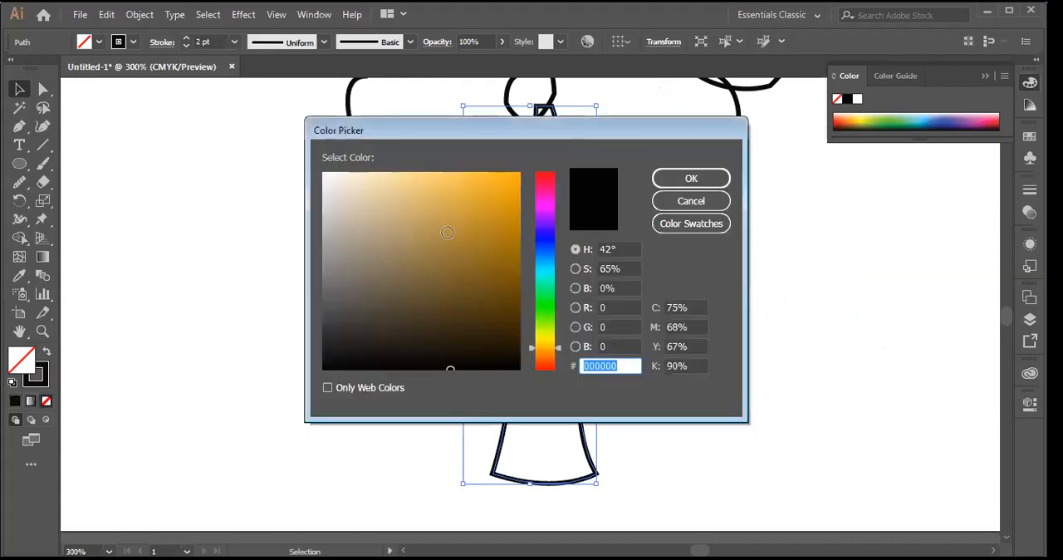
text(917536)
mouse_move(557, 348)
mouse_down()
mouse_move(561, 328)
mouse_move(564, 339)
mouse_up()
click(464, 271)
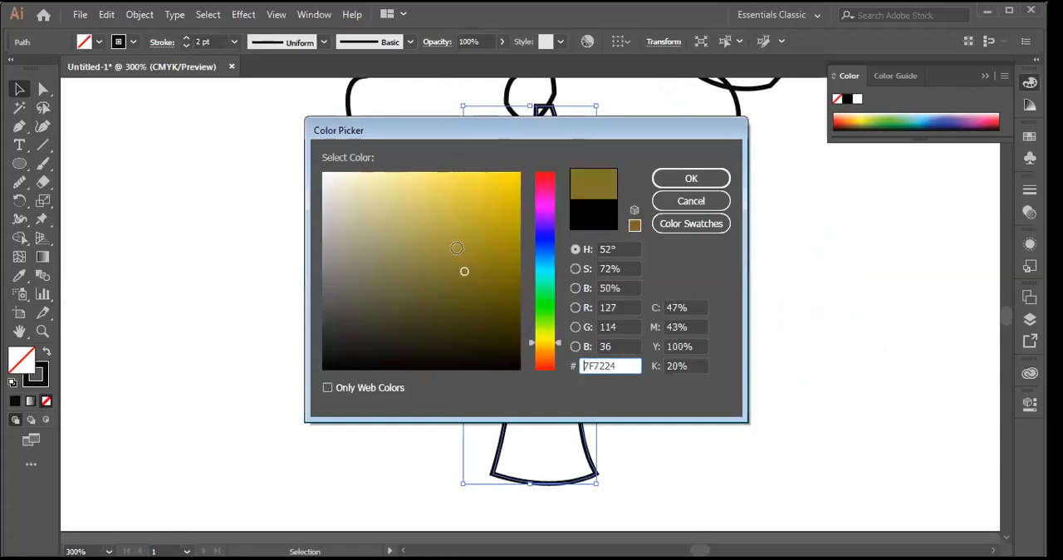
click(445, 246)
click(560, 347)
drag(560, 347, 560, 335)
click(463, 274)
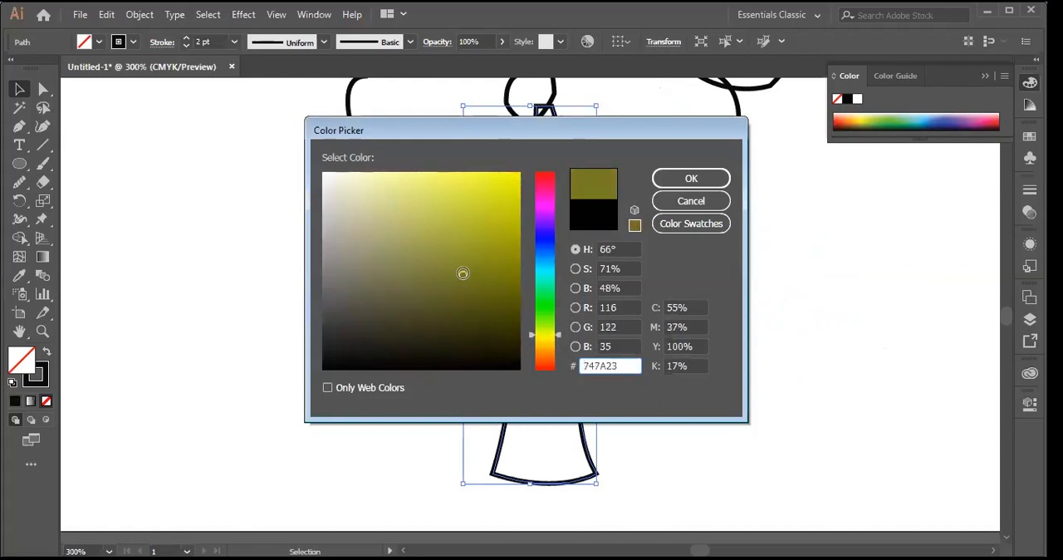
click(680, 182)
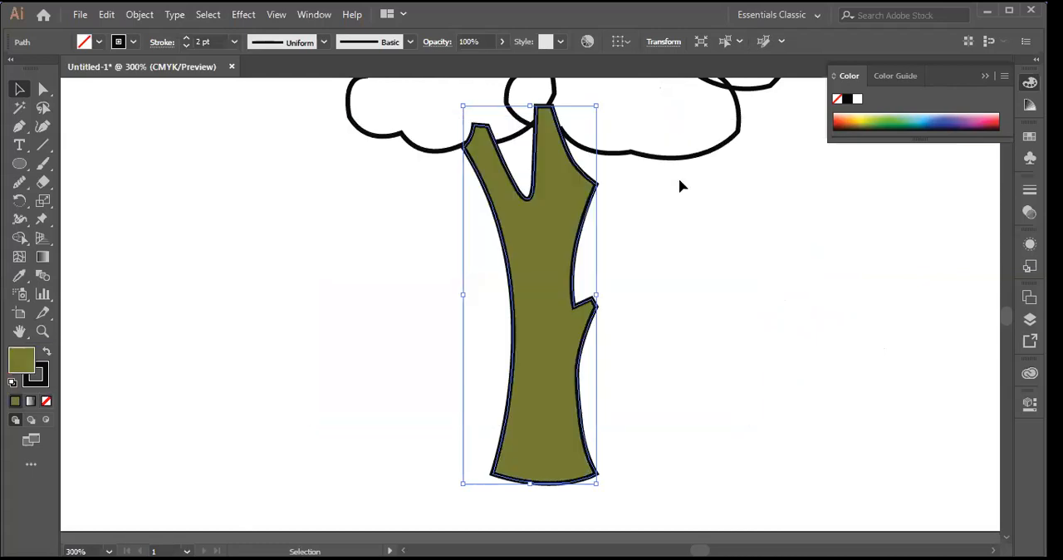
scroll(770, 404, up, 2)
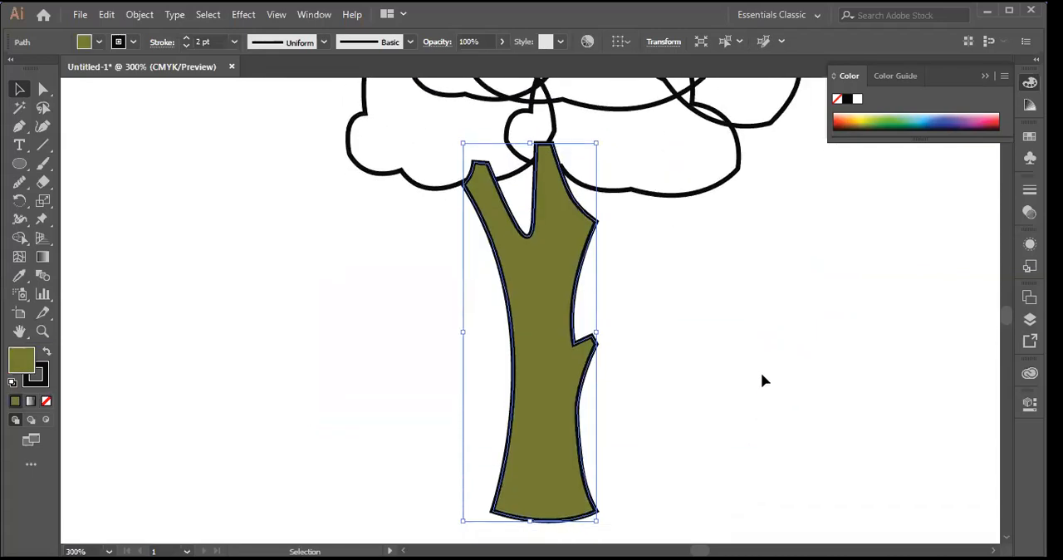
click(761, 384)
Step: Fill the large lower-left foliage shape with yellow-green A9D836
scroll(726, 395, up, 7)
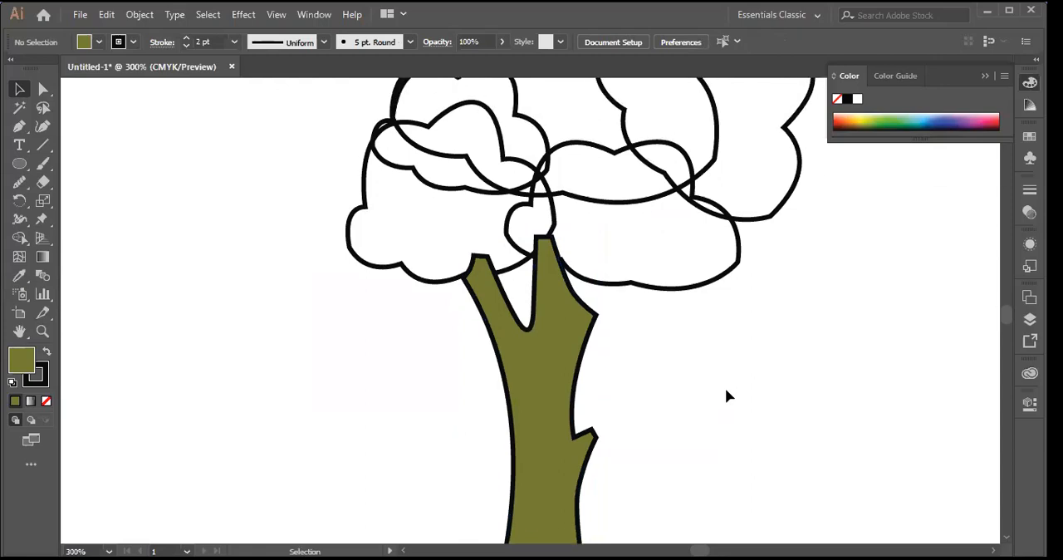
click(407, 309)
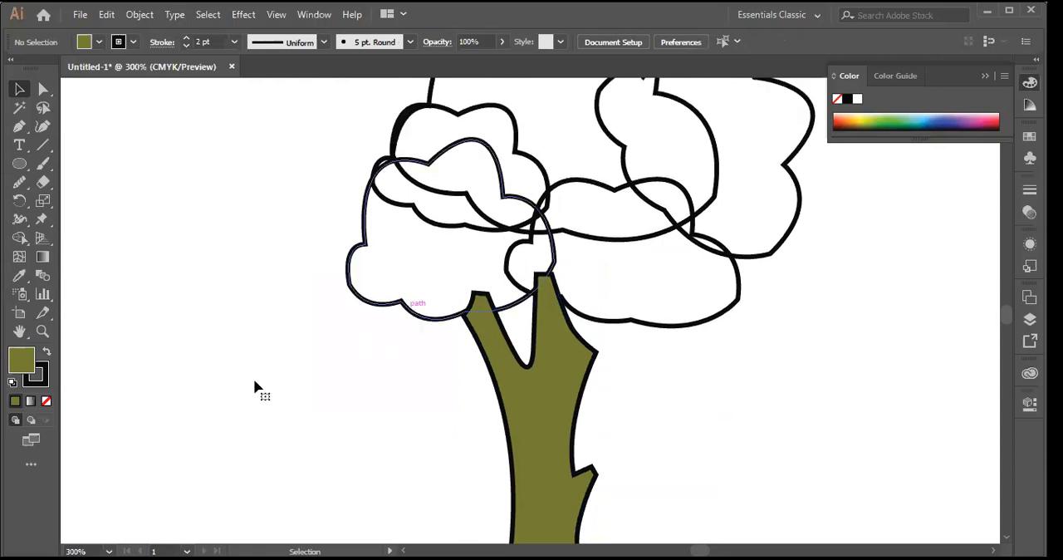
double_click(31, 361)
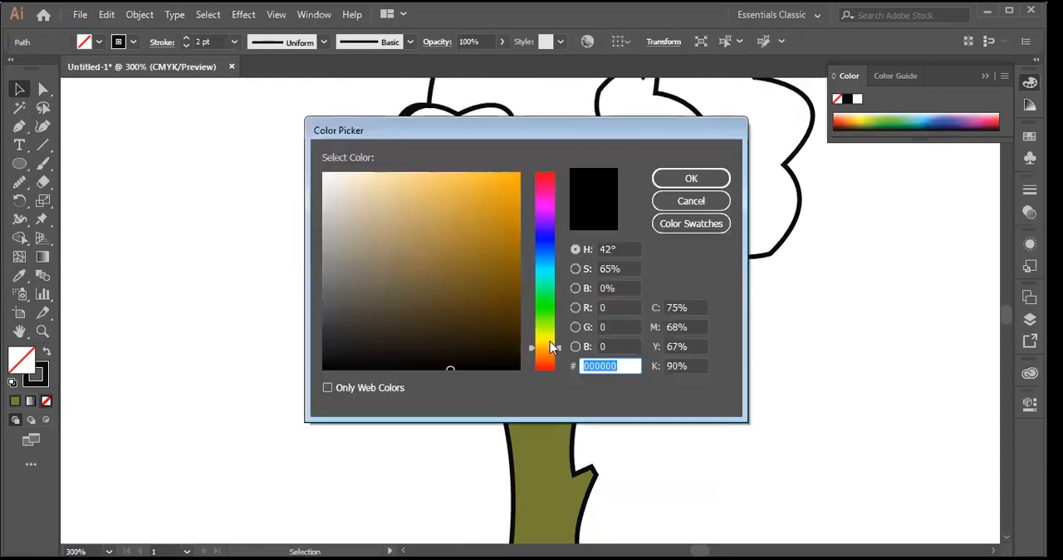
drag(559, 352, 559, 327)
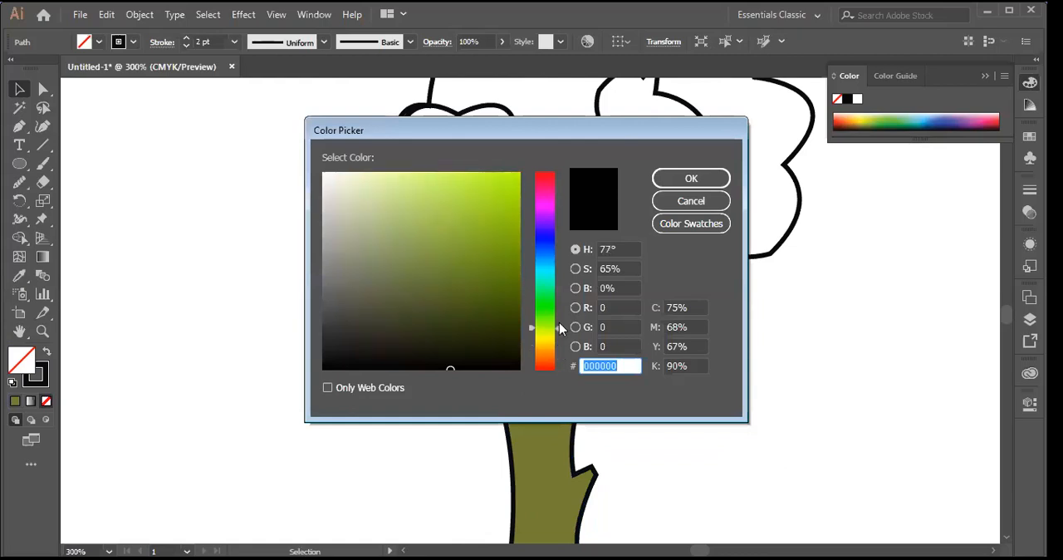
click(470, 202)
click(691, 179)
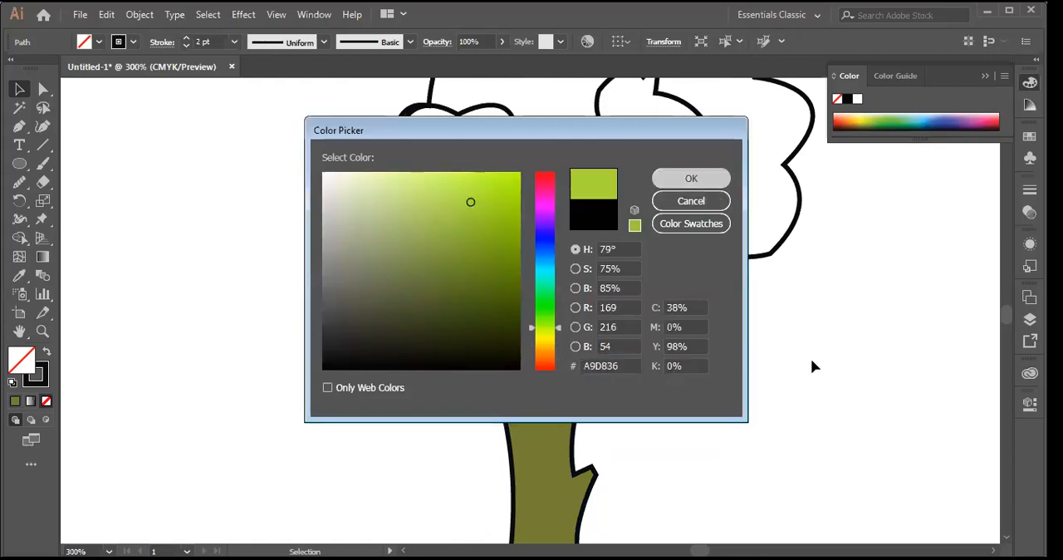
Step: Change the lower-left foliage shape's fill to a darker, purer medium green
scroll(814, 369, up, 1)
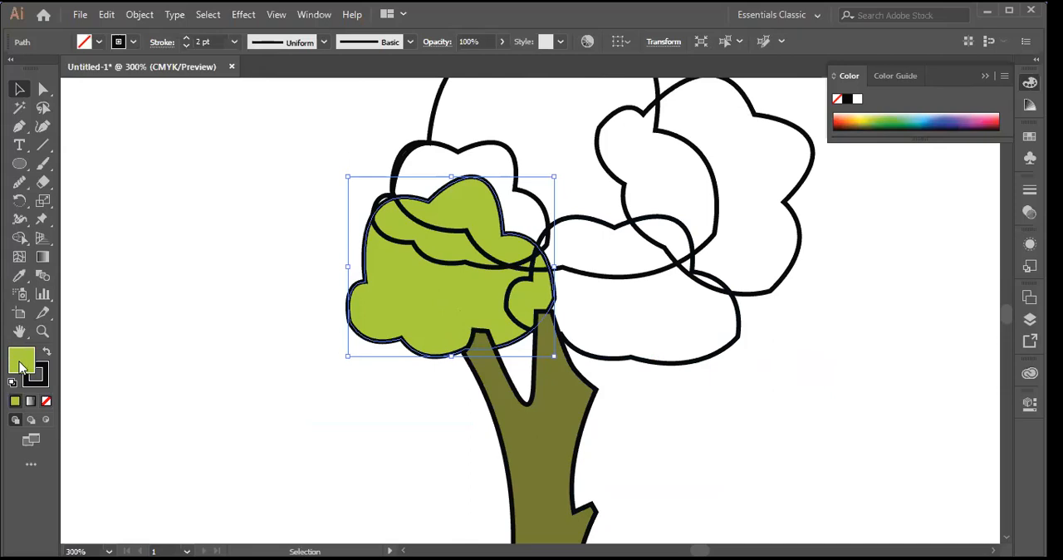
drag(559, 329, 558, 309)
drag(471, 258, 470, 242)
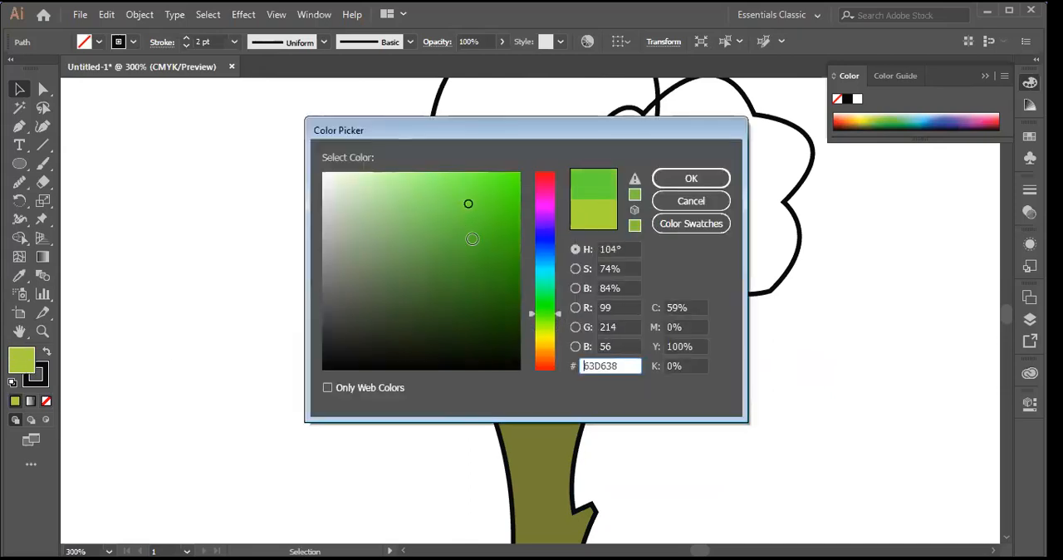
click(691, 181)
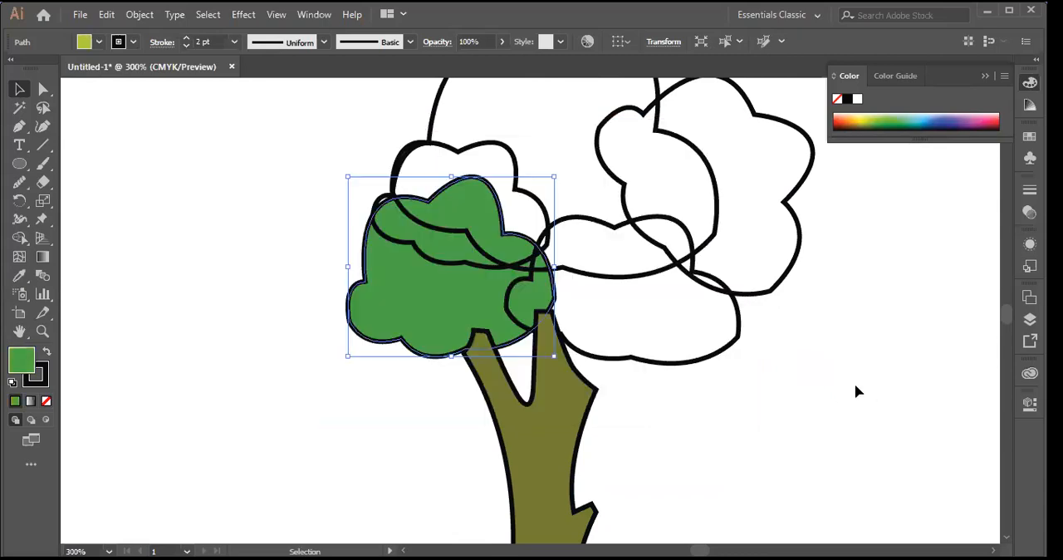
scroll(856, 384, up, 3)
scroll(862, 352, down, 1)
scroll(862, 352, up, 1)
click(871, 356)
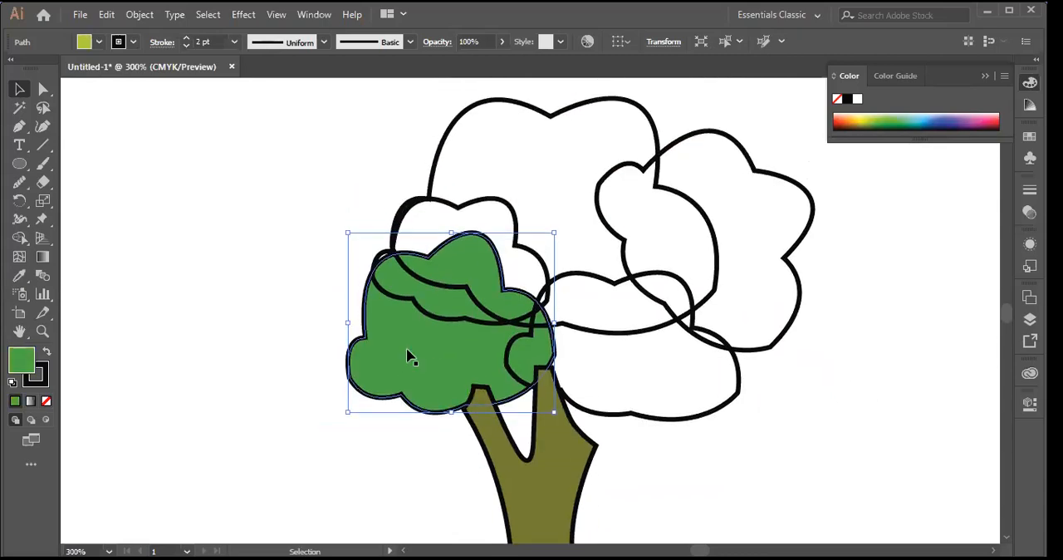
Step: Fill the small foliage shape overlapping the top of the lower-left one with a lighter green, about 39E565
click(465, 324)
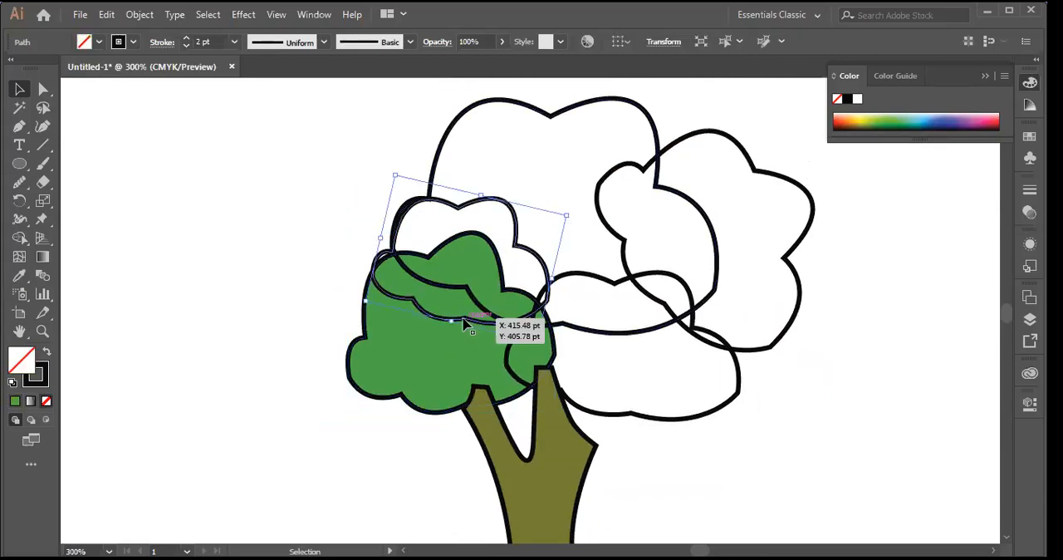
double_click(31, 353)
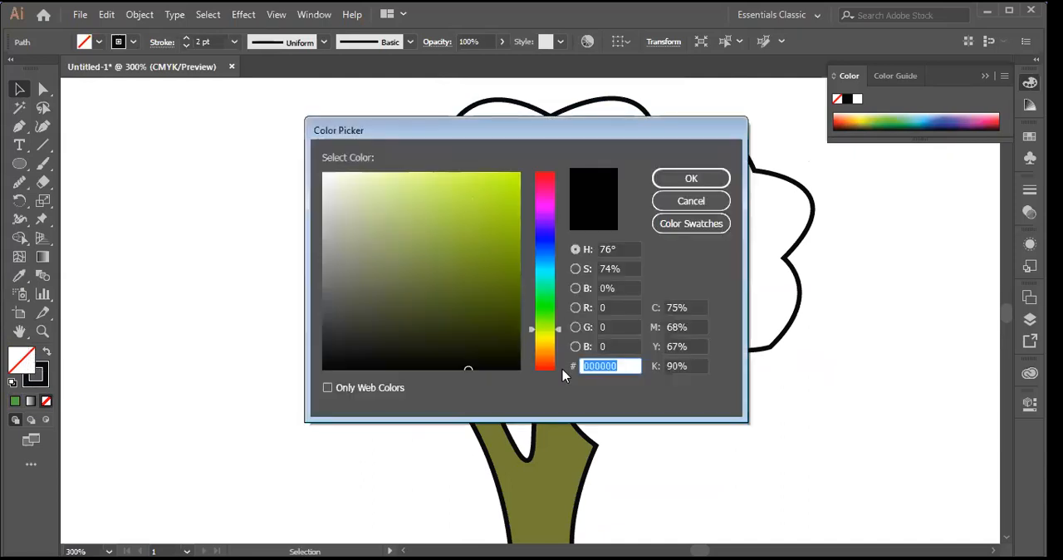
drag(559, 330, 558, 296)
click(437, 239)
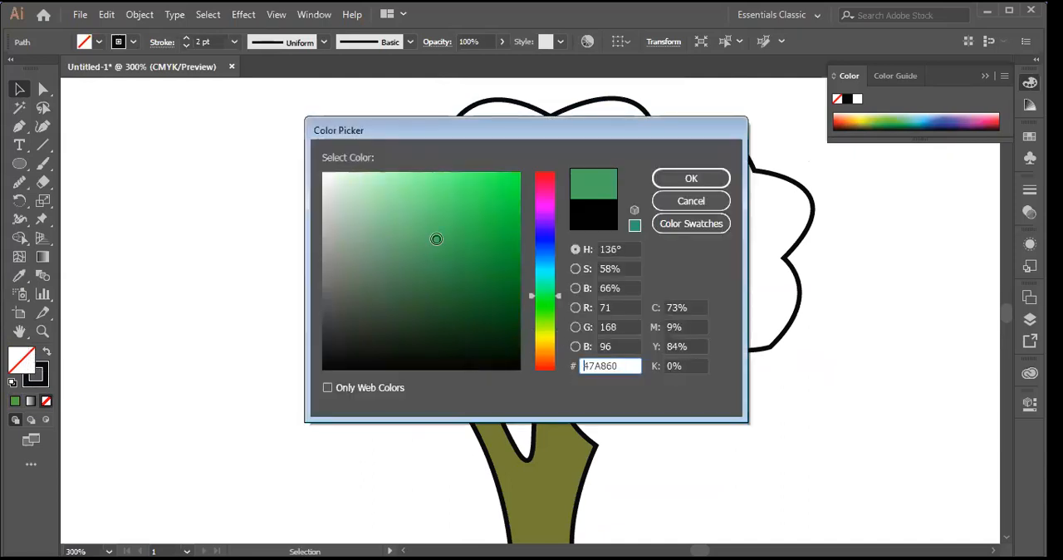
drag(436, 239, 473, 189)
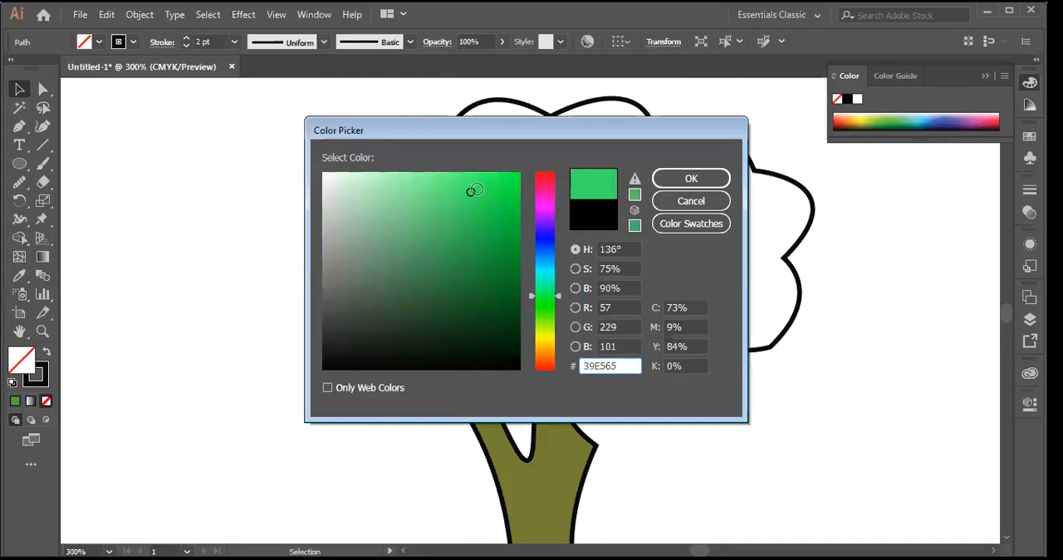
click(681, 180)
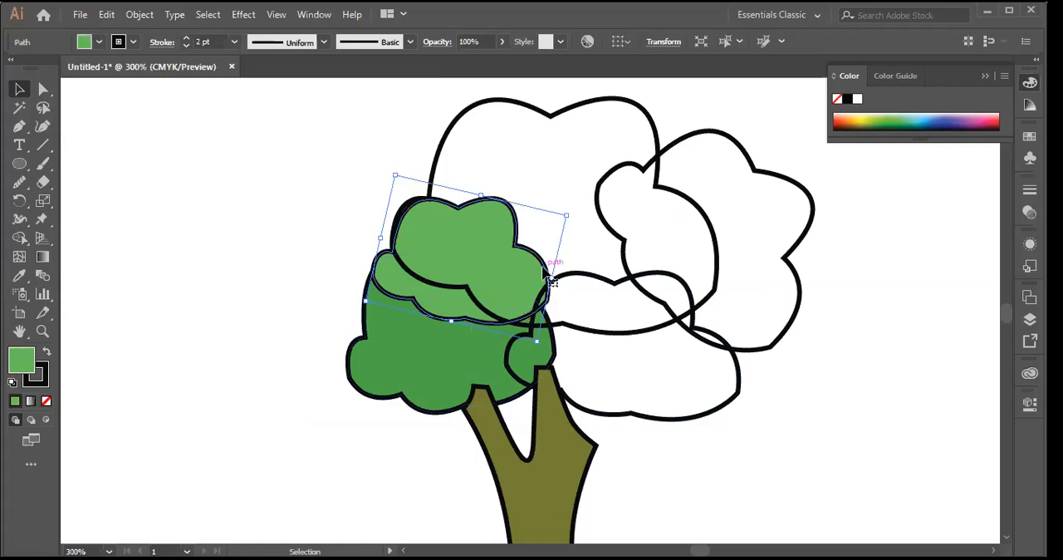
Step: Send the small light-green foliage shape to the back, behind the darker lower-left shape, and clear the selection
right_click(488, 278)
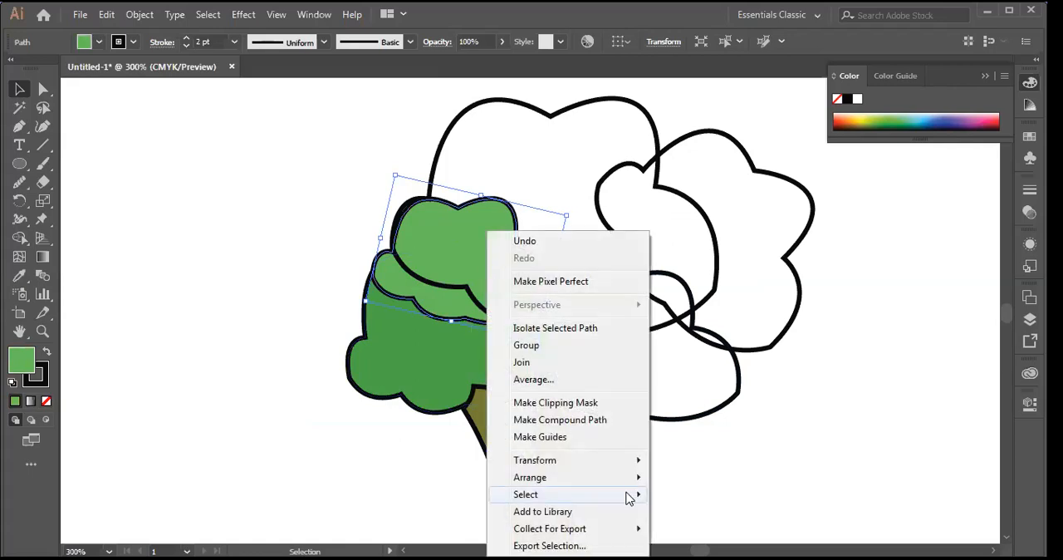
mouse_move(632, 471)
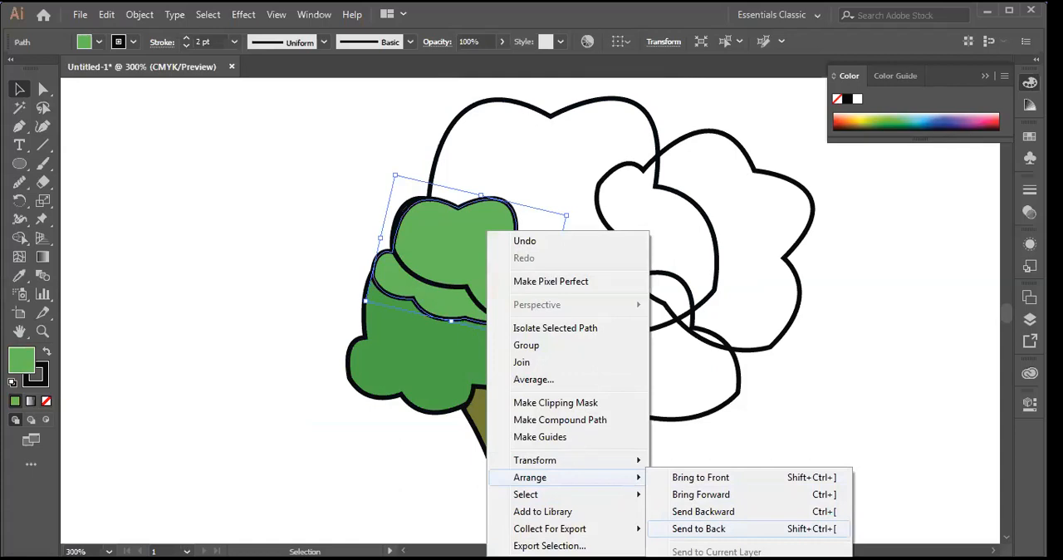
click(699, 528)
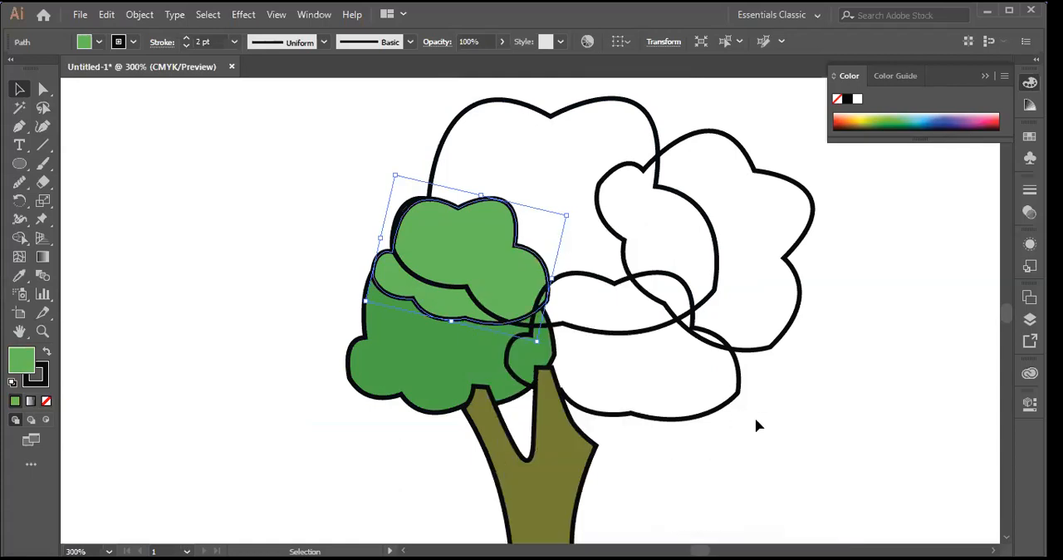
key(ctrl+shift+a)
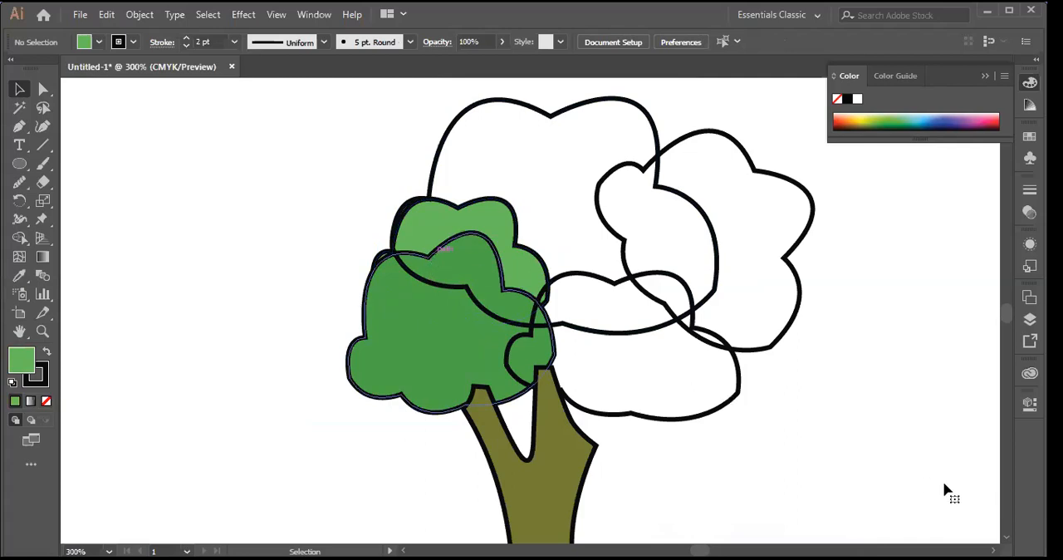
click(510, 265)
key(ctrl+shift+a)
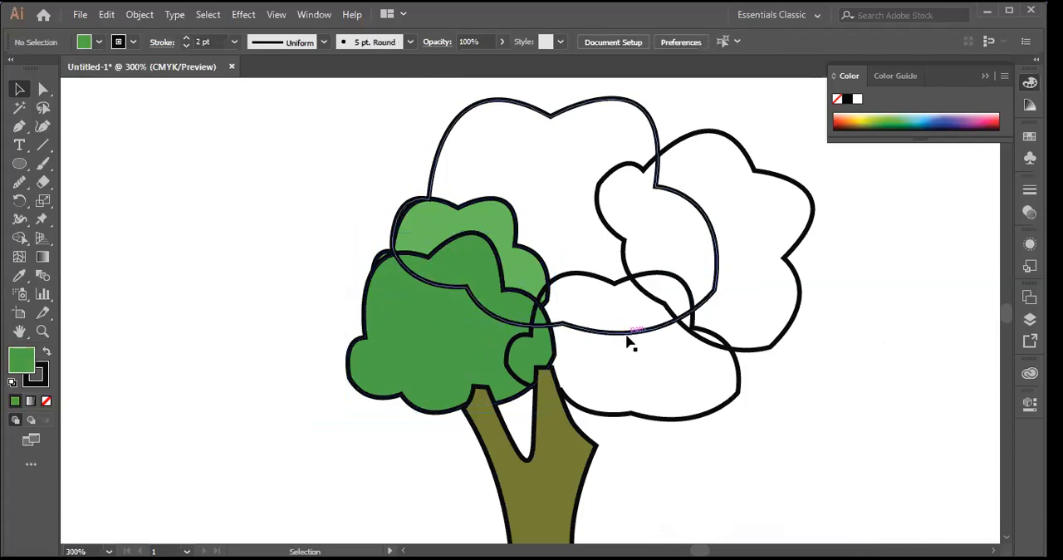
Step: Fill the large crown foliage shape with bright green 0AED2A and deselect it
click(629, 334)
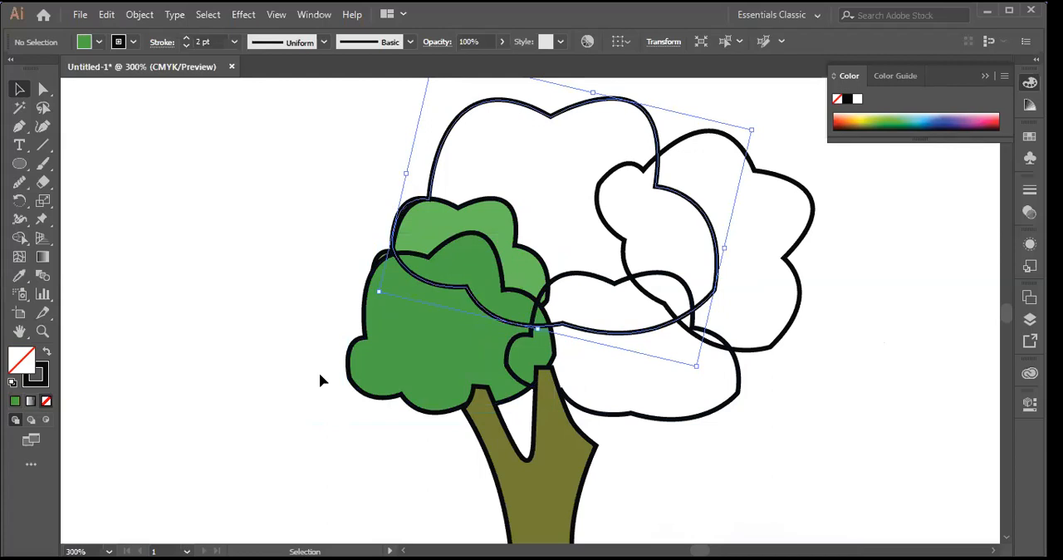
double_click(22, 359)
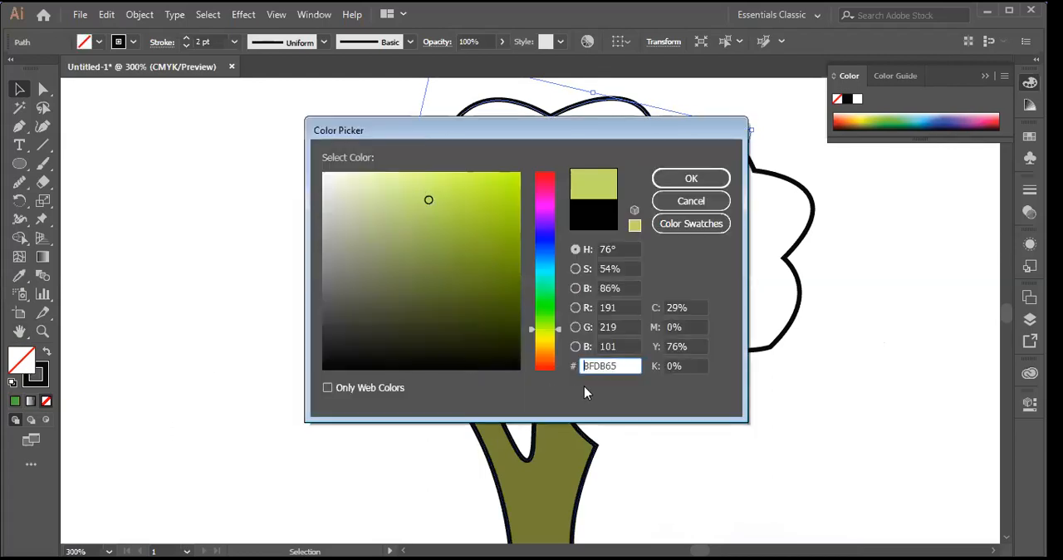
drag(559, 326, 567, 301)
click(511, 186)
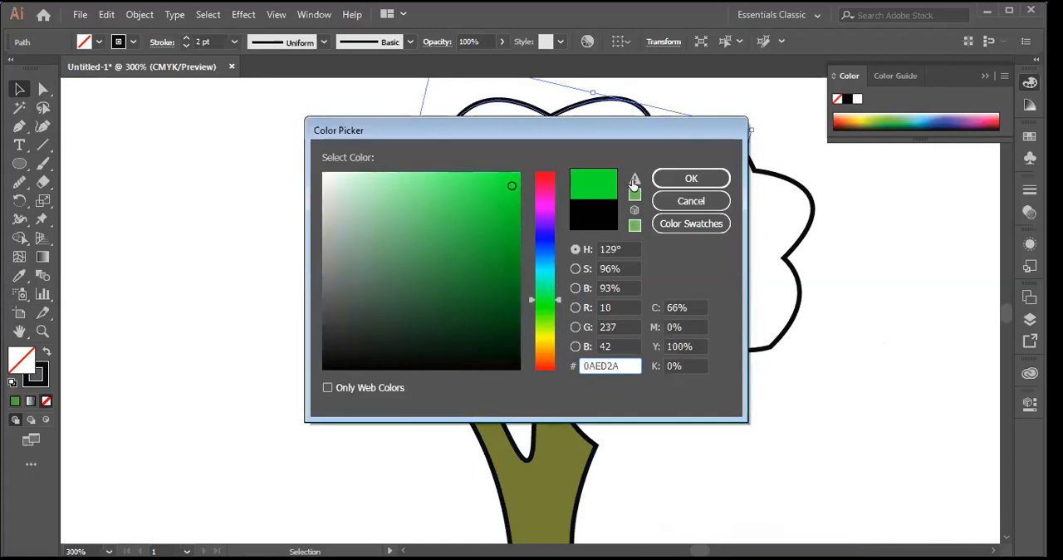
click(690, 180)
key(ctrl+shift+a)
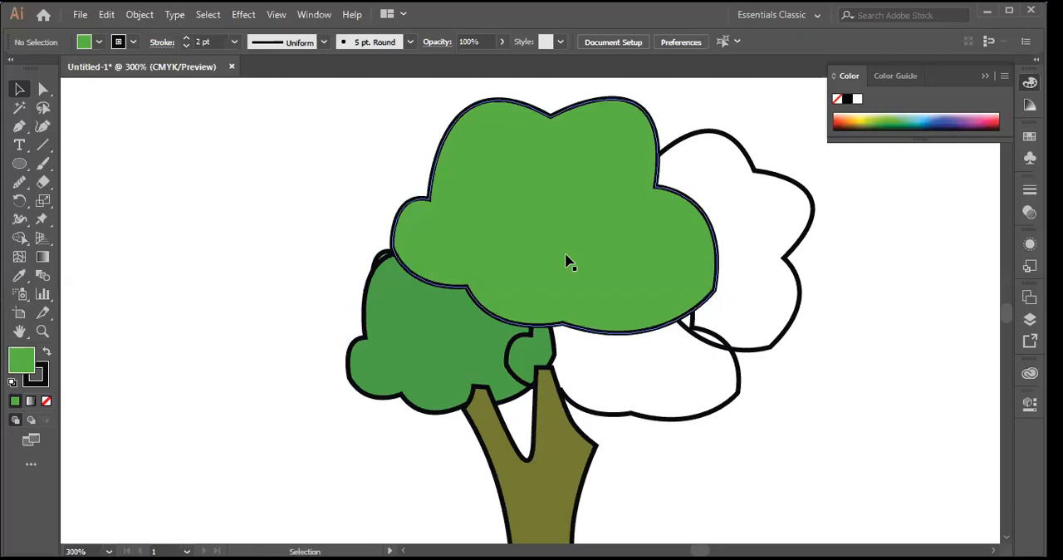
Step: Fill the unfilled right-hand foliage shape by sampling the large crown shape's green with the Eyedropper
click(814, 223)
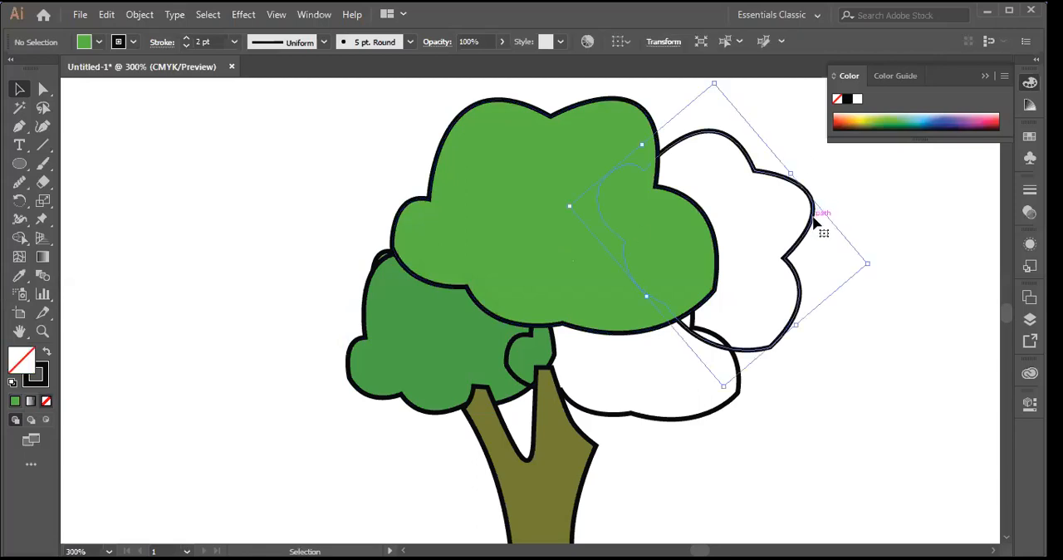
click(19, 276)
click(539, 190)
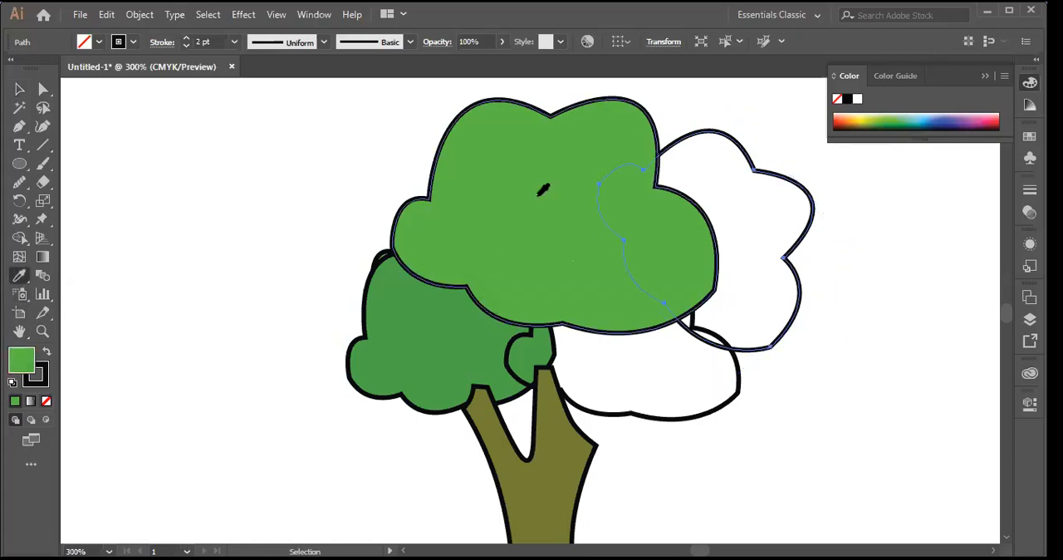
click(490, 289)
Step: Fill the unfilled lower-right foliage shape with the large crown shape's green using the Eyedropper
click(21, 90)
click(676, 420)
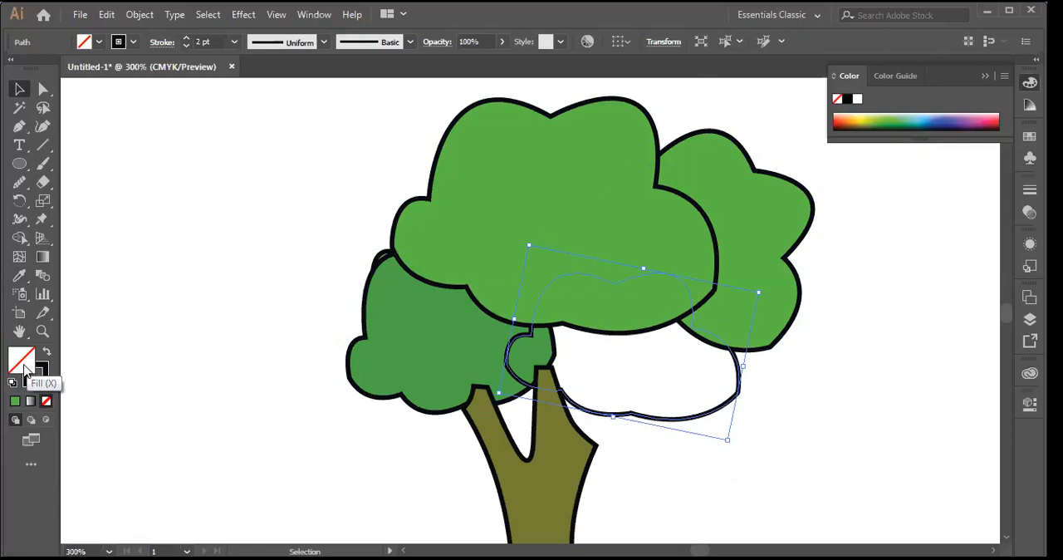
click(19, 275)
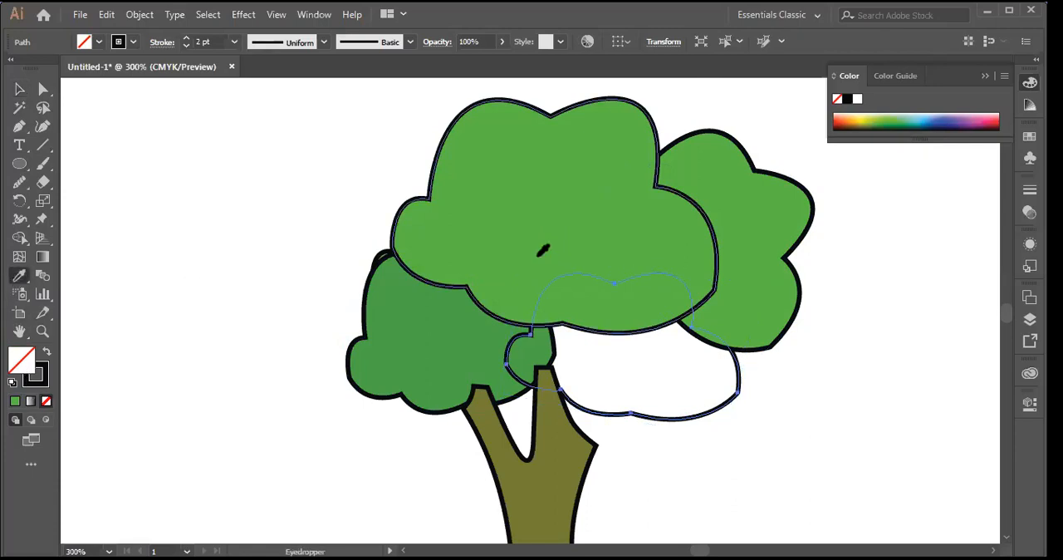
click(548, 239)
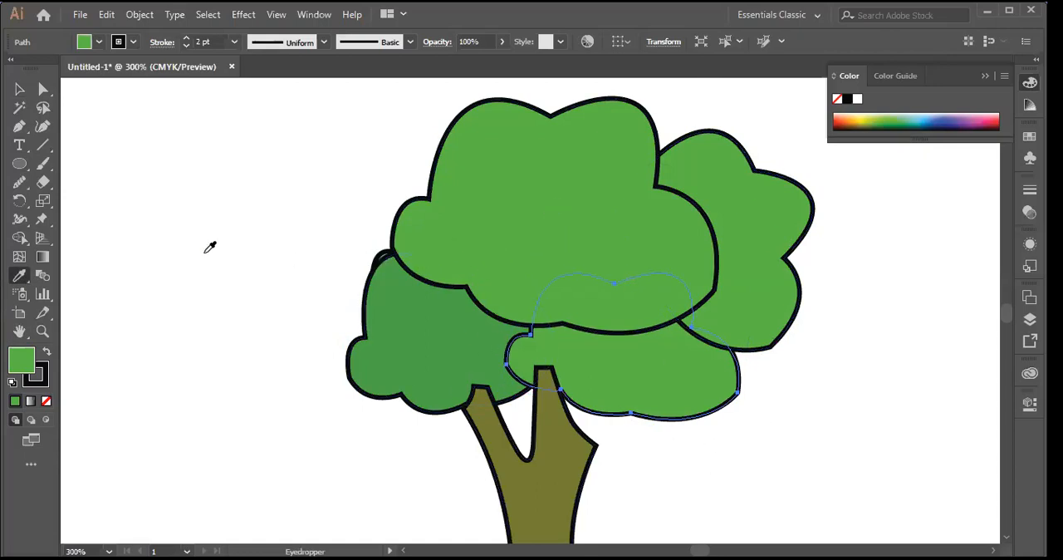
Step: Nudge the small light-green foliage shape to the right until it is tucked behind the crown, and deselect it
key(v)
click(381, 260)
key(Right)
key(Right)
key(Right)
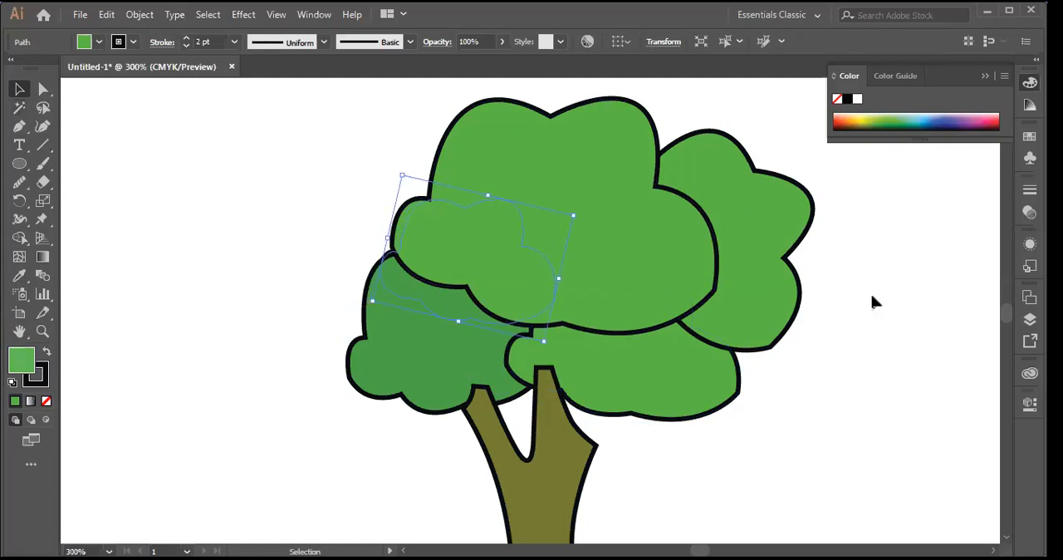
click(183, 304)
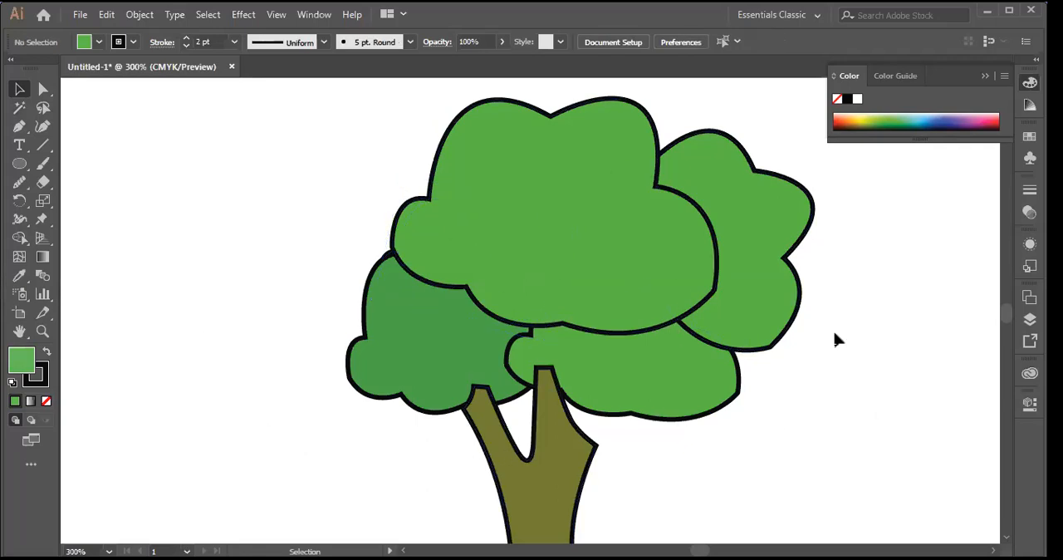
Step: Nudge the lower-right foliage shape slightly downward below the crown
scroll(838, 335, down, 1)
scroll(838, 334, up, 2)
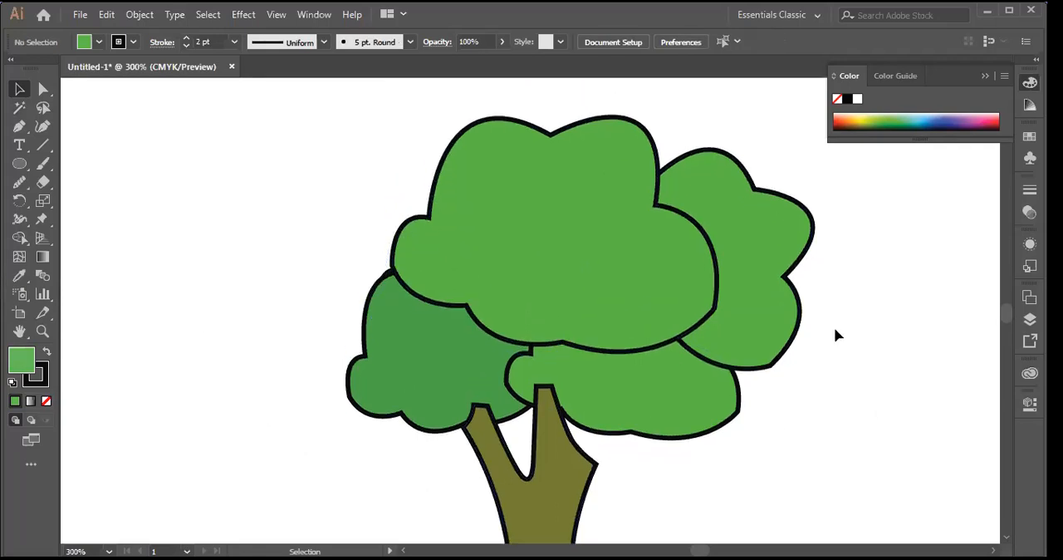
scroll(837, 335, down, 10)
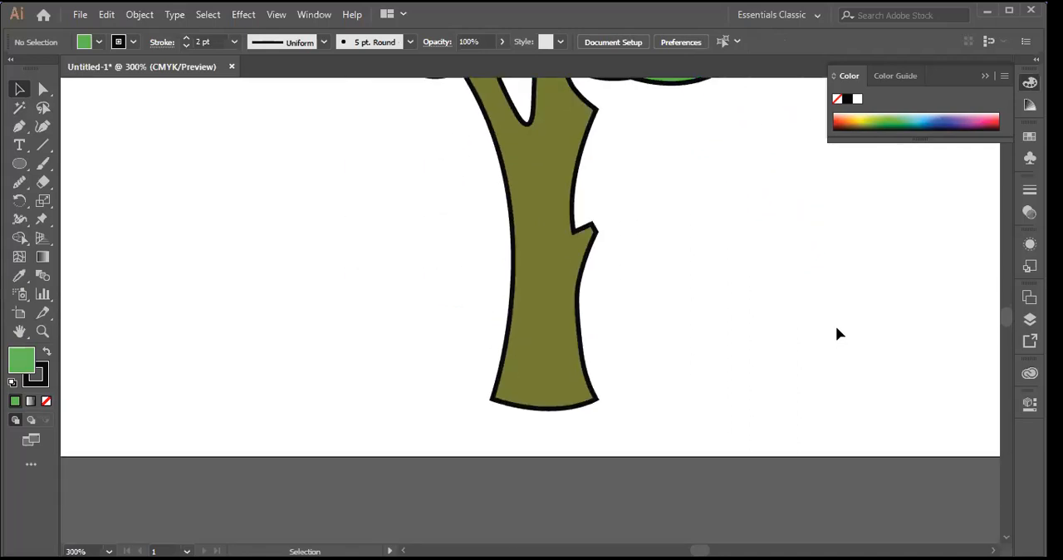
scroll(838, 333, up, 5)
scroll(837, 334, up, 12)
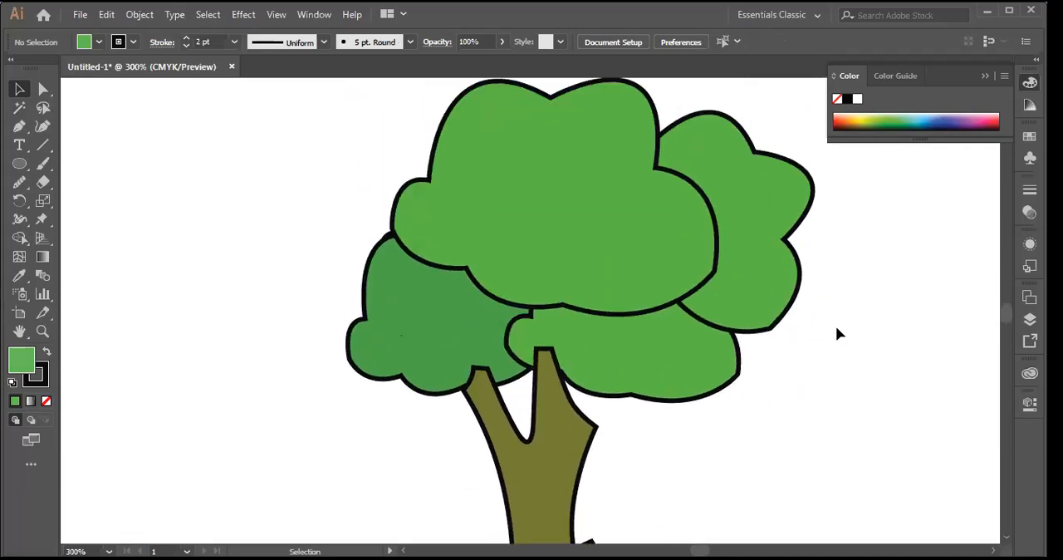
click(706, 454)
key(Down)
key(Down)
key(Down)
key(Down)
key(Down)
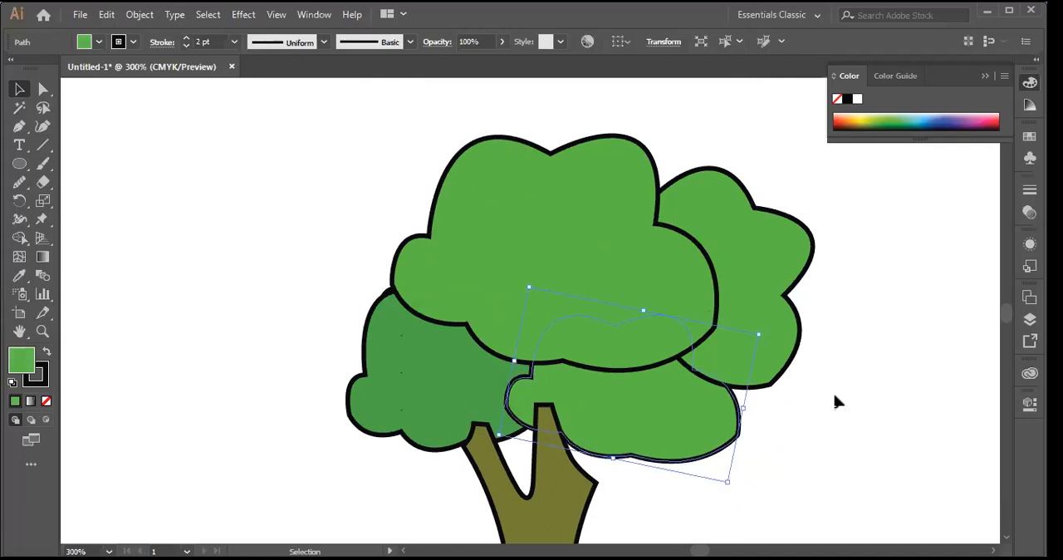
key(Down)
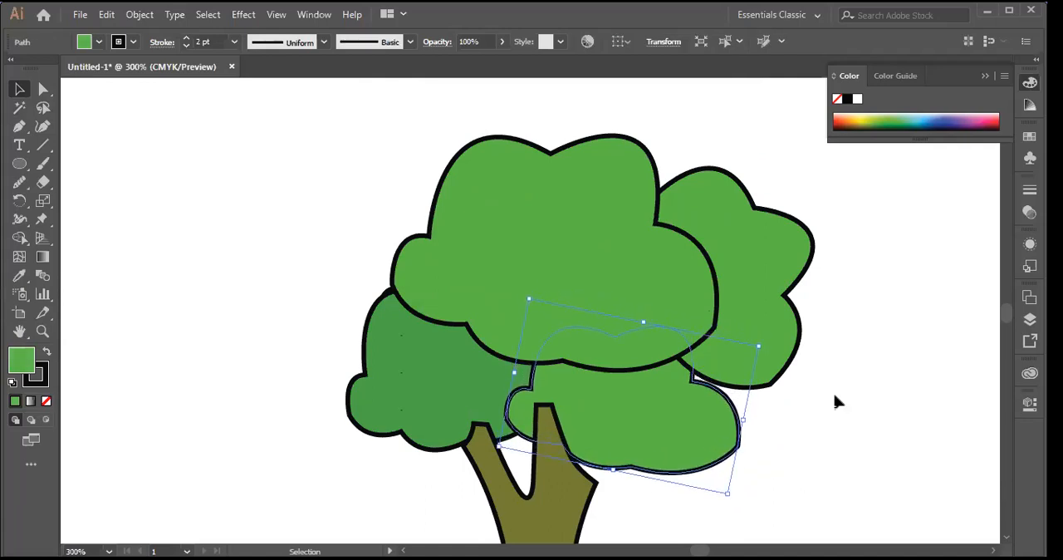
Step: Try to widen the large crown foliage shape leftward to about 175 by 106 pt, and undo the scaling
click(487, 256)
drag(407, 210, 330, 190)
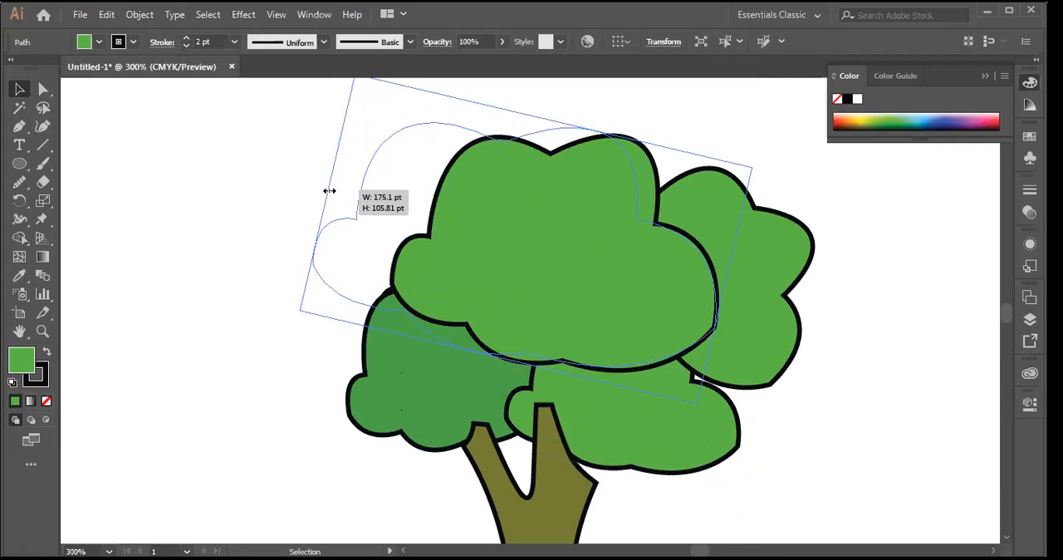
drag(330, 190, 330, 190)
key(ctrl+z)
Step: Send the large crown foliage shape to the back, behind the other foliage, and clear the selection
click(918, 387)
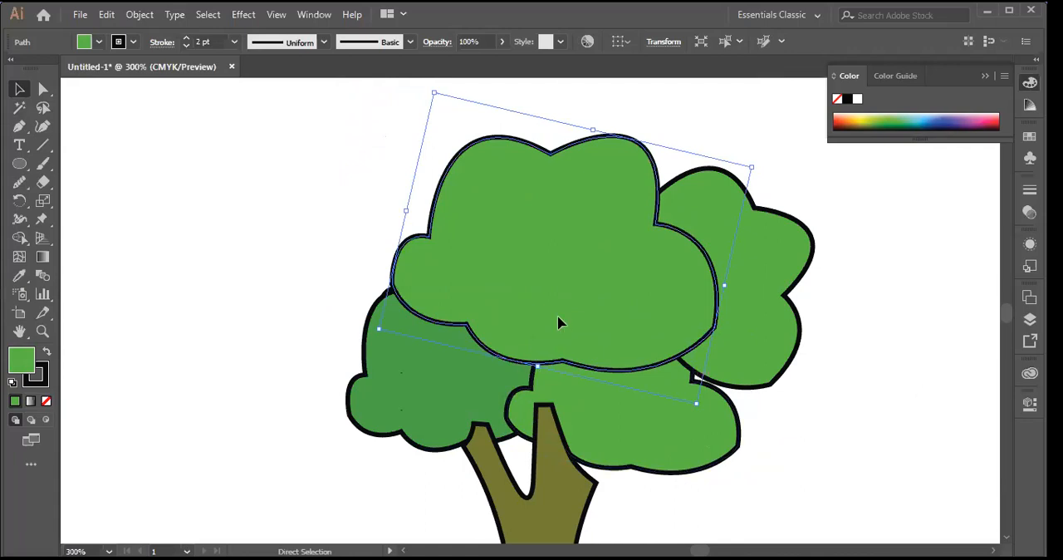
click(548, 291)
right_click(545, 287)
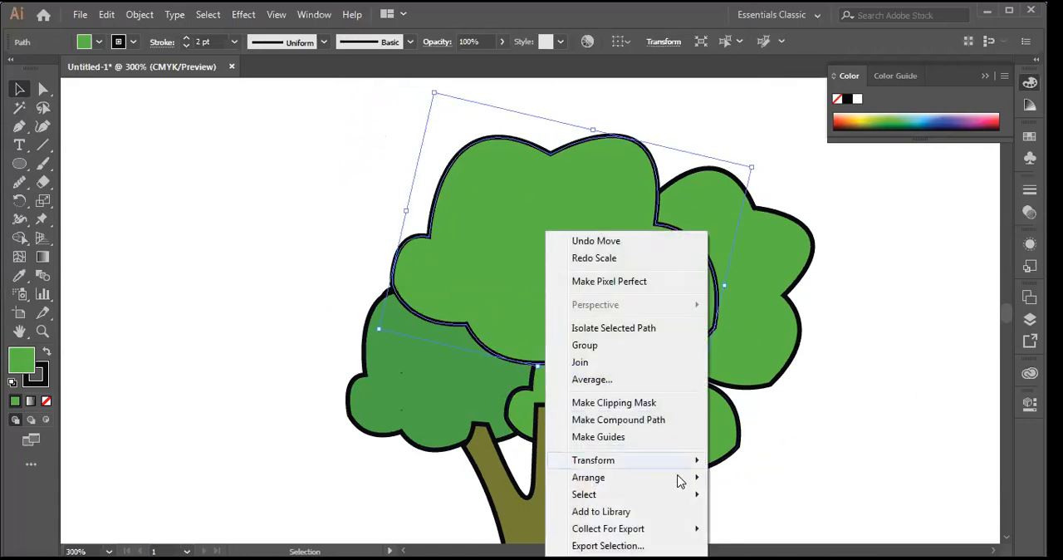
mouse_move(687, 480)
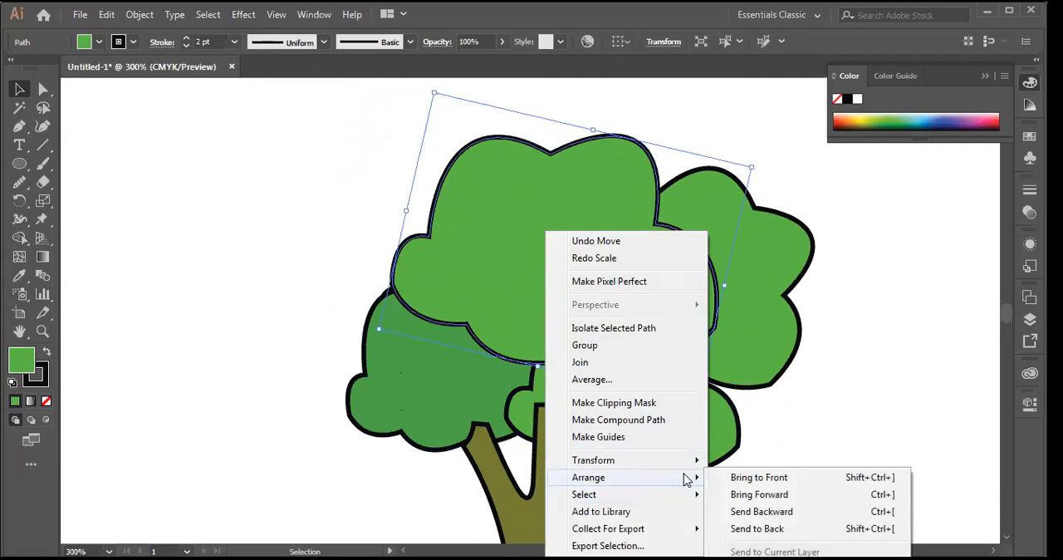
click(752, 527)
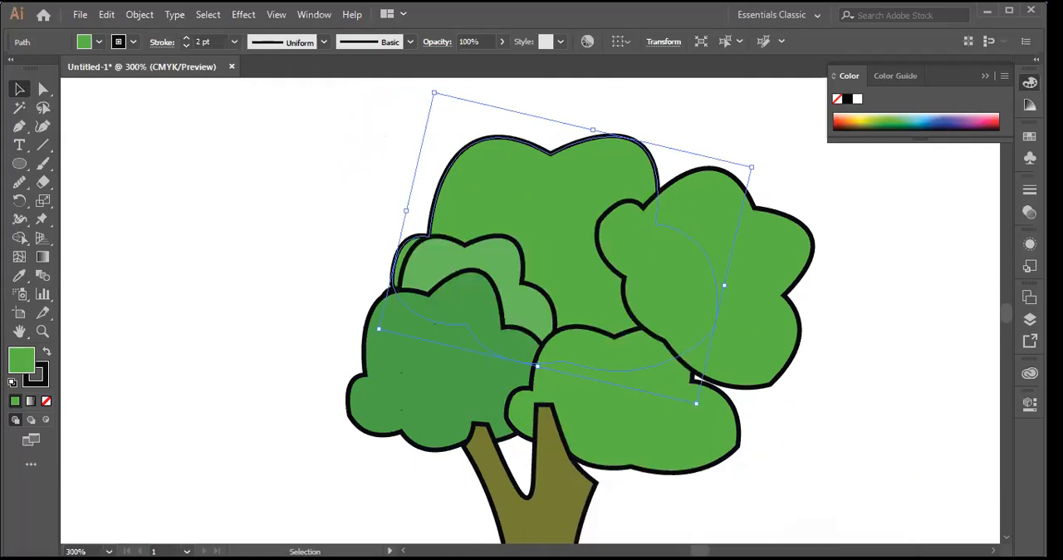
click(852, 413)
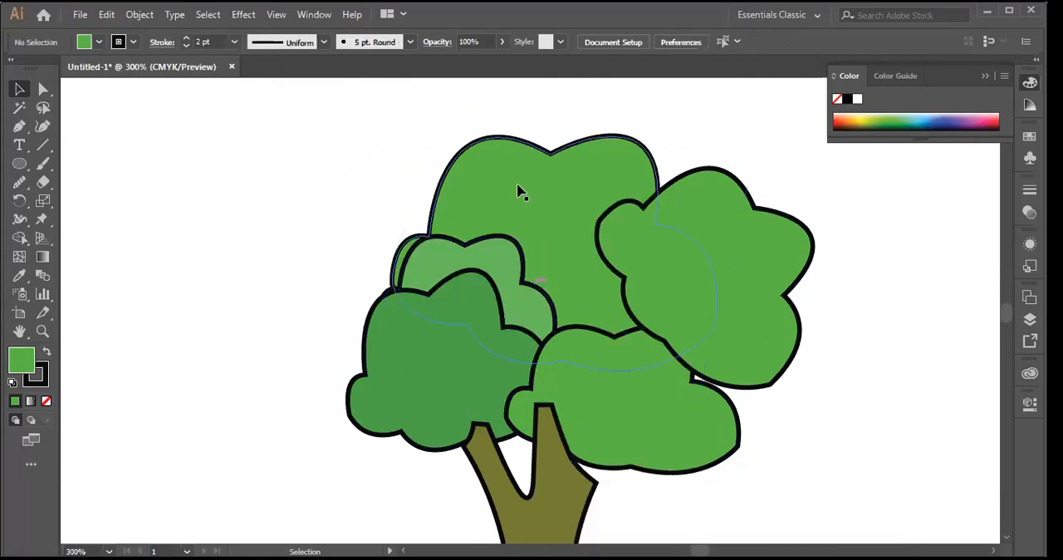
Step: Widen the large crown shape toward the left, enlarge it toward the upper right, and deselect it
click(433, 229)
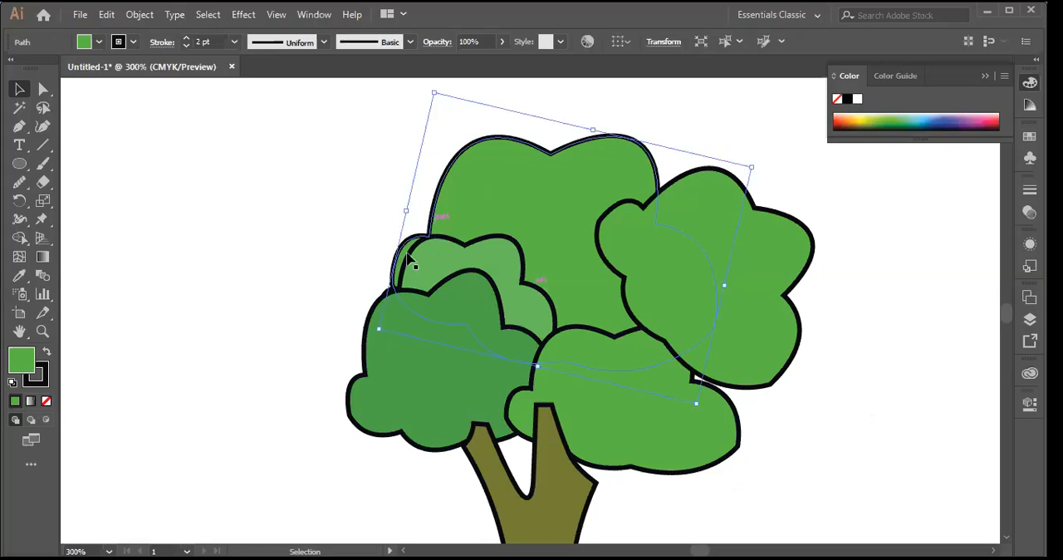
drag(405, 211, 316, 225)
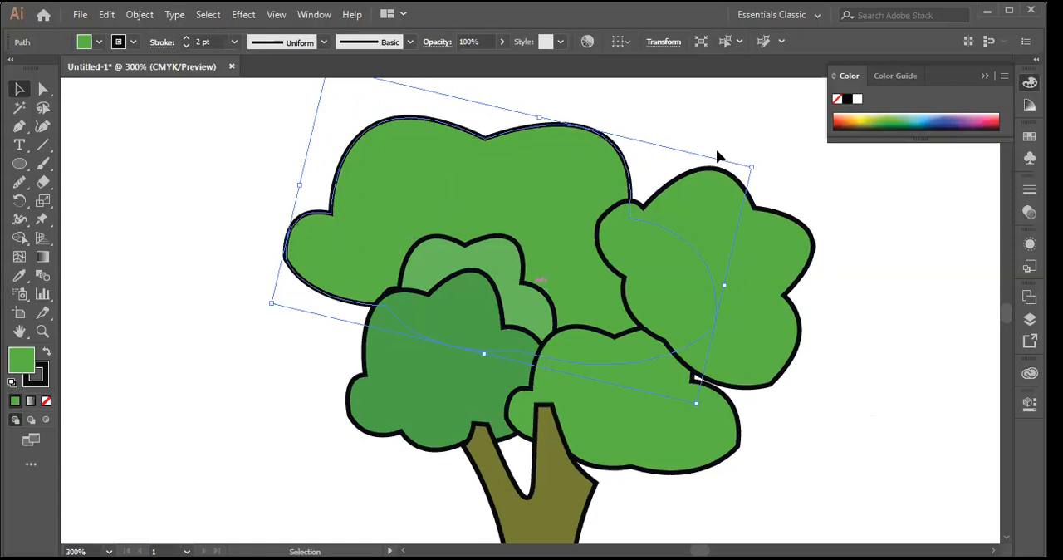
drag(754, 166, 831, 129)
key(ctrl+shift+a)
Step: Widen the dark-green lower-left foliage shape to the left and slightly enlarge the lower-right foliage shape downward
click(371, 378)
drag(346, 359, 273, 339)
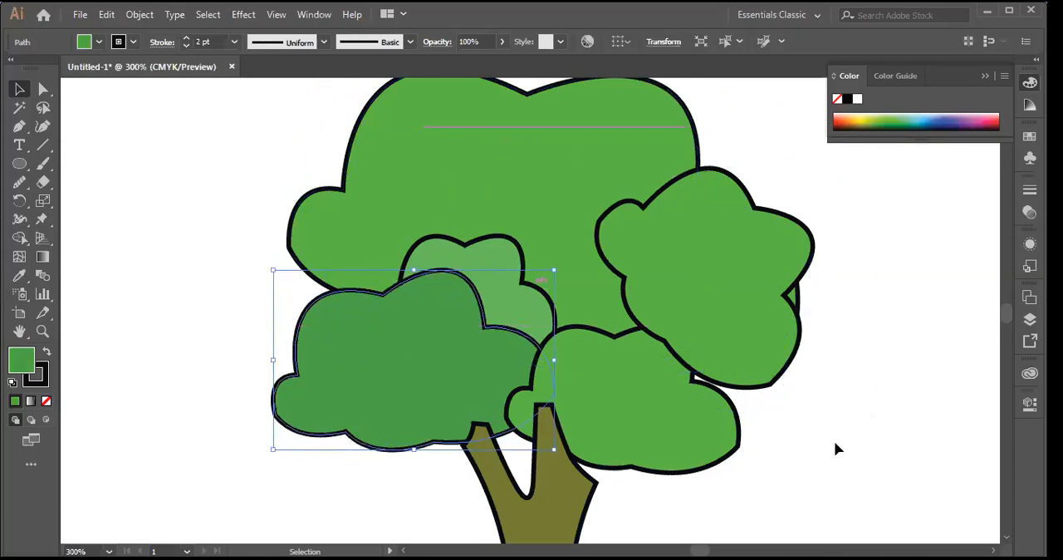
click(611, 393)
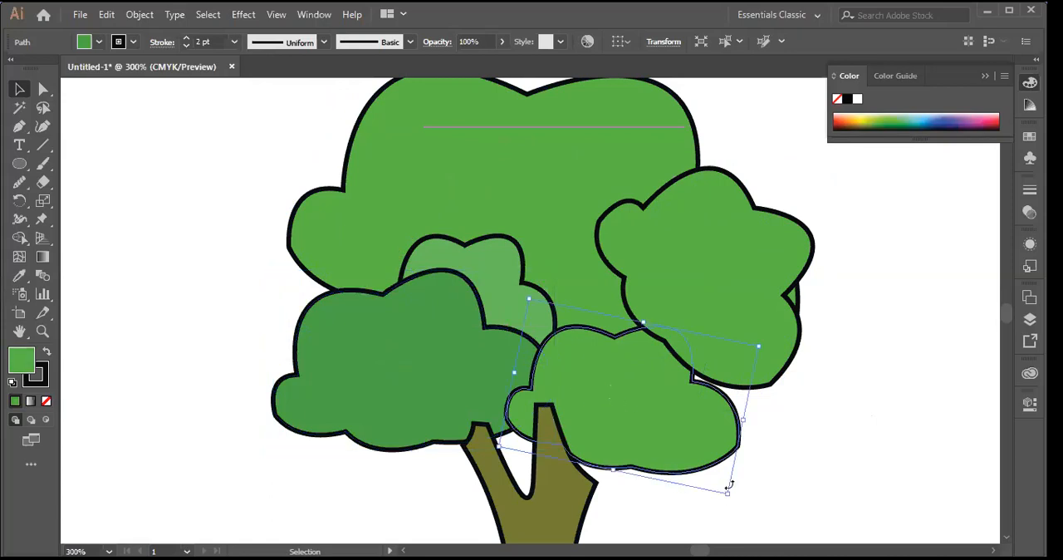
drag(729, 492, 742, 524)
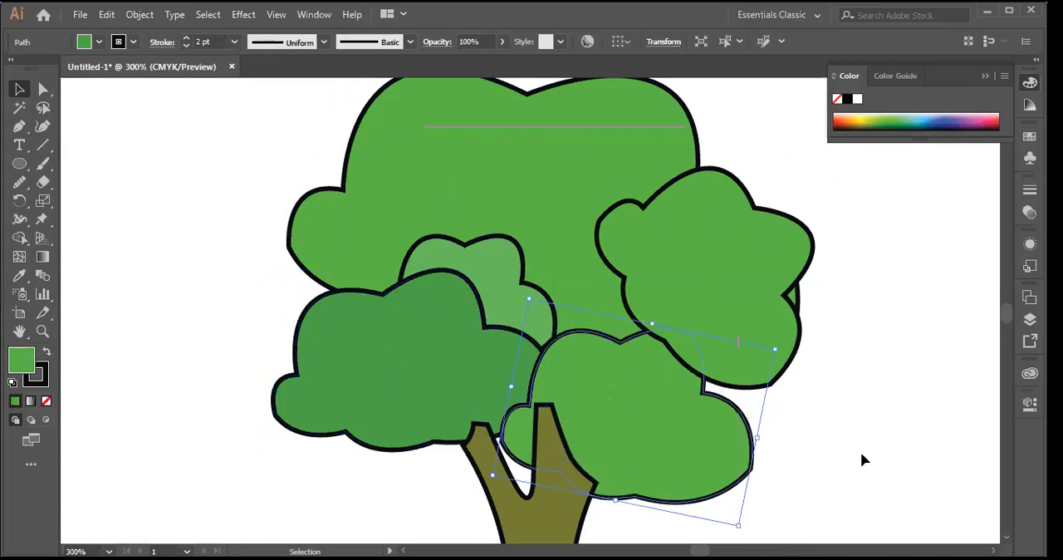
Step: Enlarge the right-hand foliage shape outward to the right
scroll(861, 458, down, 1)
click(720, 301)
drag(867, 284, 918, 273)
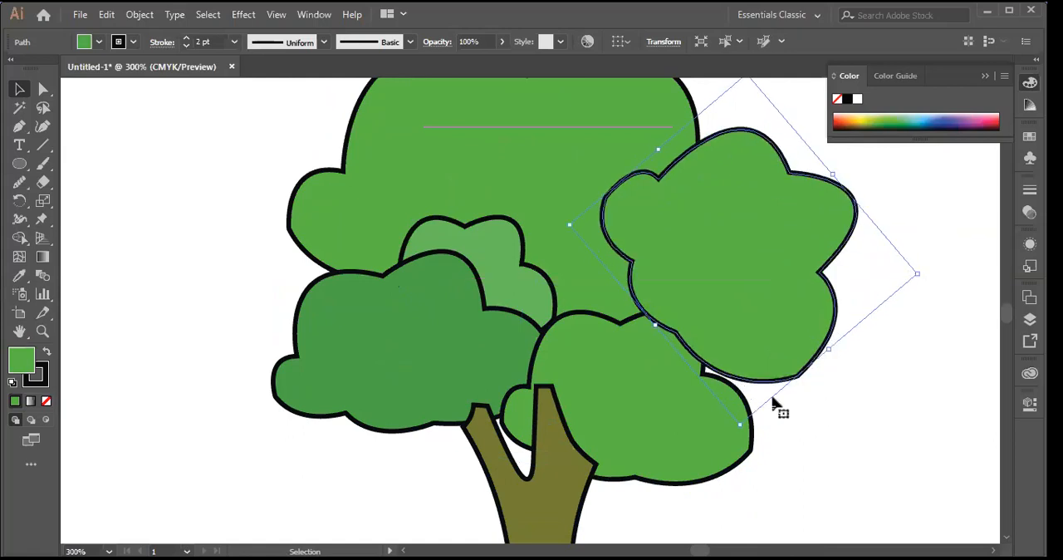
Step: Enlarge the dark-green lower-left foliage shape slightly outward to the lower left, and deselect it
scroll(850, 360, up, 3)
key(ctrl)
key(ctrl+minus)
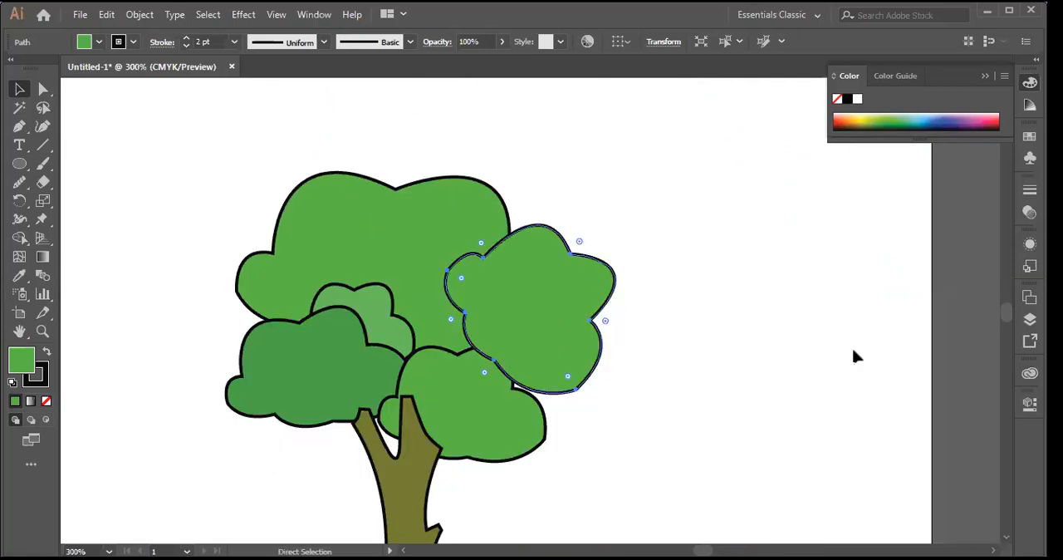
key(ctrl+minus)
key(ctrl+minus)
scroll(733, 387, down, 1)
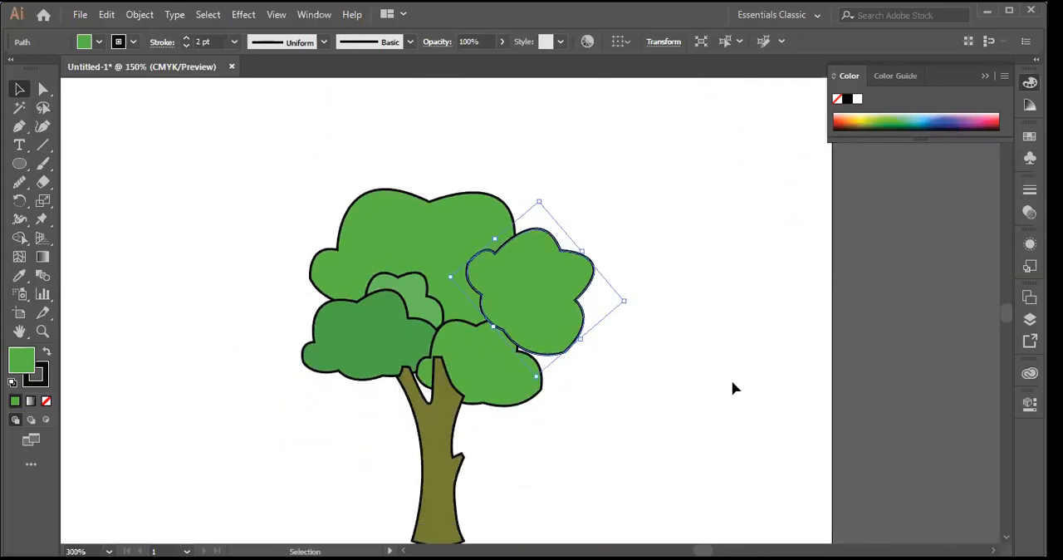
scroll(732, 388, down, 2)
click(490, 469)
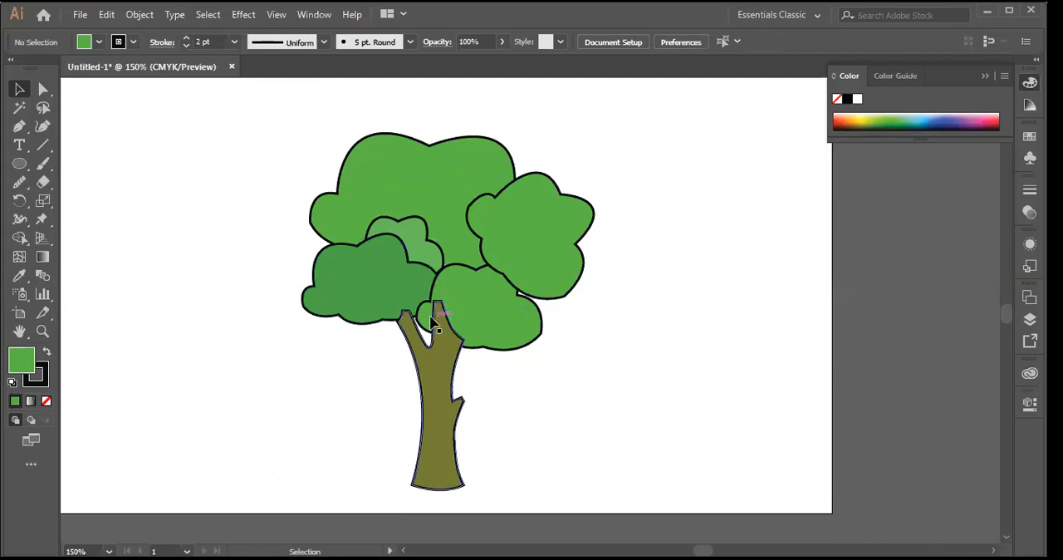
click(324, 315)
drag(302, 324, 289, 335)
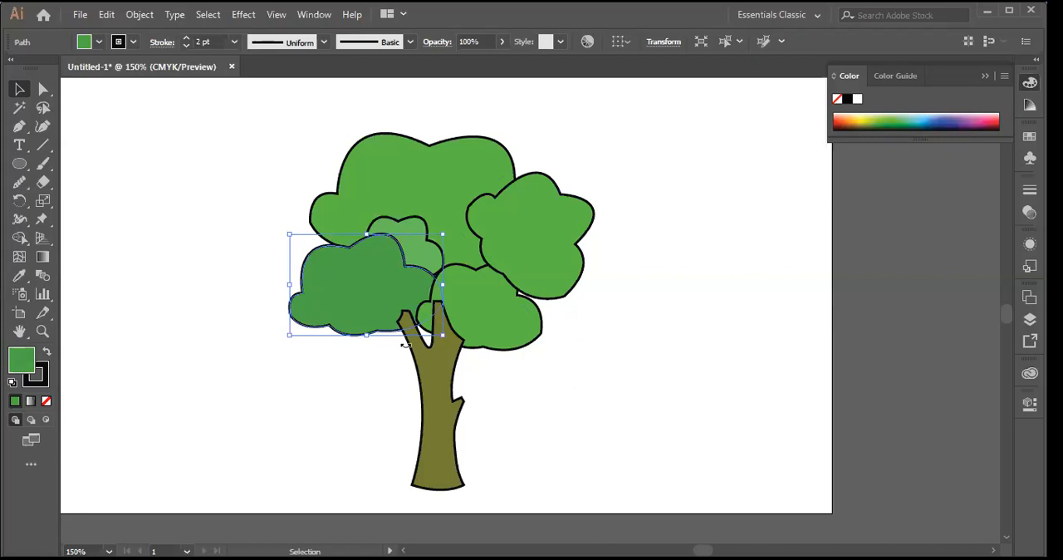
click(255, 332)
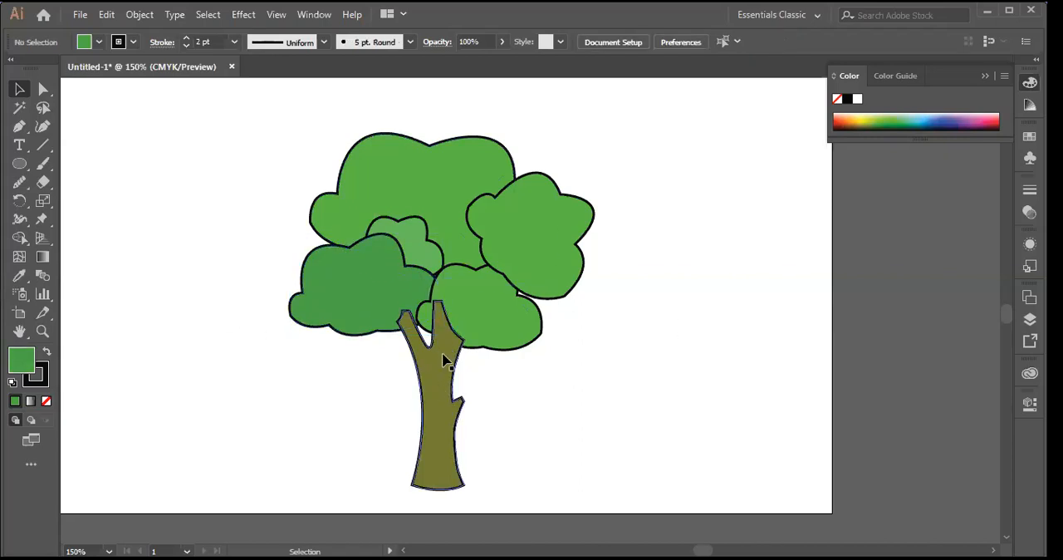
Step: Send the olive trunk to the back, behind all the foliage shapes, and clear the selection
click(446, 361)
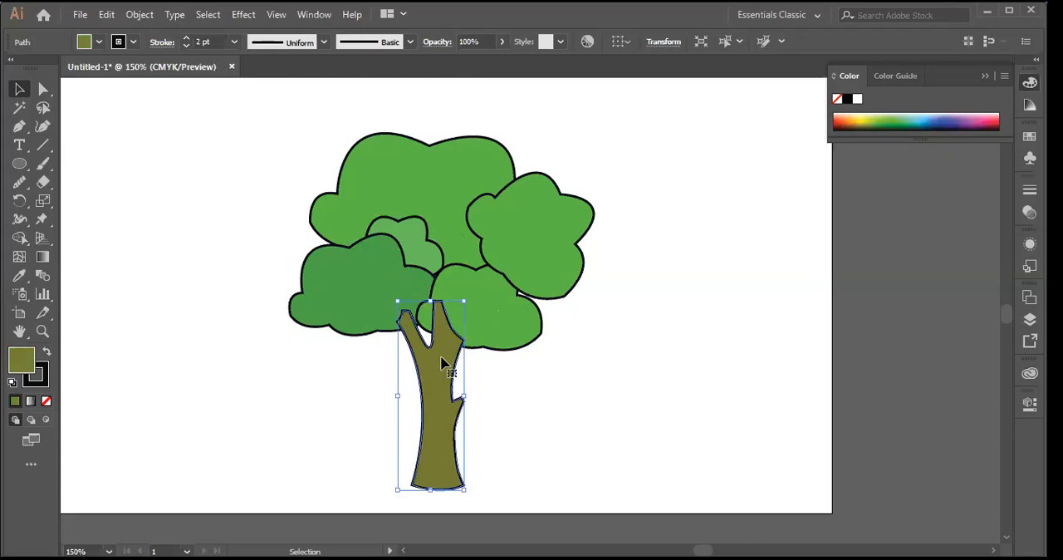
right_click(444, 363)
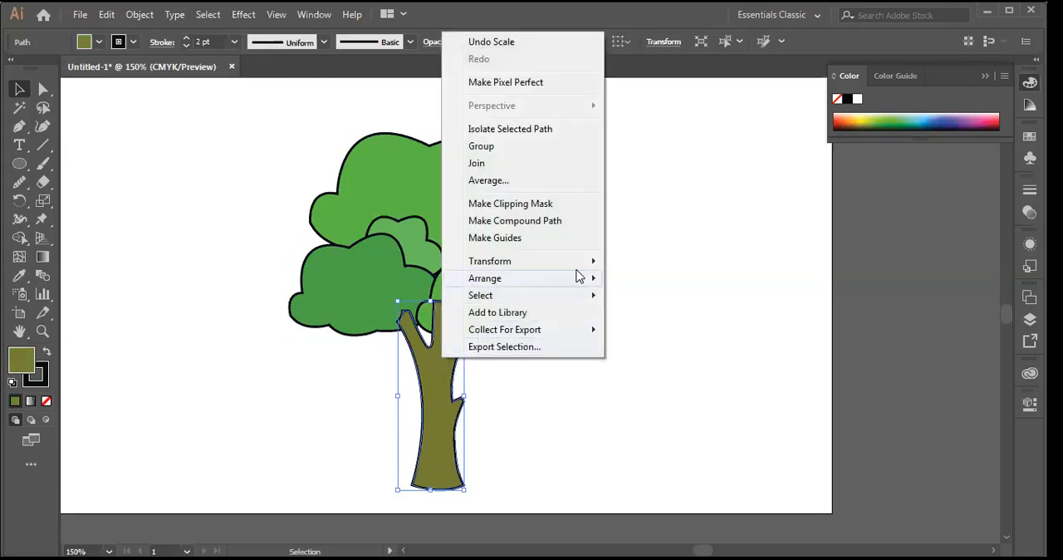
mouse_move(579, 276)
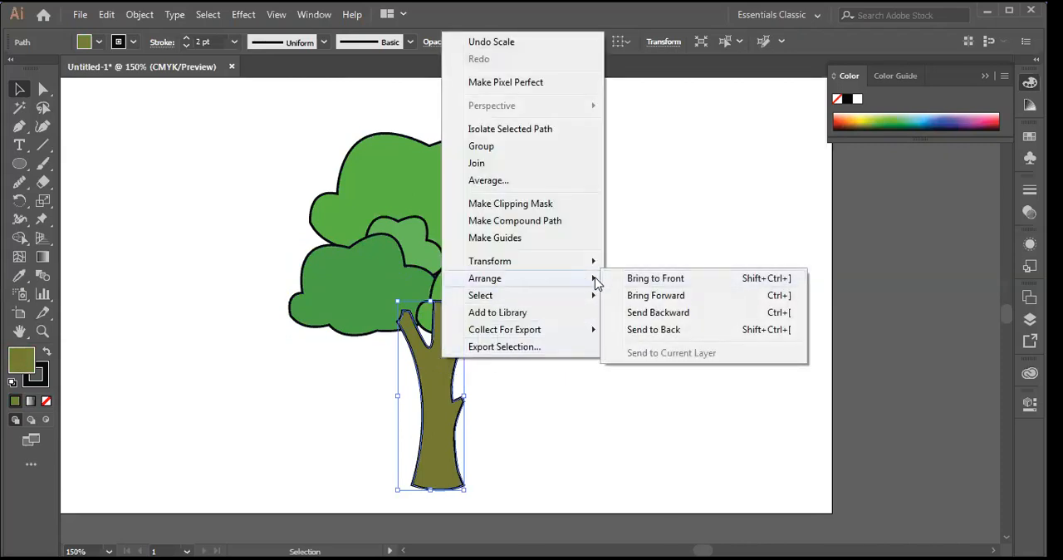
click(653, 333)
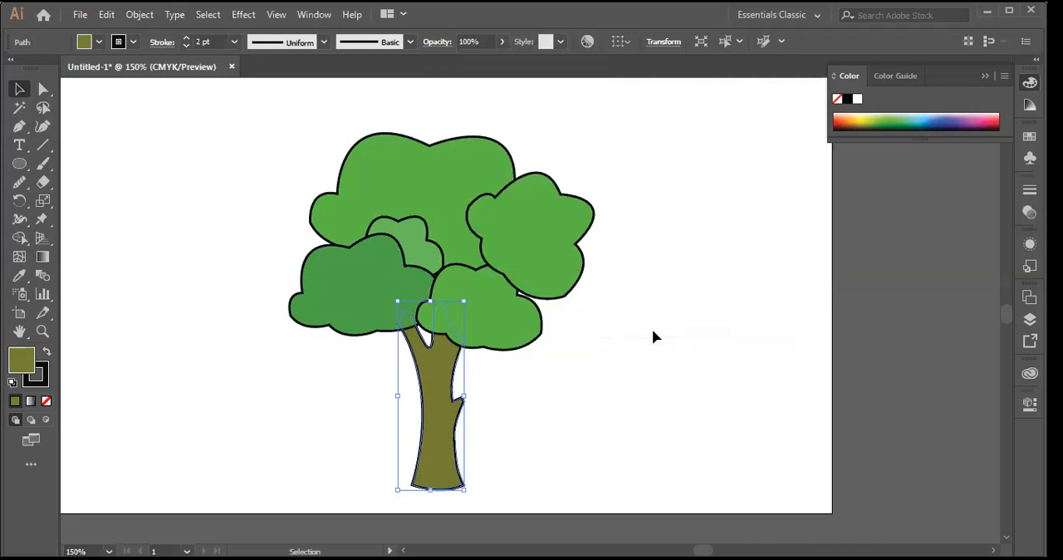
click(615, 371)
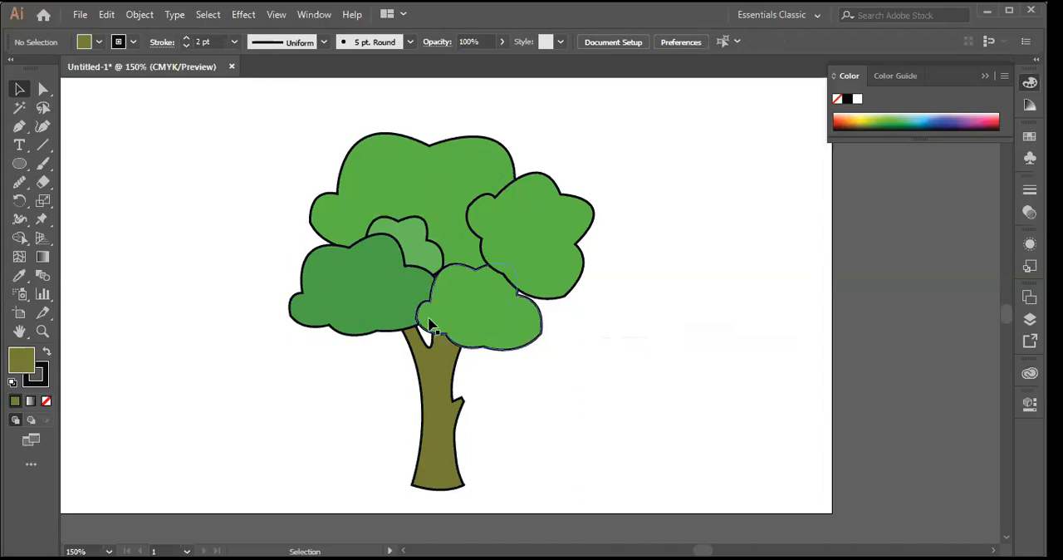
Step: Remove the stroke from all the tree's shapes, trunk and foliage together, and deselect them
drag(256, 127, 644, 465)
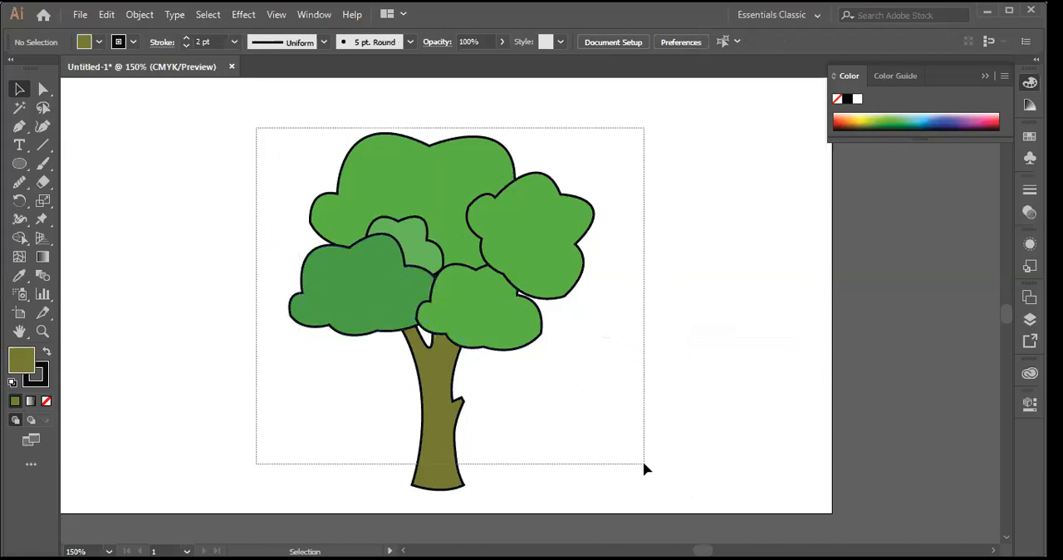
drag(742, 439, 742, 439)
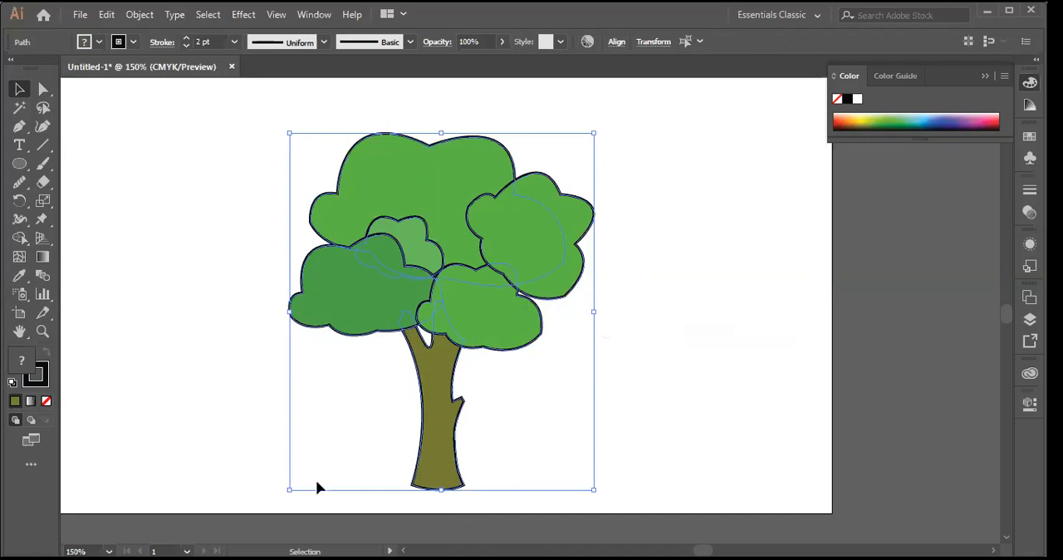
click(40, 375)
click(45, 402)
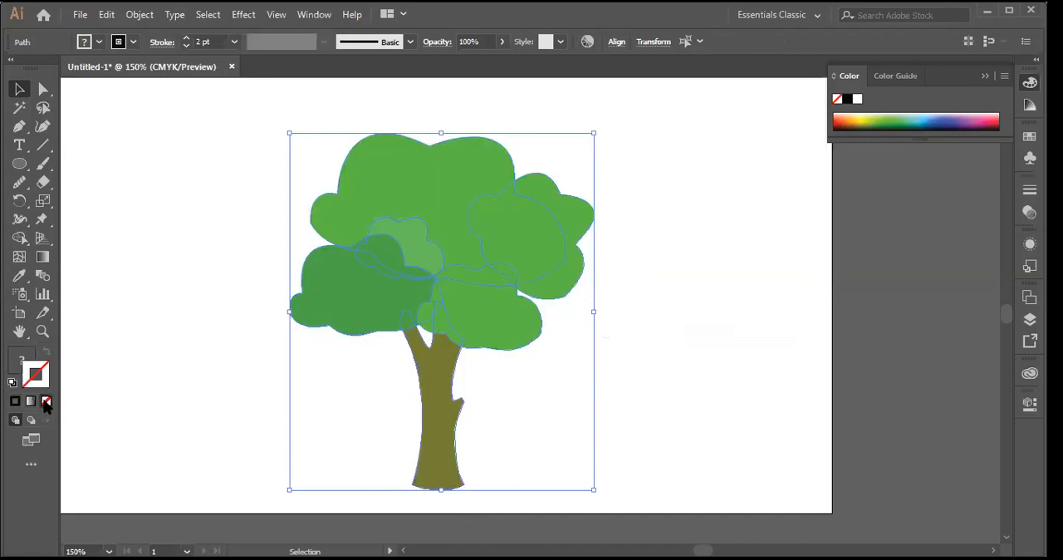
click(166, 241)
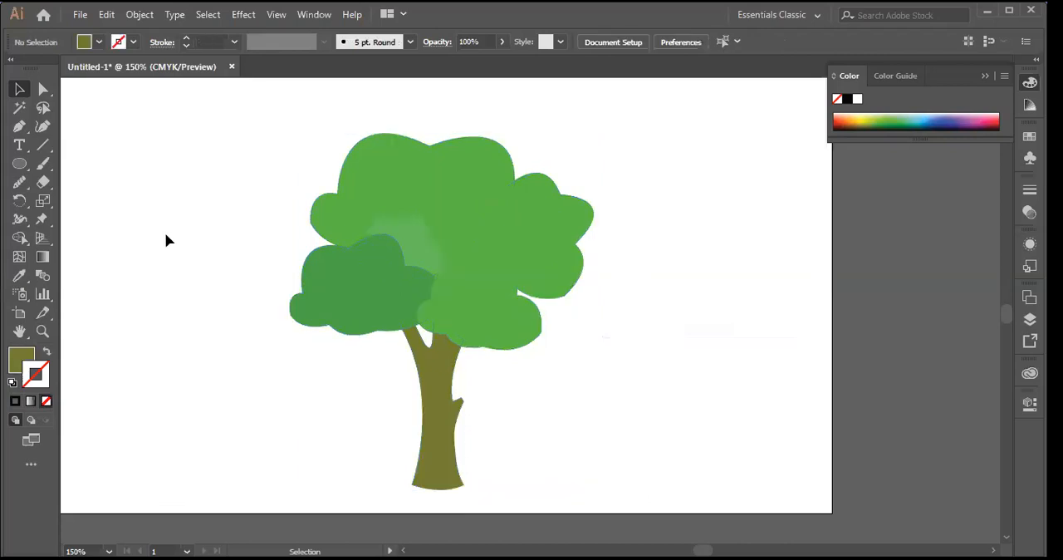
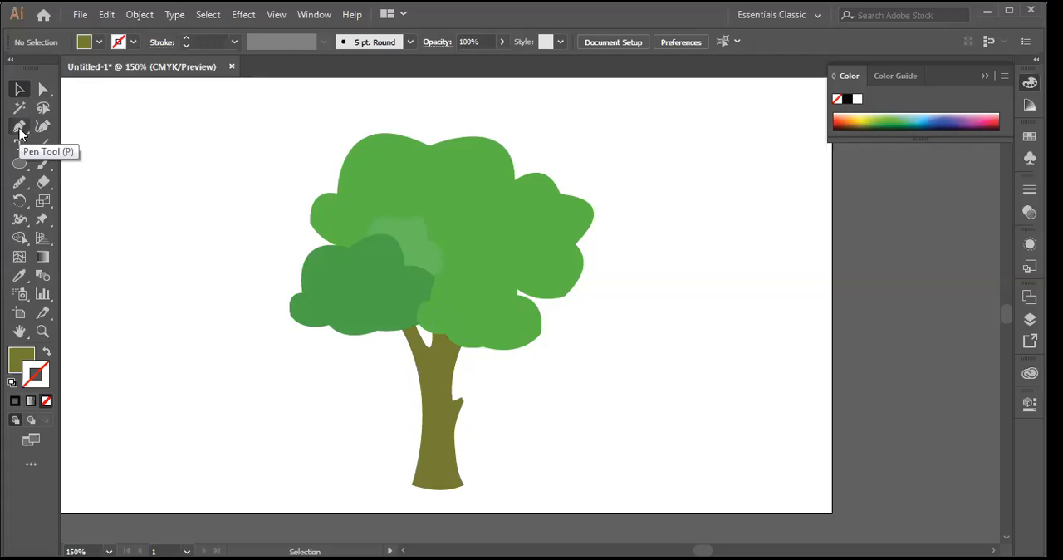
click(20, 129)
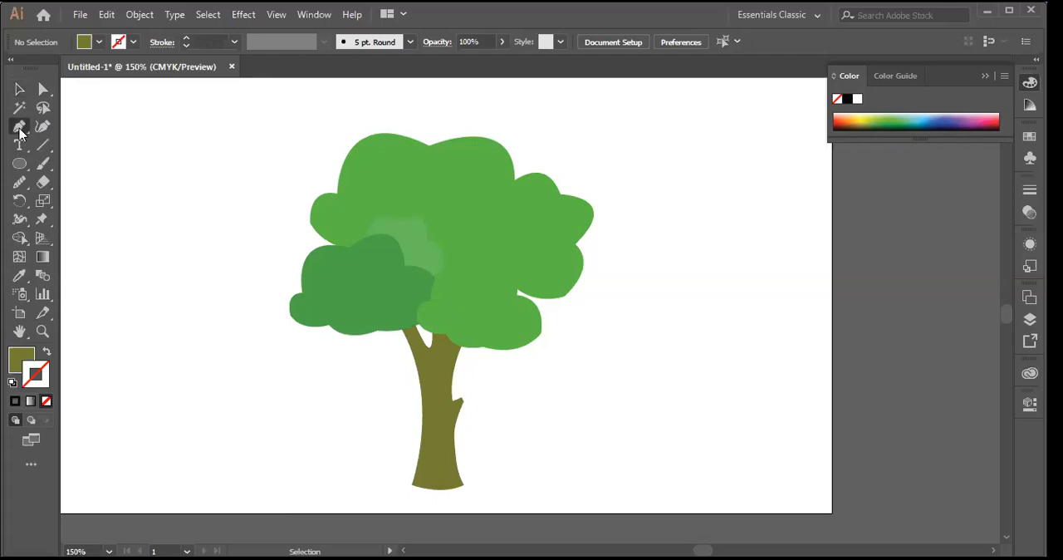
click(173, 220)
drag(246, 167, 240, 265)
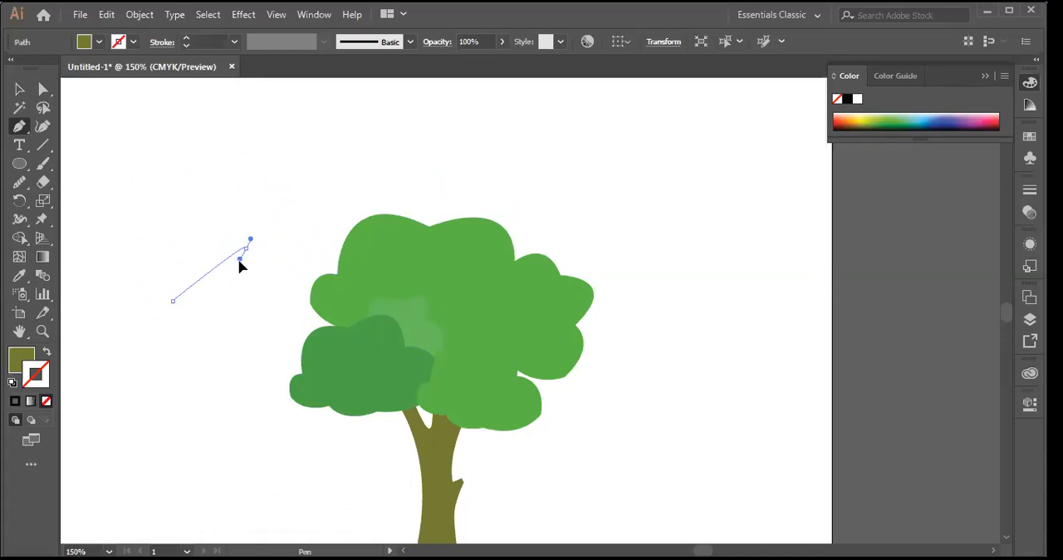
drag(314, 261, 264, 222)
drag(247, 259, 247, 256)
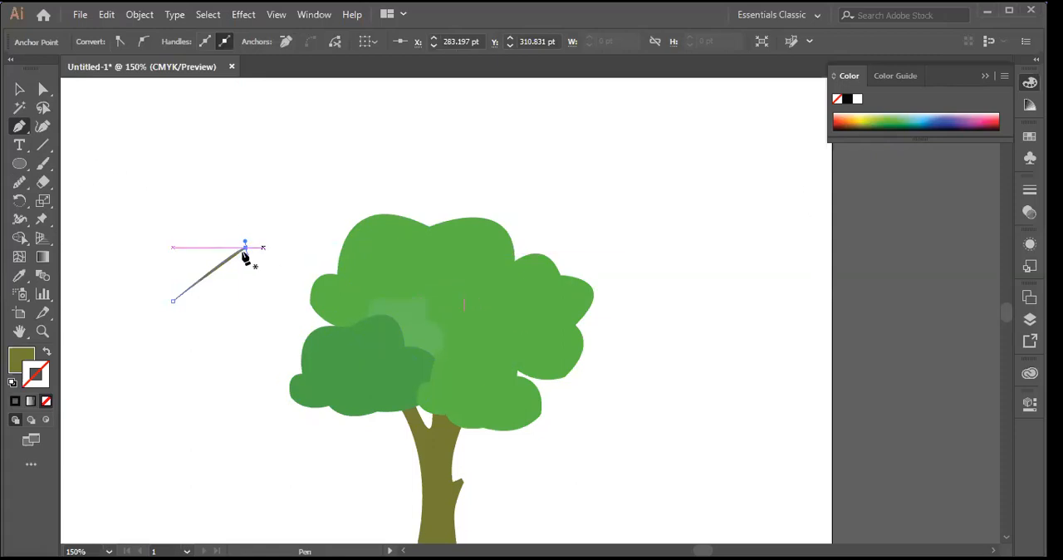
key(v)
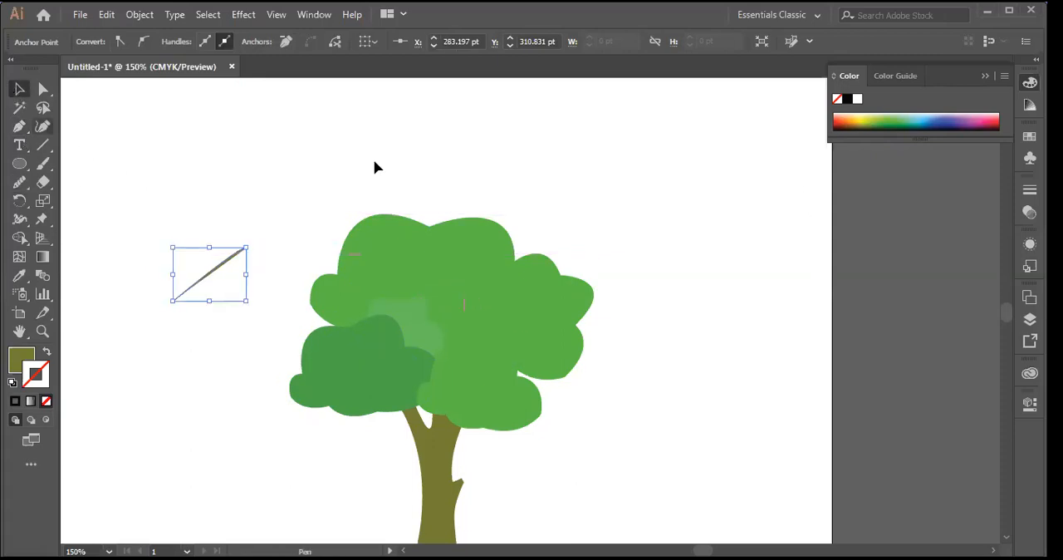
key(Delete)
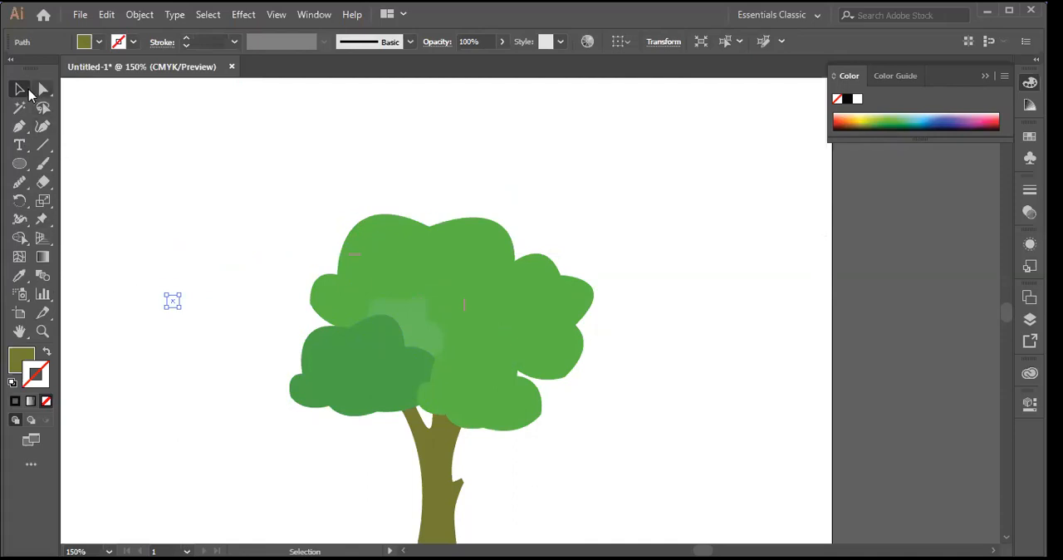
drag(153, 256, 220, 389)
key(Delete)
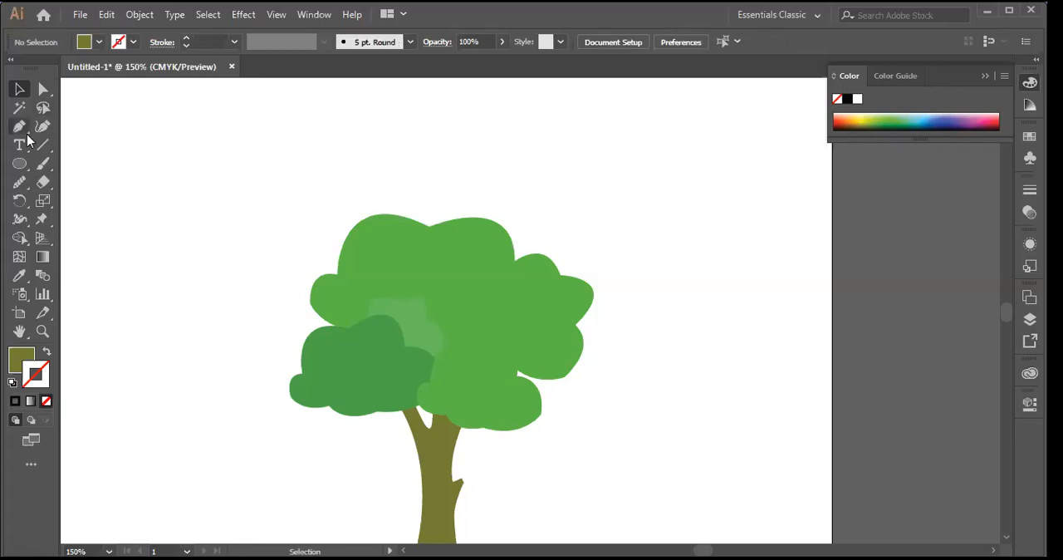
Step: Draw an olive-filled rectangle over the upper part of the tree's foliage
drag(23, 170, 83, 163)
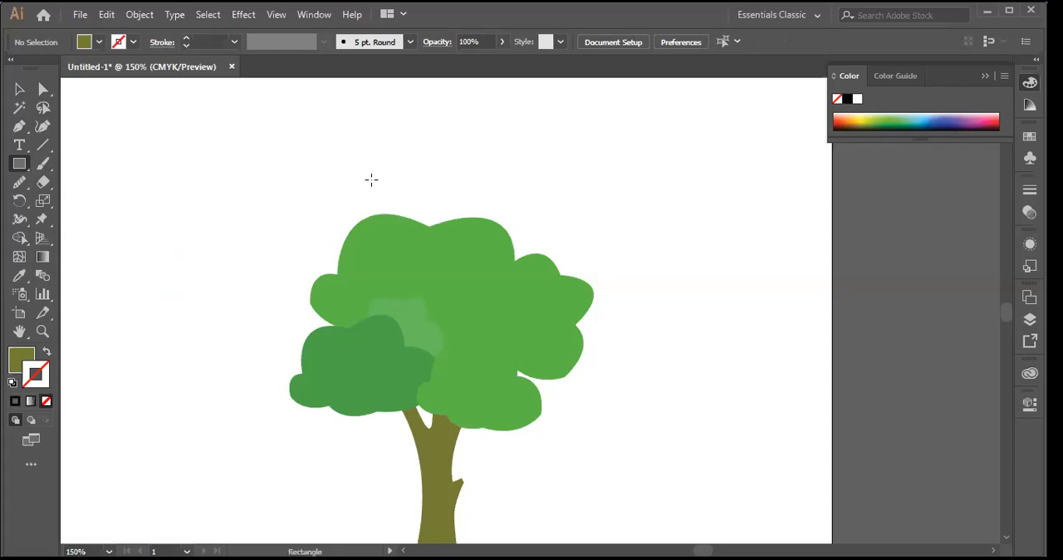
drag(309, 172, 613, 297)
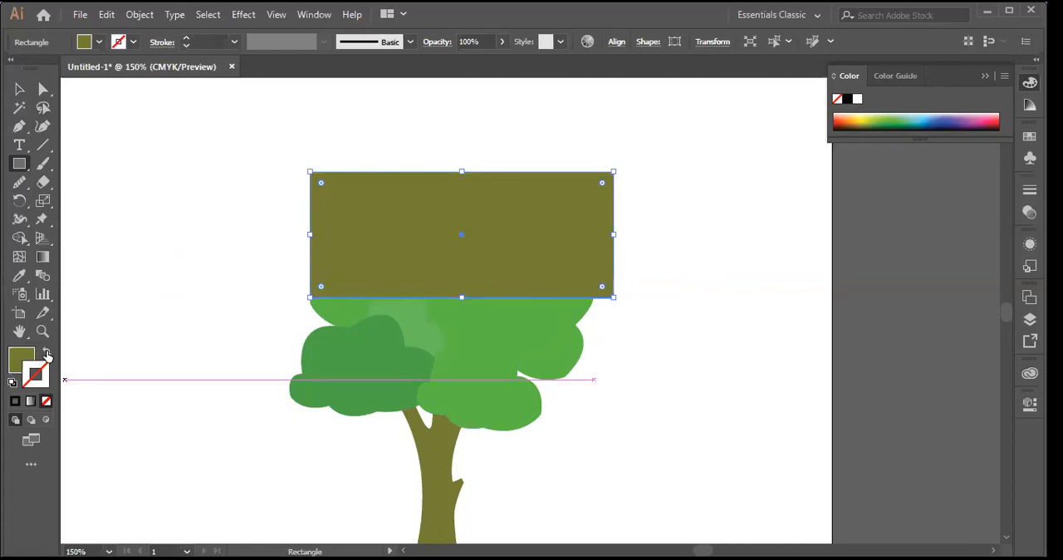
click(46, 353)
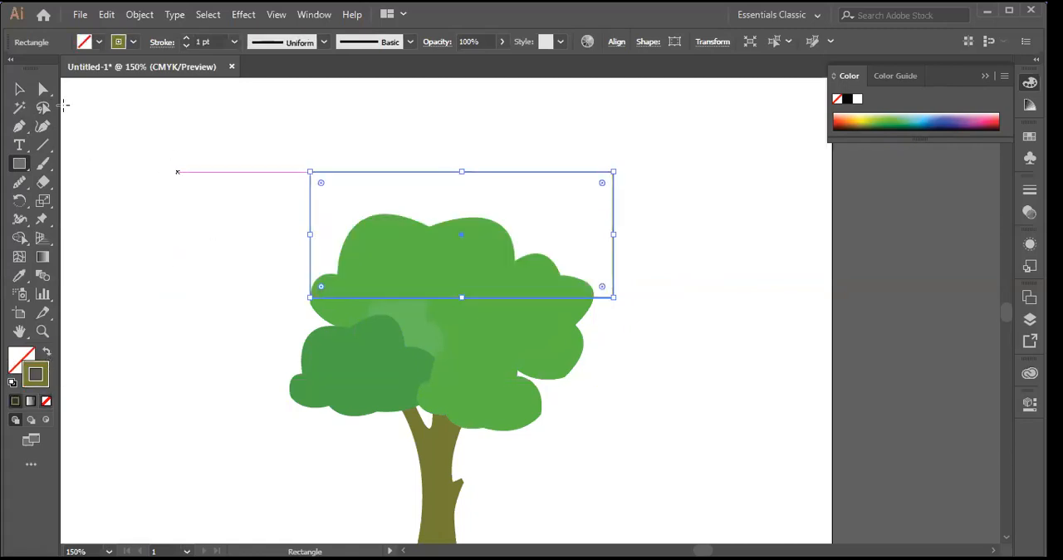
key(v)
click(123, 133)
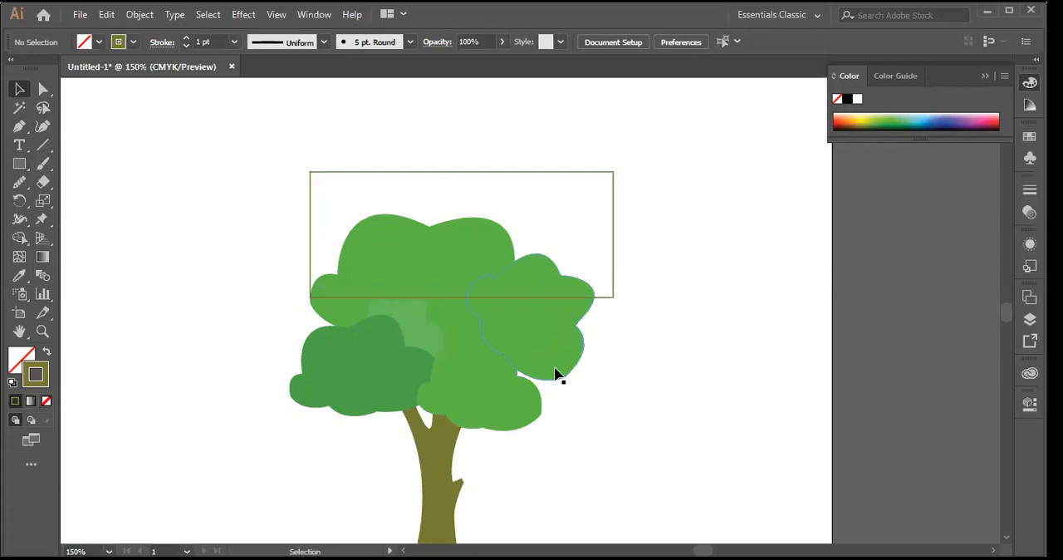
drag(208, 160, 791, 483)
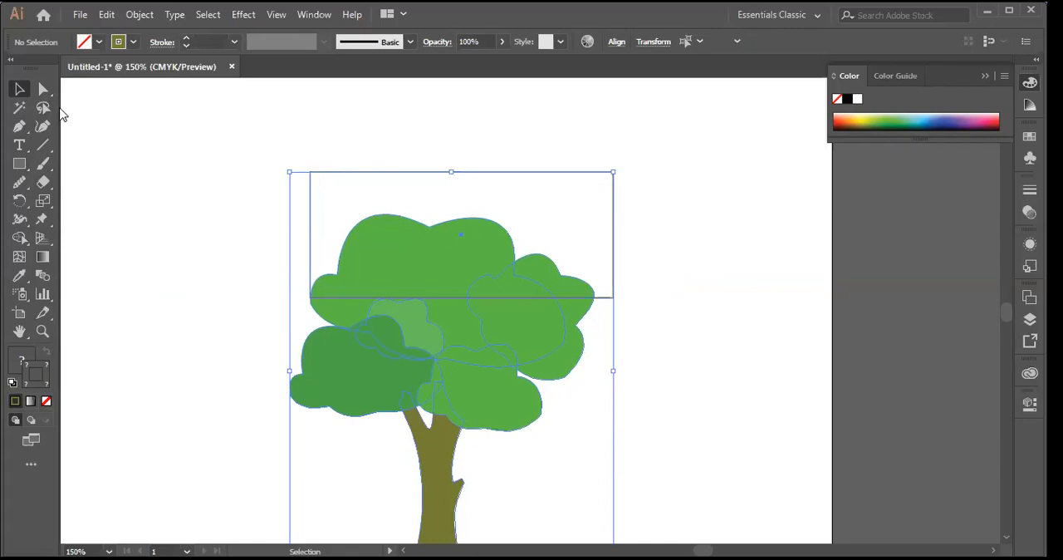
key(ctrl+shift+a)
click(384, 378)
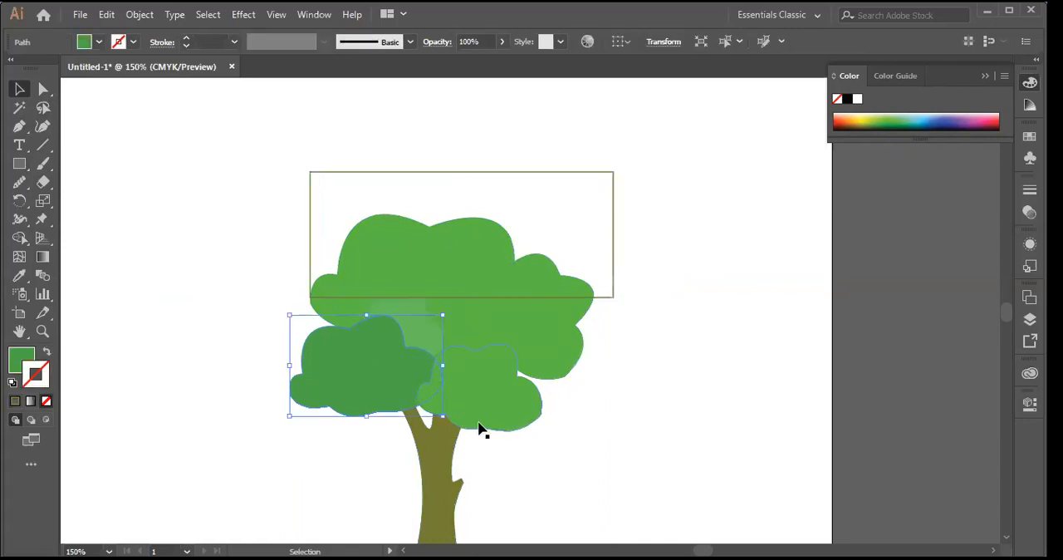
click(449, 467)
click(652, 374)
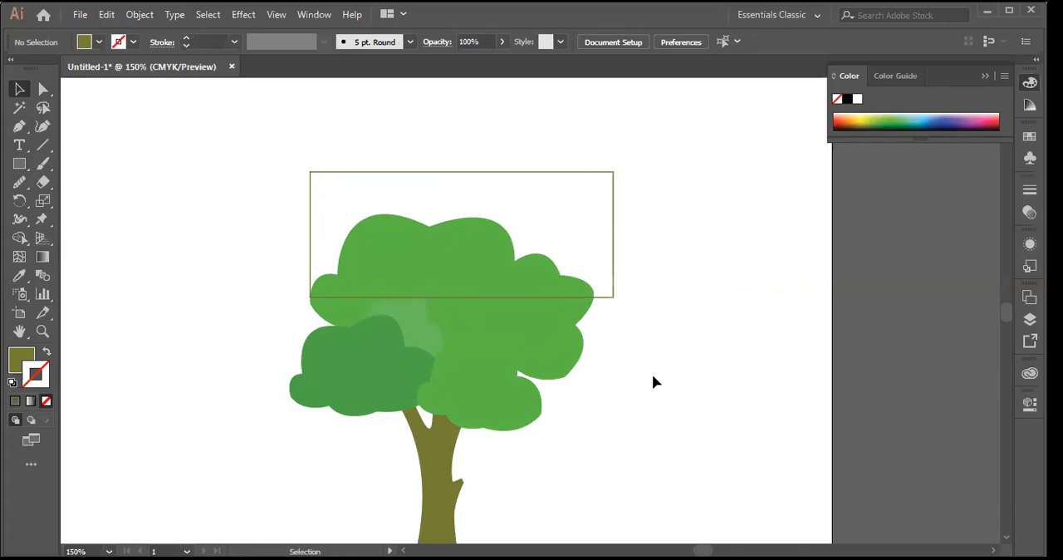
key(ctrl+z)
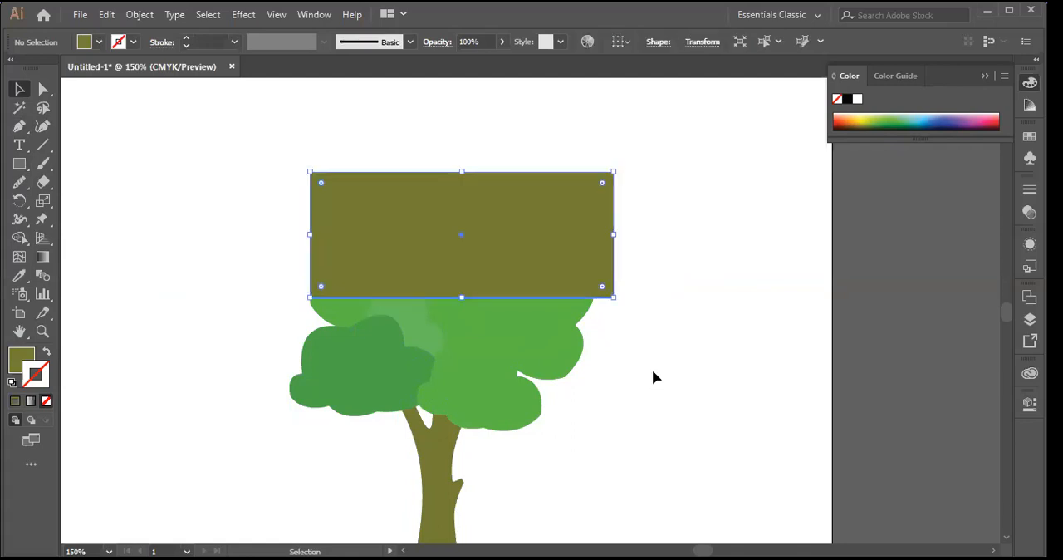
Step: Move the rectangle clear of the tree to the upper left, and group all the tree's shapes
drag(535, 224, 230, 148)
scroll(652, 402, down, 3)
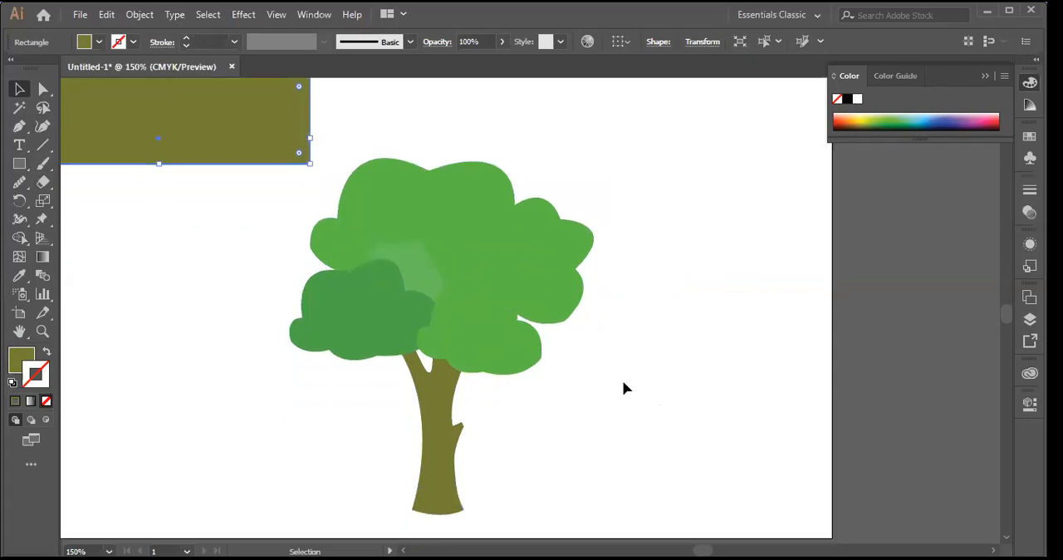
drag(358, 115, 579, 500)
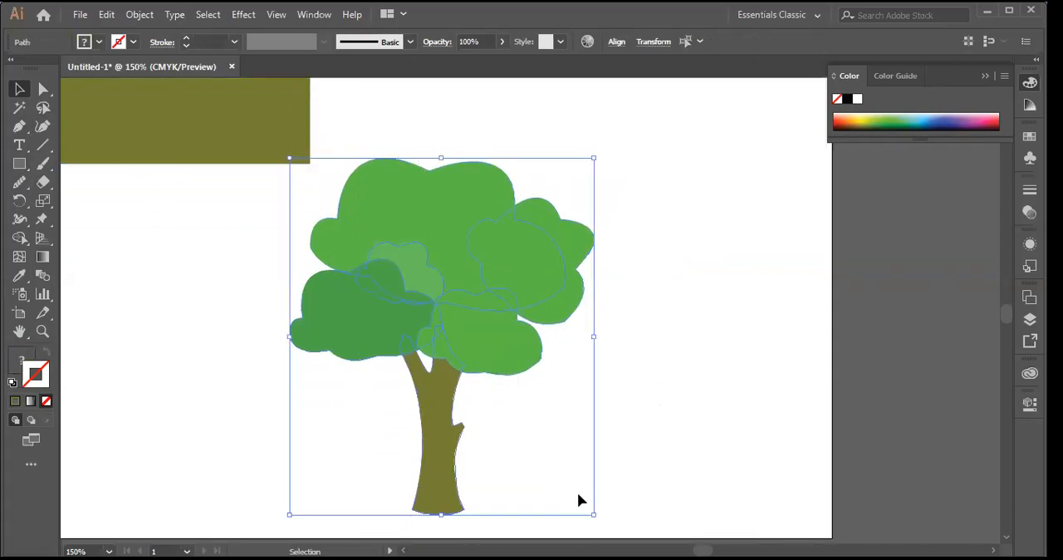
right_click(430, 227)
click(470, 323)
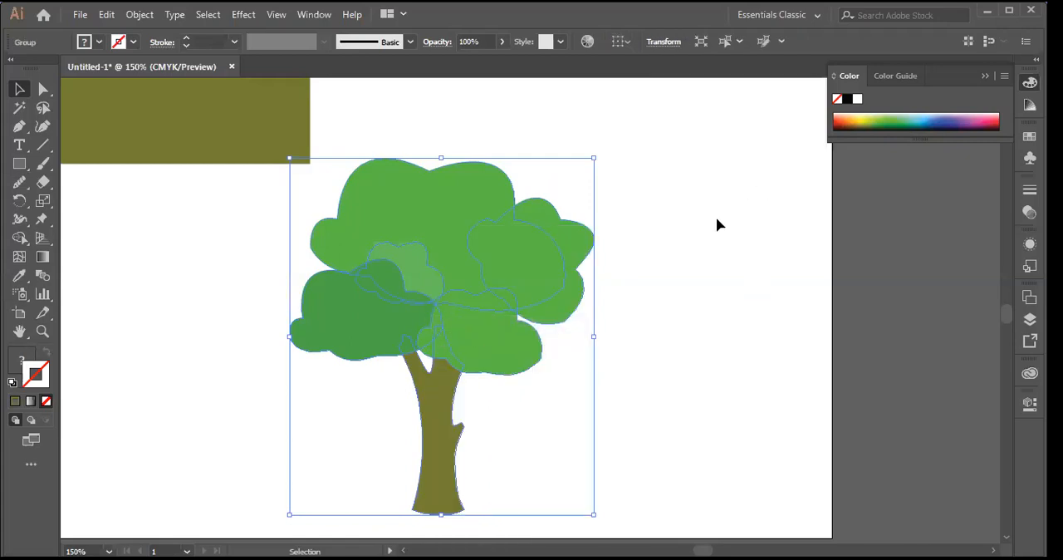
click(632, 327)
Step: Place the rectangle across the middle of the foliage, and swap its fill and stroke to leave only an olive outline
scroll(624, 310, up, 3)
drag(197, 200, 463, 385)
scroll(668, 220, down, 3)
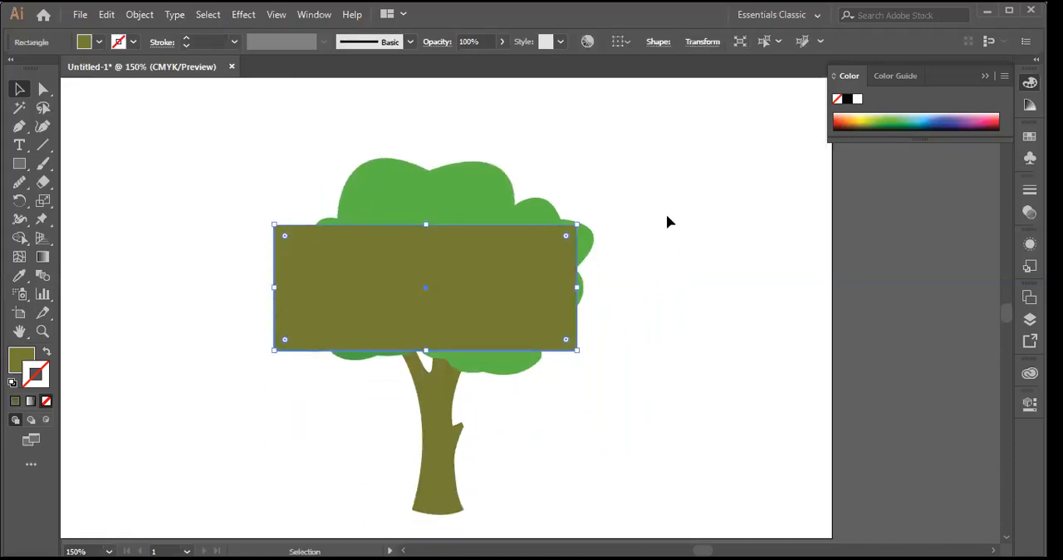
click(47, 352)
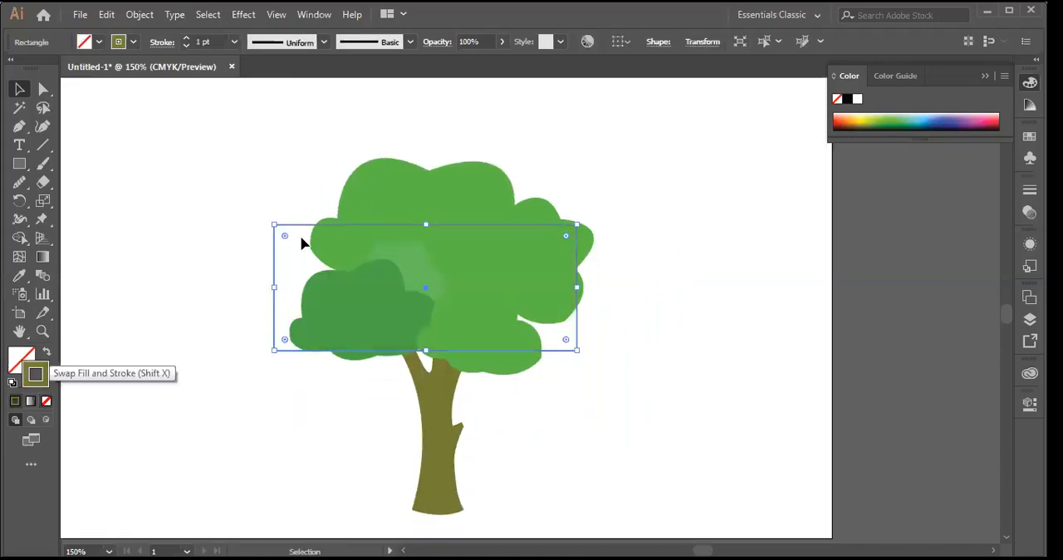
Step: Try clipping the grouped tree to the rectangle with a clipping mask, undo it, and clear the selection
drag(196, 168, 689, 499)
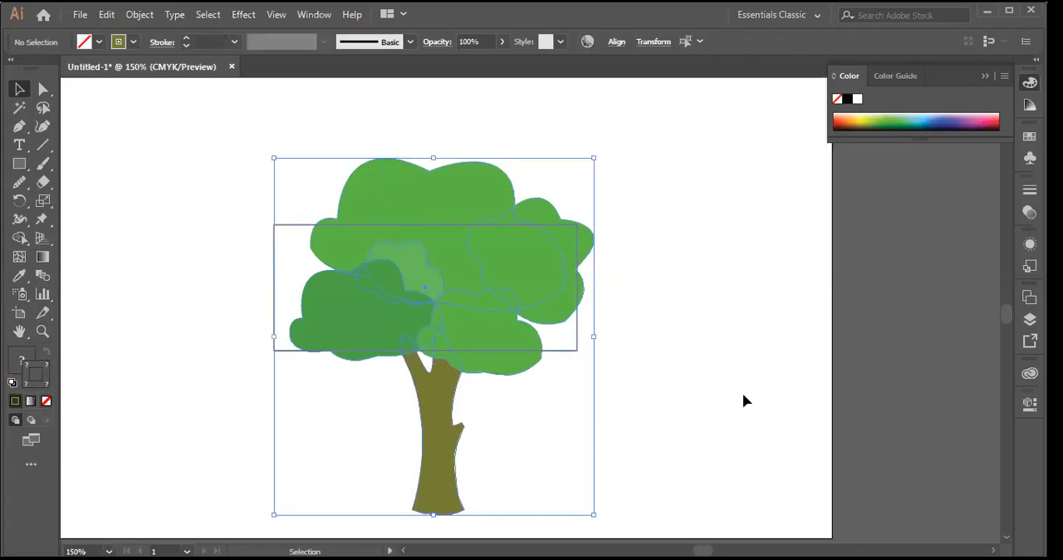
right_click(492, 285)
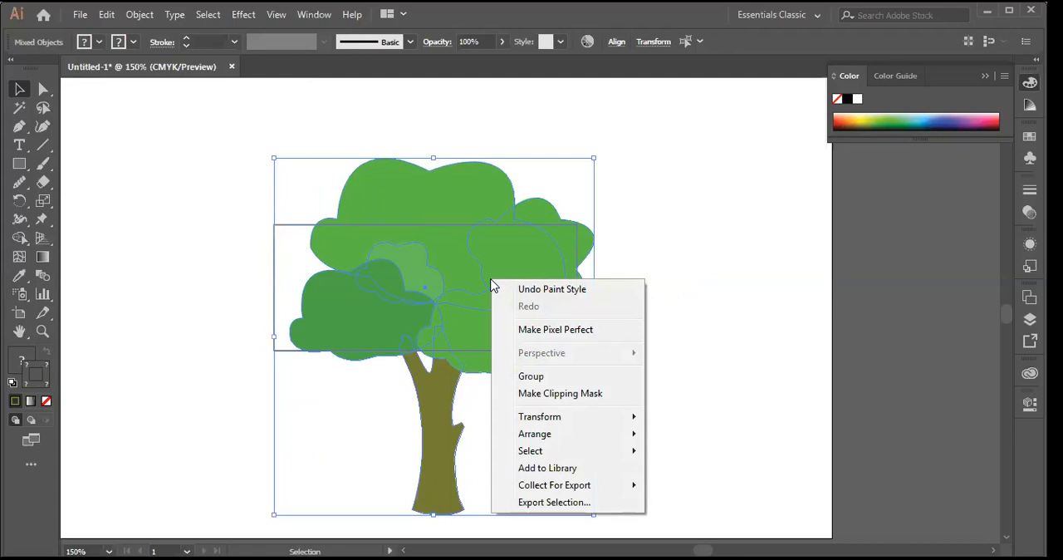
click(573, 396)
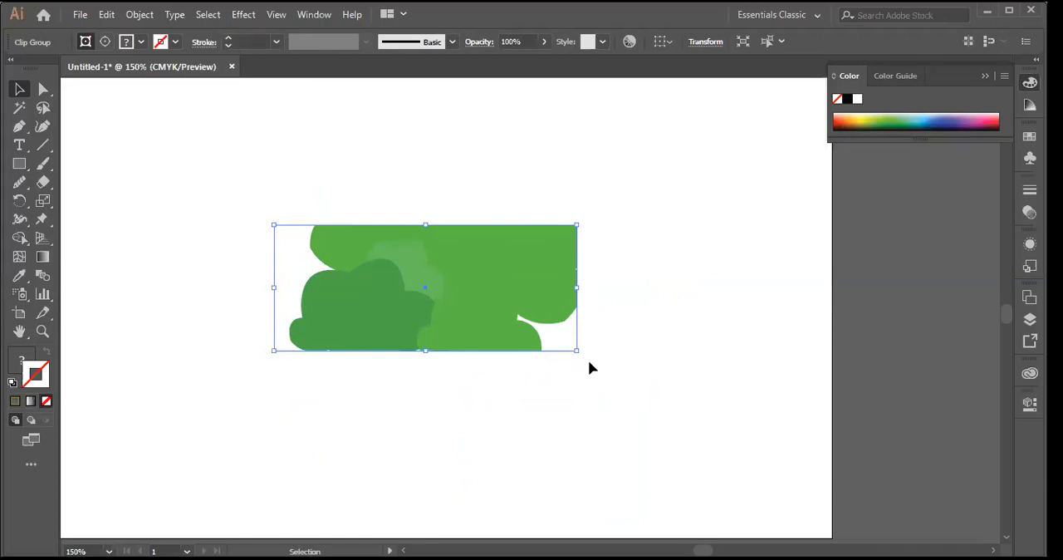
key(ctrl+alt+7)
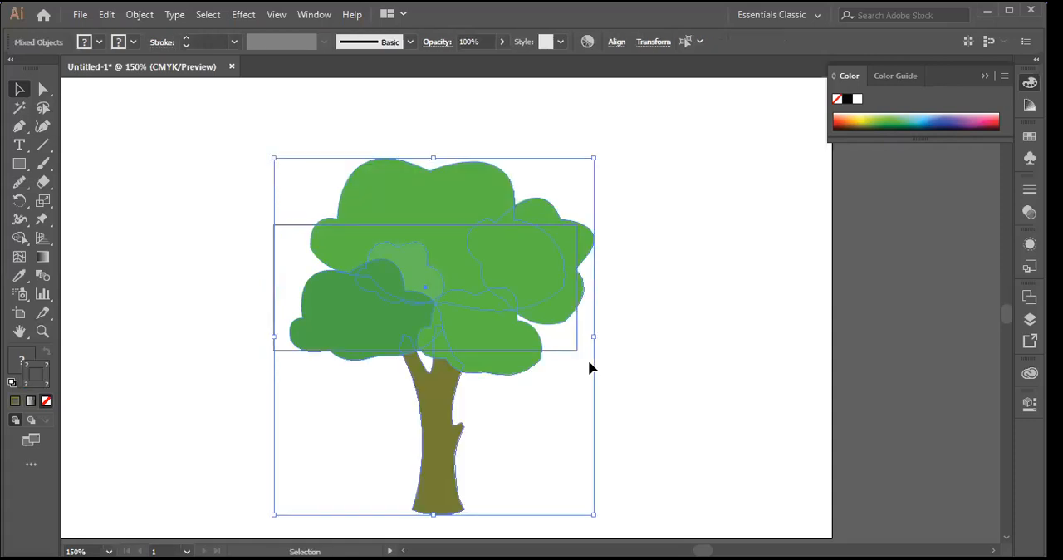
click(690, 317)
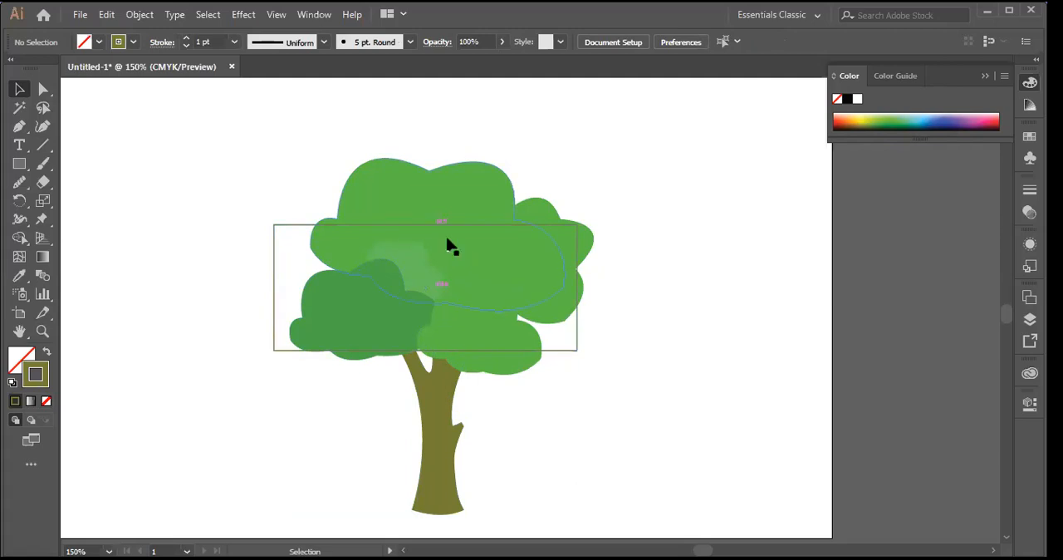
Step: Separate the two objects, placing the grouped tree at the artboard's left and the outlined rectangle to its right, and deselect
drag(492, 229, 254, 235)
click(495, 239)
mouse_move(489, 225)
mouse_down()
mouse_move(623, 218)
mouse_move(639, 290)
mouse_move(594, 250)
mouse_up()
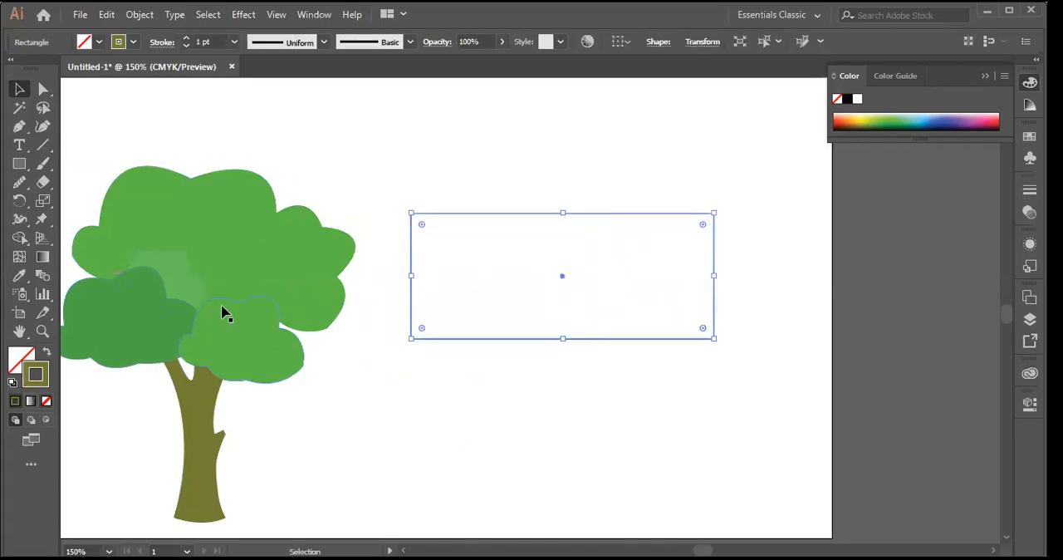
drag(222, 273, 274, 262)
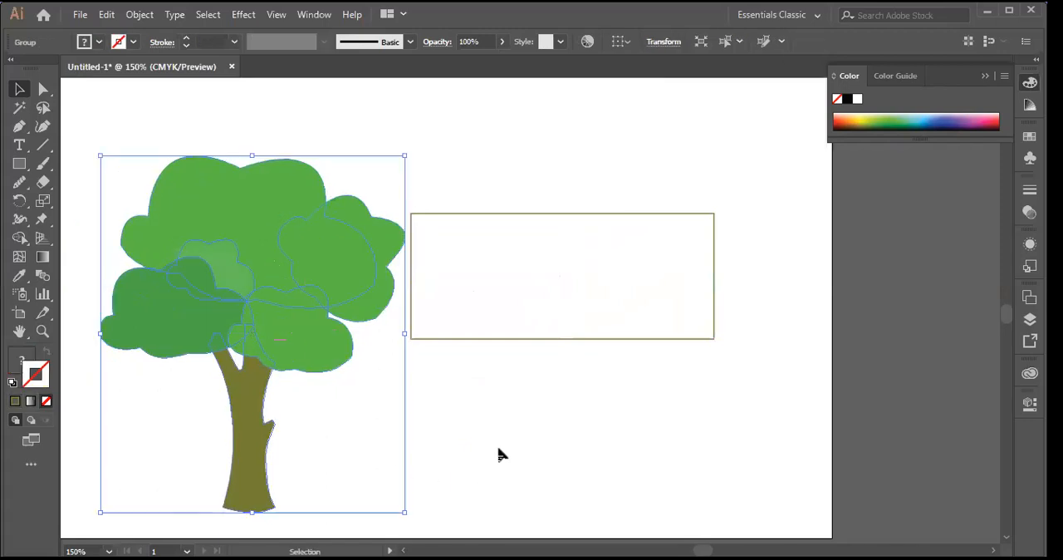
click(368, 363)
click(657, 267)
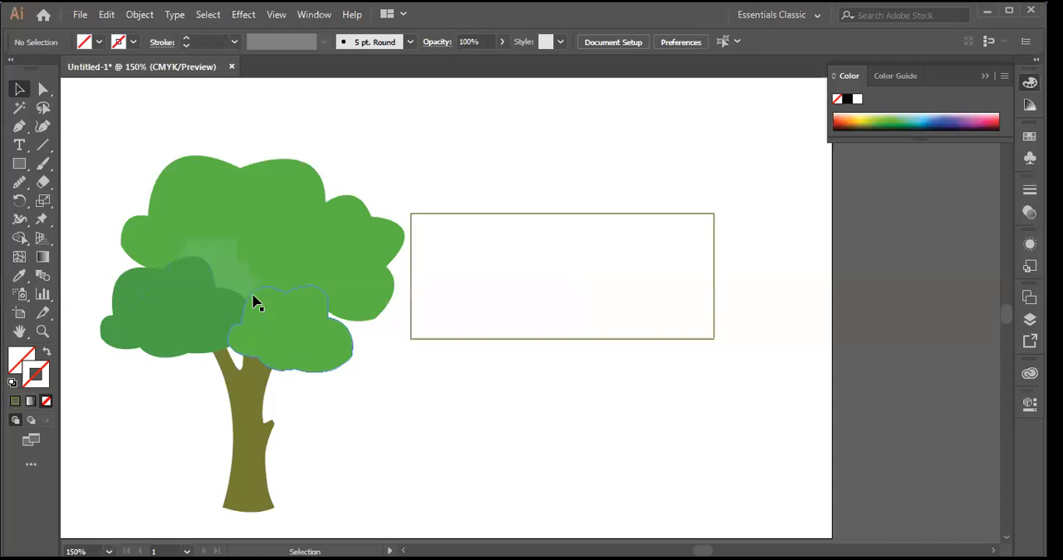
Step: Clip the tree to the rectangle placed across its foliage using a clipping mask, and move the clipped artwork up and to the right
drag(614, 214, 290, 223)
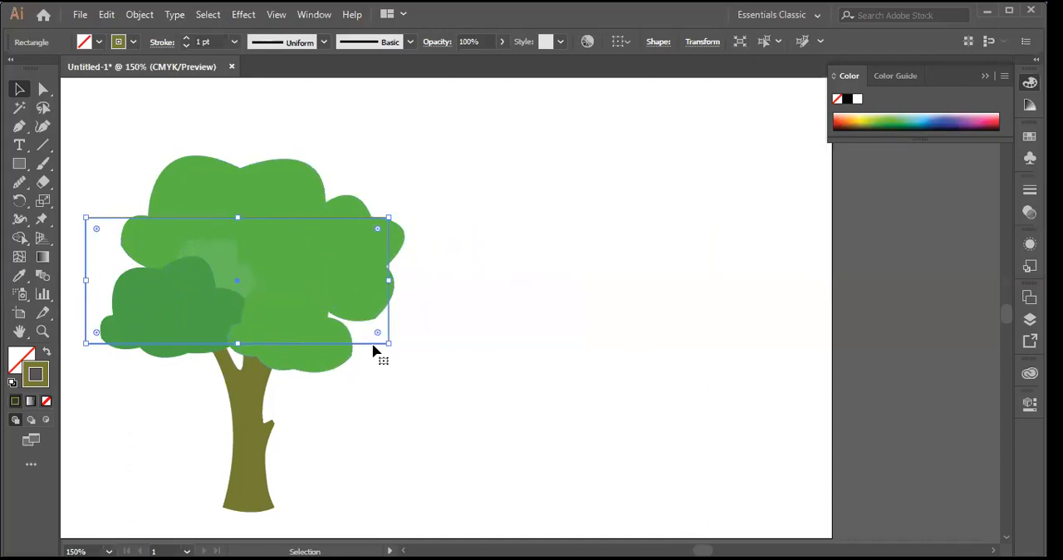
drag(99, 129, 363, 526)
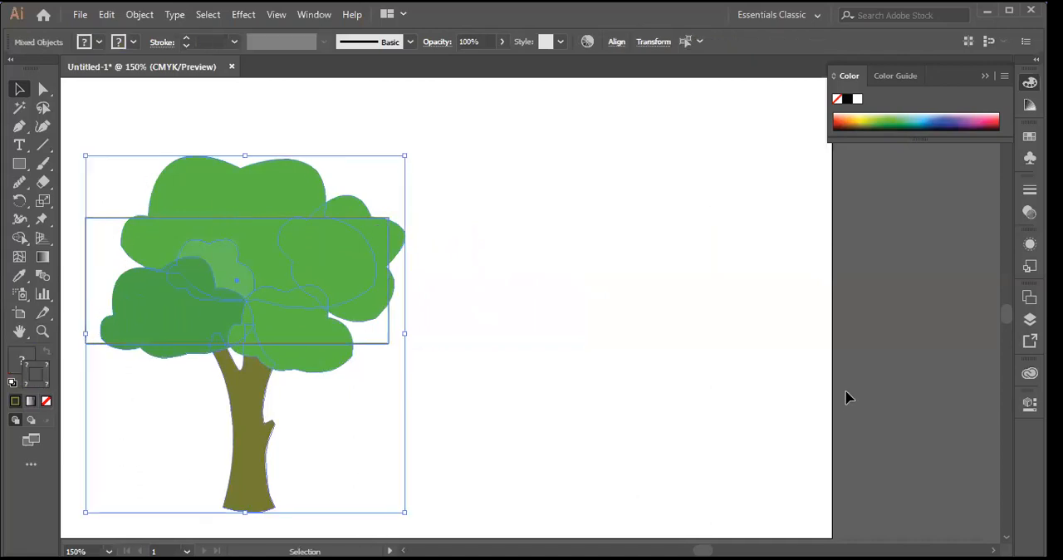
right_click(253, 235)
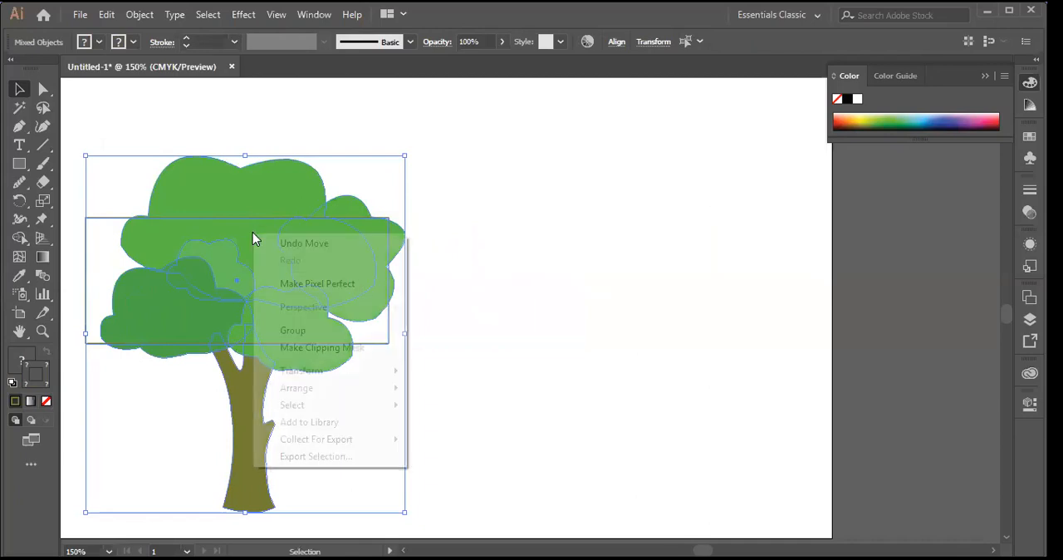
click(357, 352)
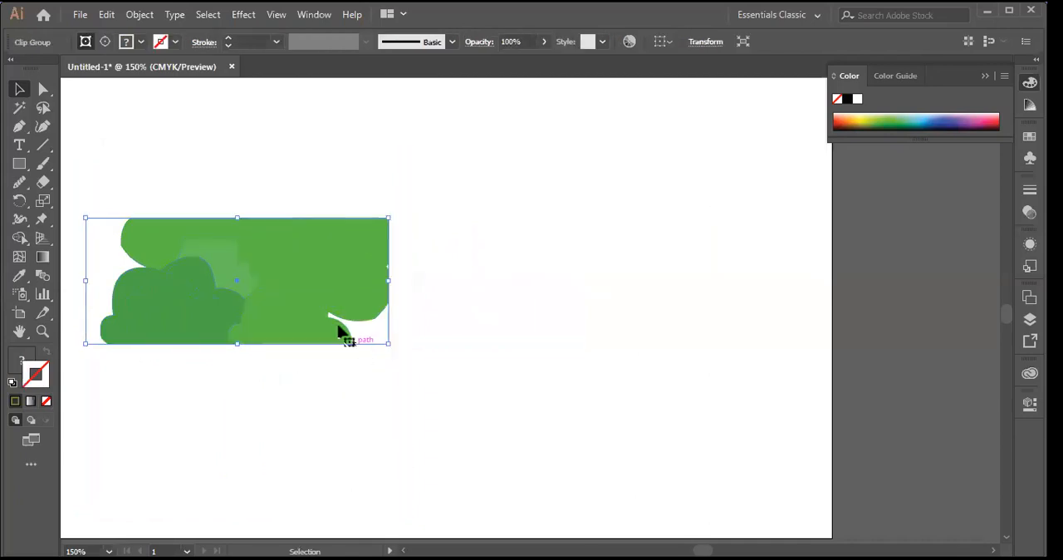
drag(285, 276, 567, 206)
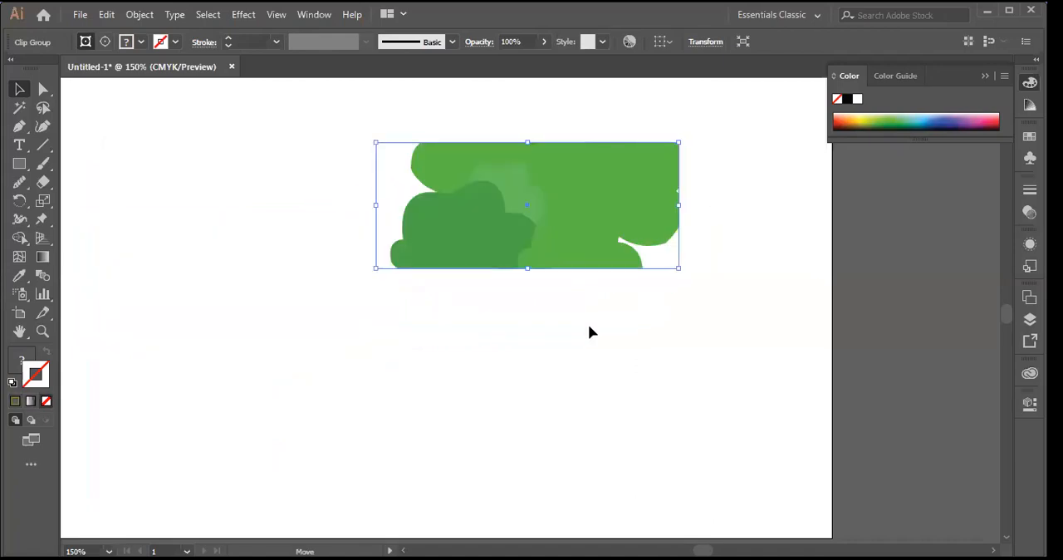
click(570, 276)
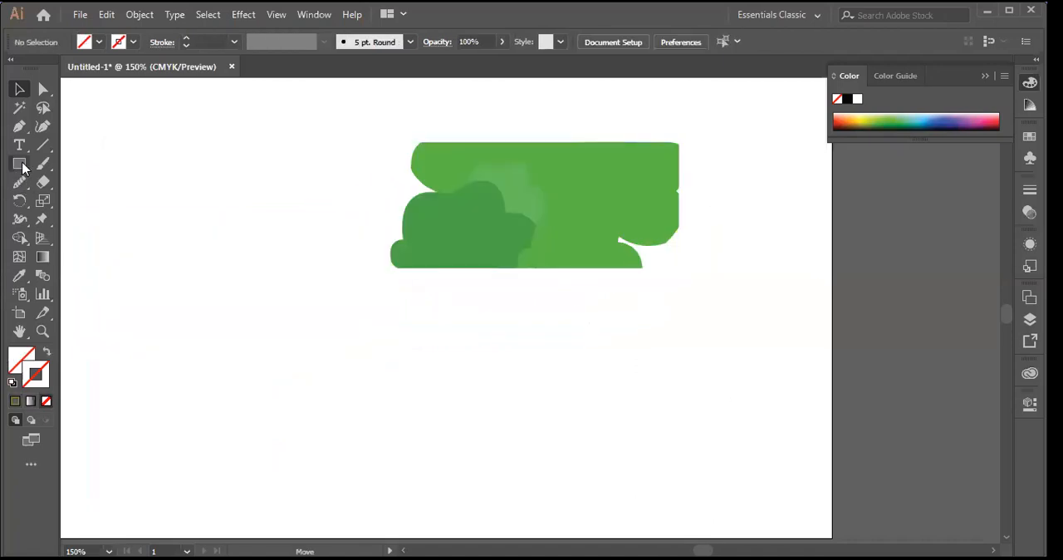
Step: Draw a slightly rotated five-pointed star over the left part of the clipped foliage
right_click(19, 163)
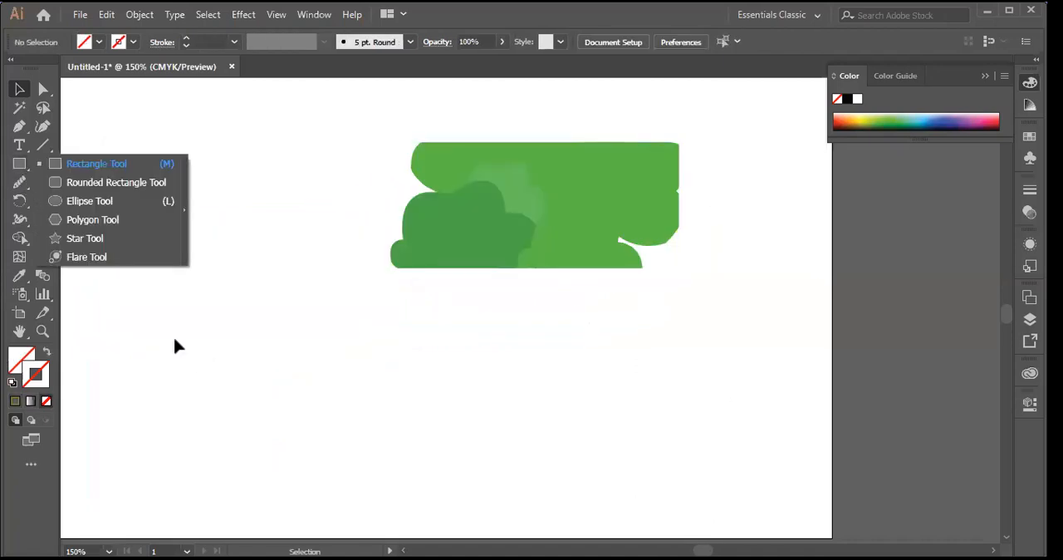
click(83, 239)
drag(490, 168, 567, 234)
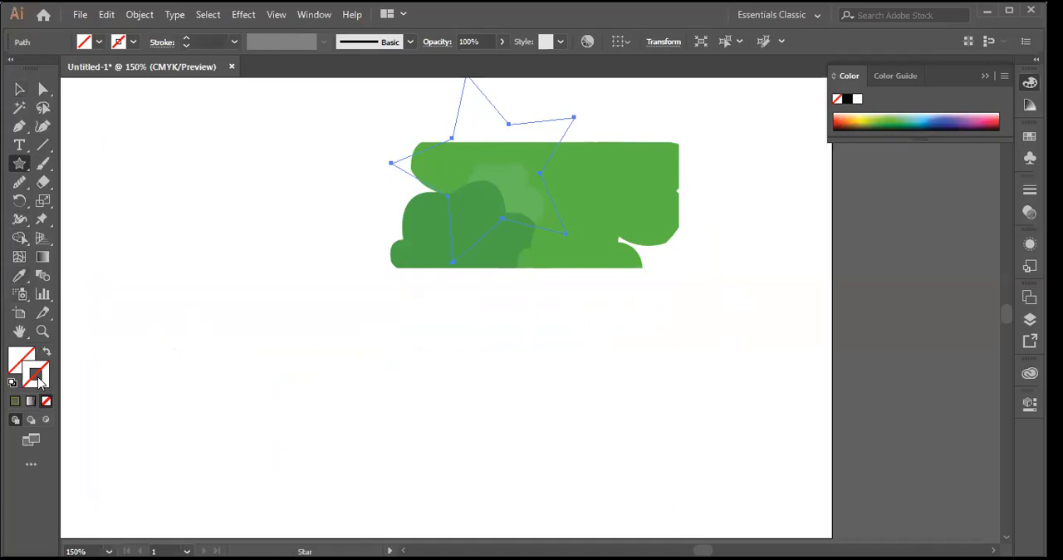
Step: Clip the foliage artwork to the star with a clipping mask and move the clipped star to the artboard's left half
click(19, 89)
drag(333, 114, 717, 318)
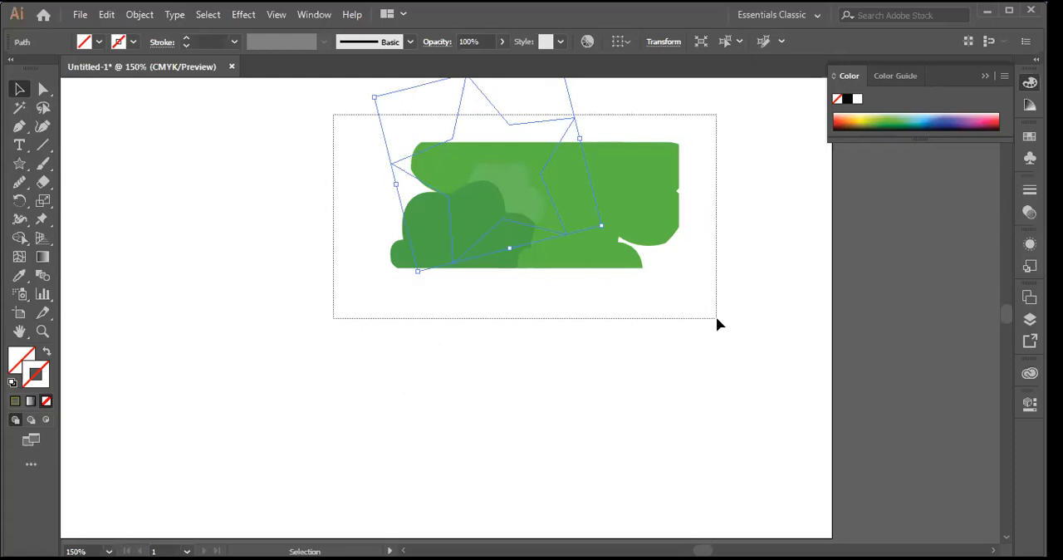
drag(717, 319, 680, 304)
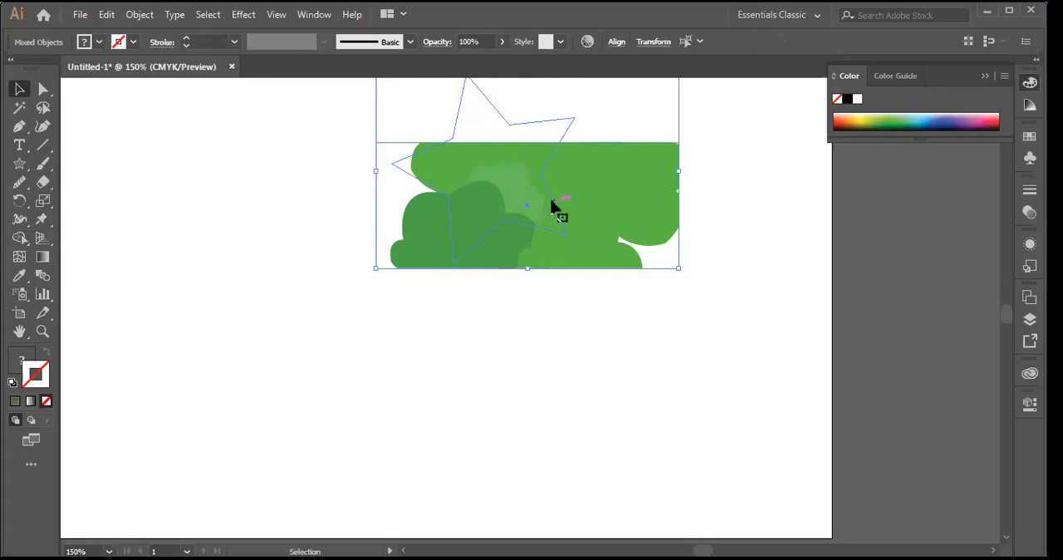
right_click(472, 193)
click(545, 308)
click(652, 324)
drag(489, 167, 249, 301)
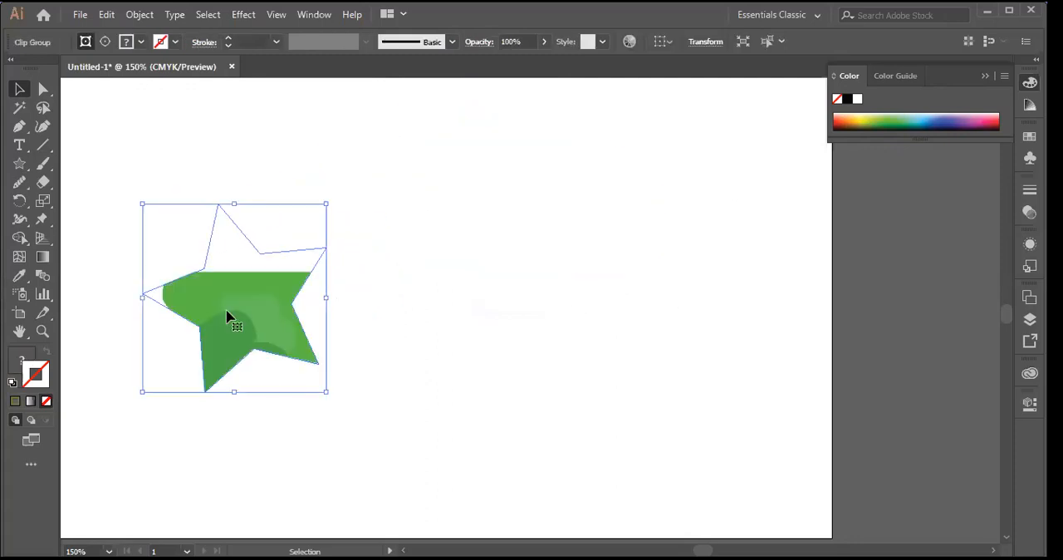
drag(224, 300, 228, 305)
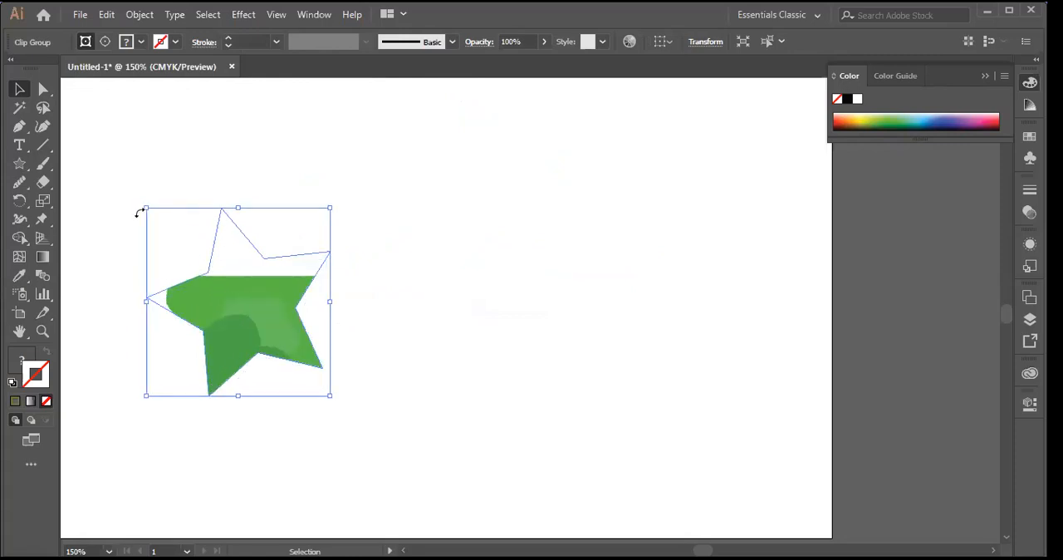
Step: Shrink the clipped star, enlarge it beyond its size as first clipped, and deselect it
drag(145, 207, 228, 292)
click(281, 306)
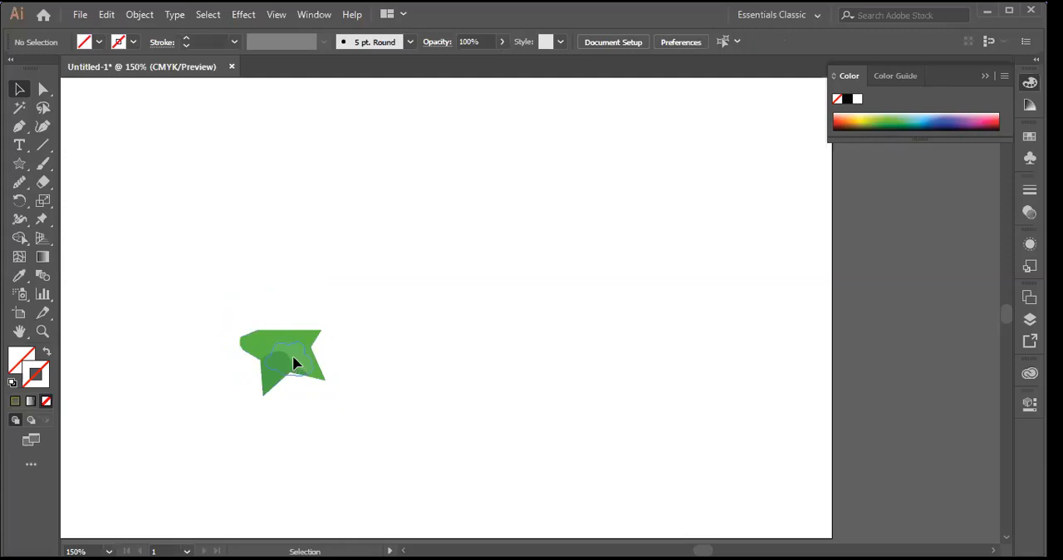
click(332, 322)
drag(329, 292, 573, 162)
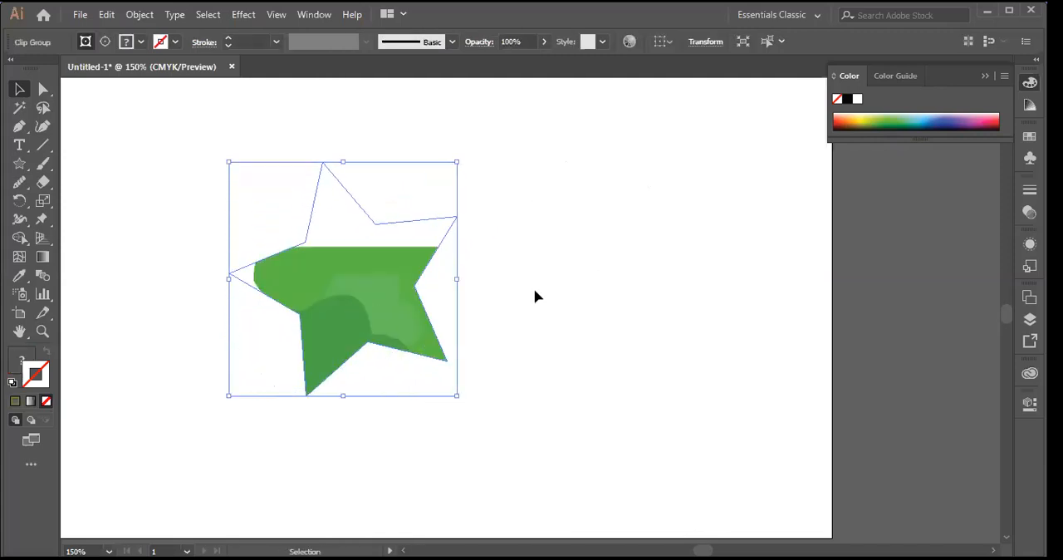
click(672, 279)
click(362, 301)
click(235, 282)
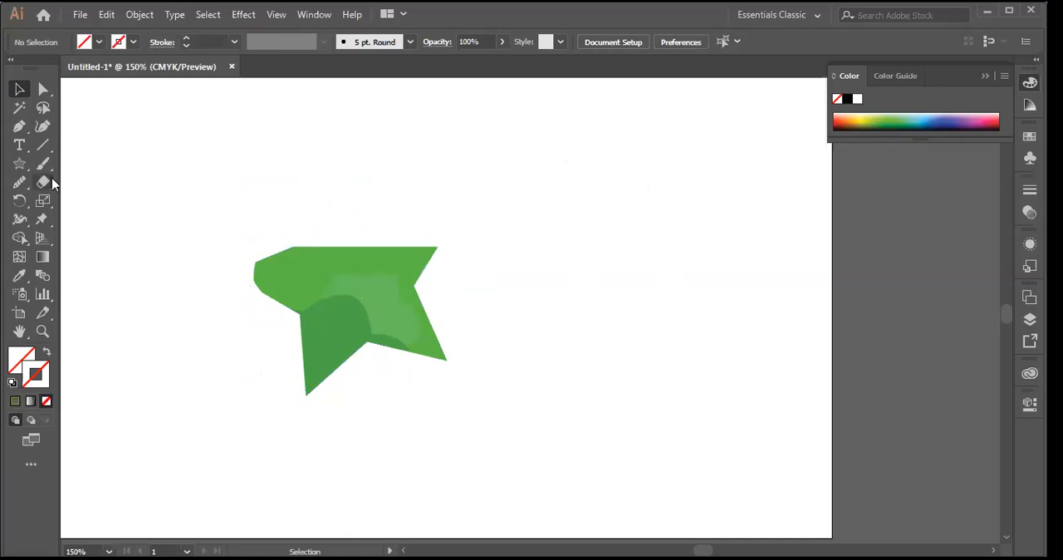
Step: Select the clipped star and examine the file formats offered by Export As, leaving the dialog without exporting
drag(240, 221, 483, 382)
key(p)
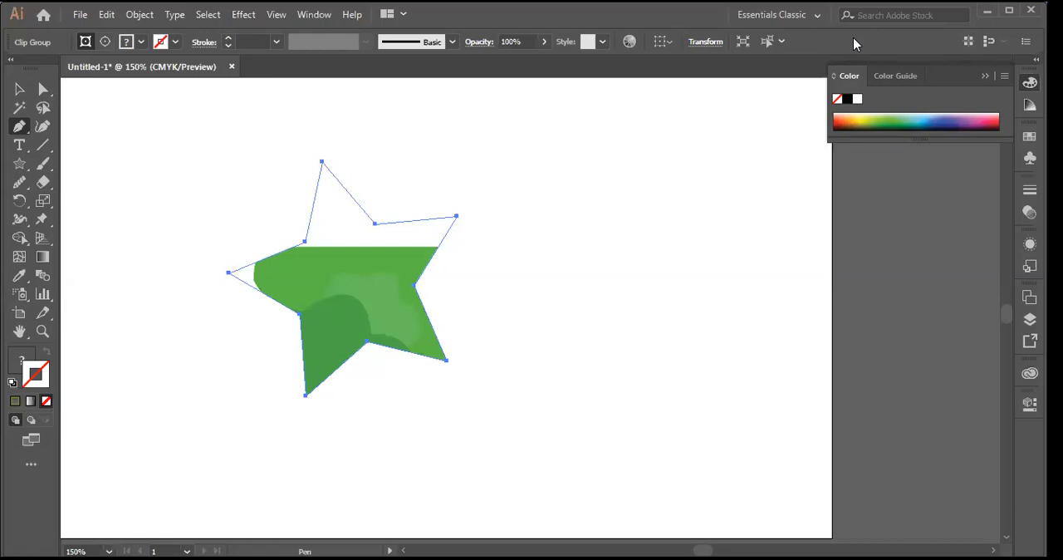
click(86, 17)
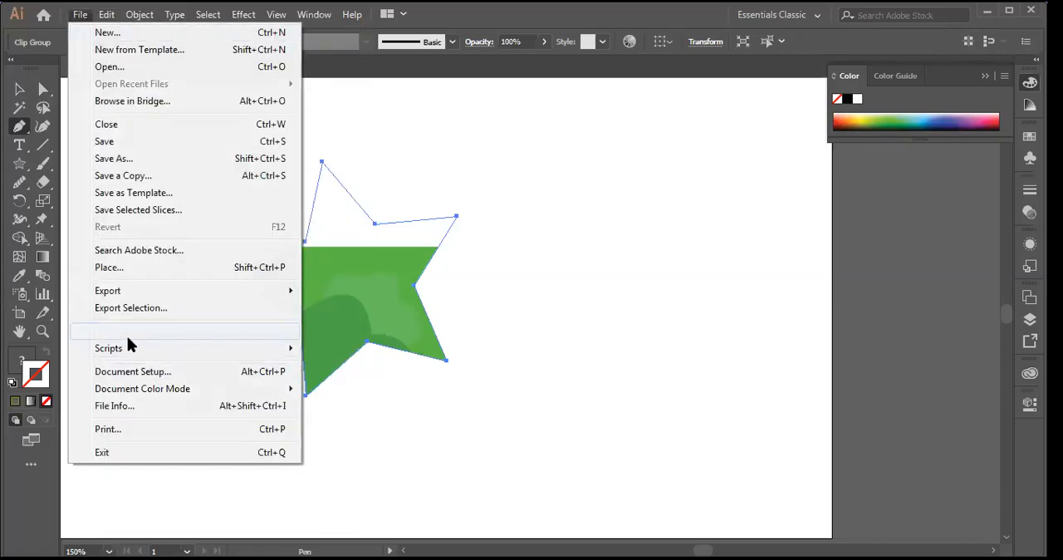
mouse_move(129, 298)
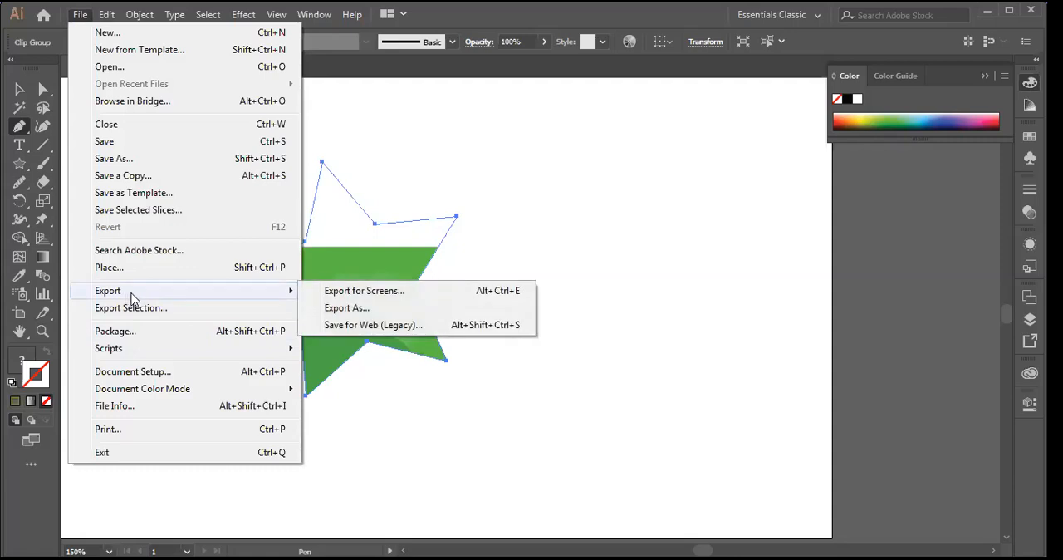
click(339, 308)
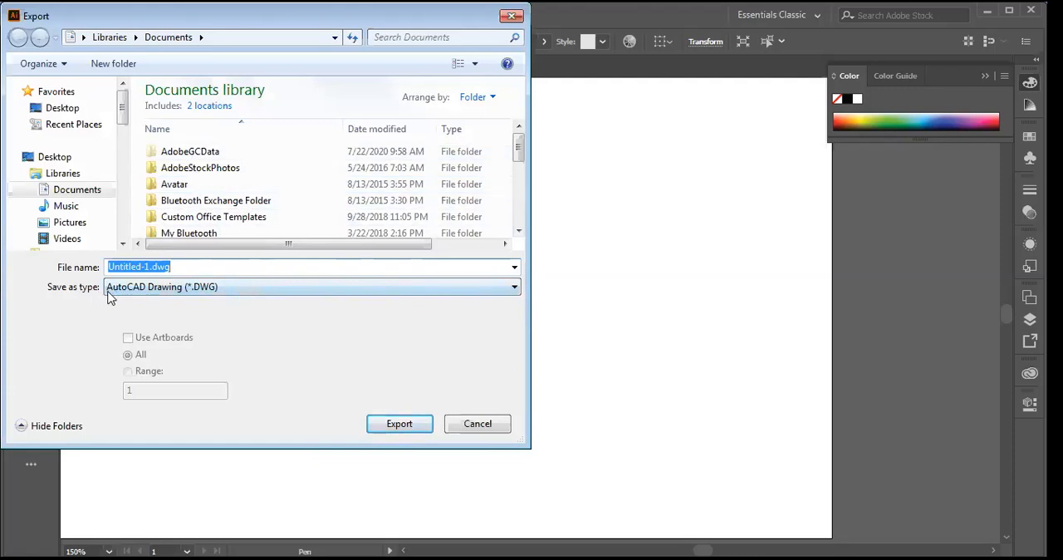
click(515, 289)
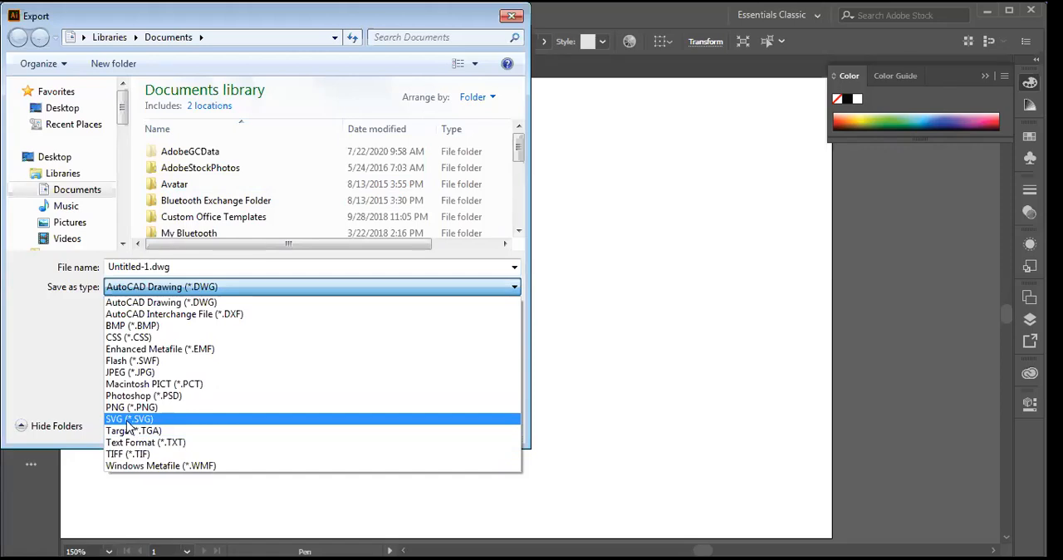
click(511, 18)
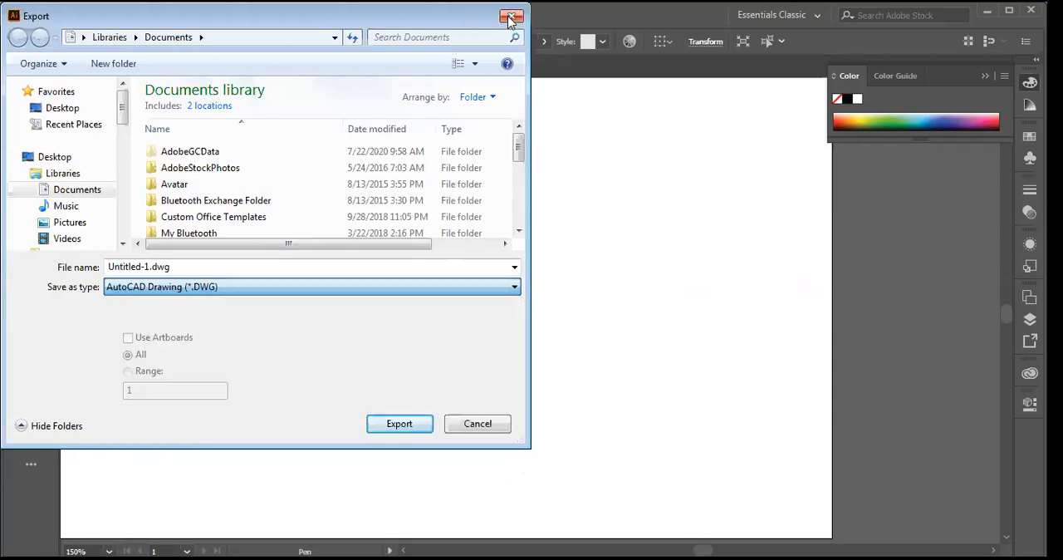
click(511, 19)
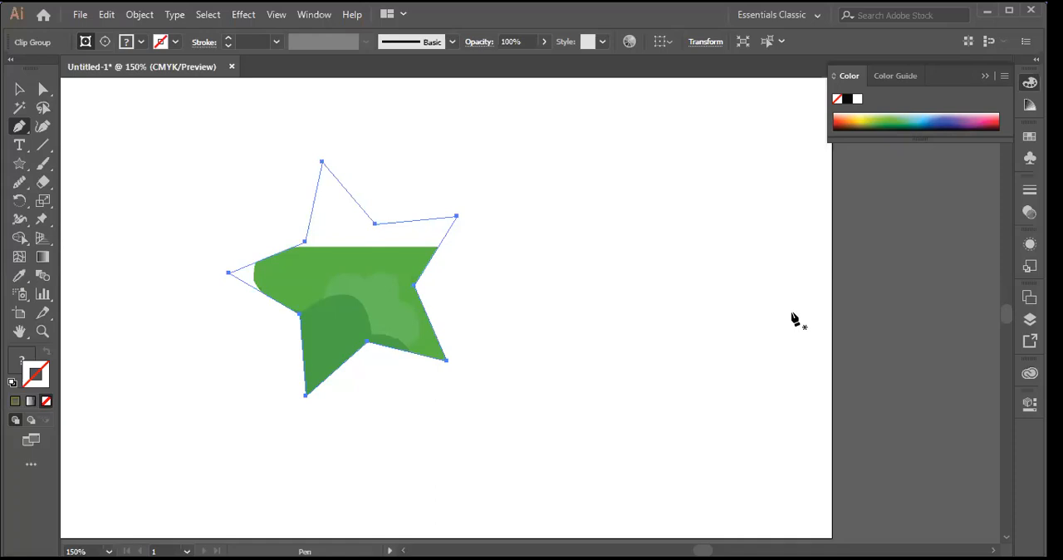
Step: Draw a diagonal line without stroke to the right of the clipped star, and open and dismiss the graphic styles
click(42, 146)
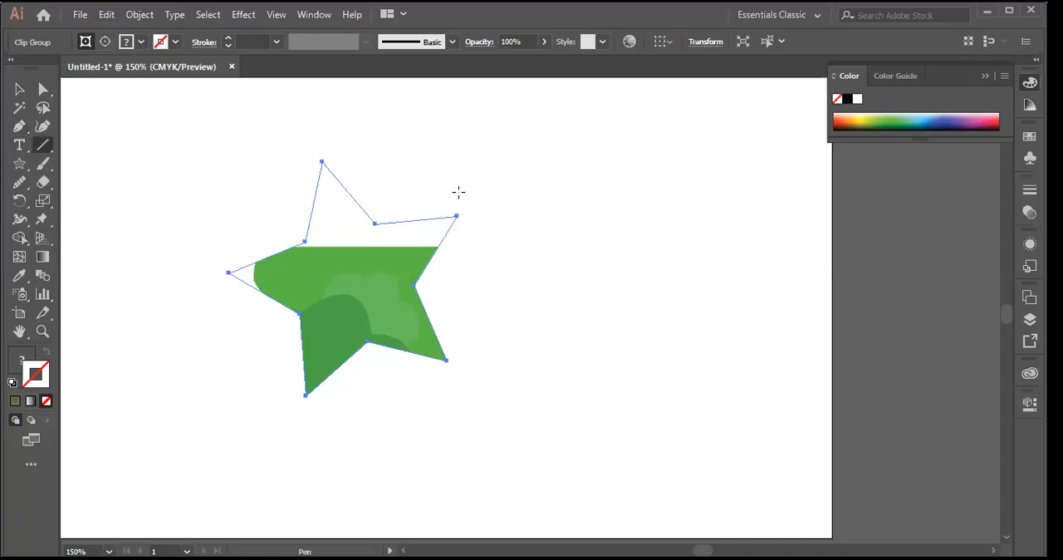
drag(513, 157, 682, 320)
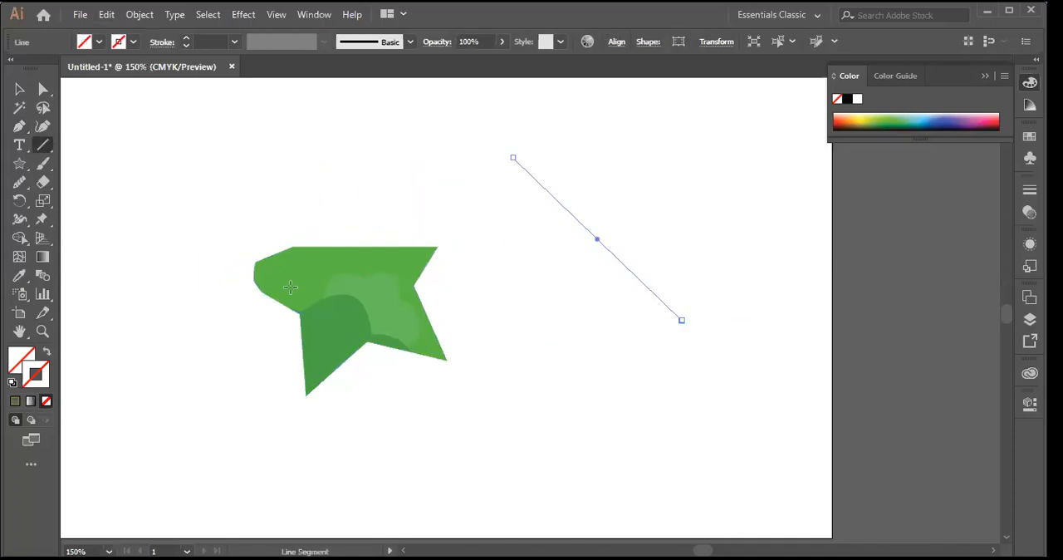
drag(342, 280, 342, 253)
click(560, 43)
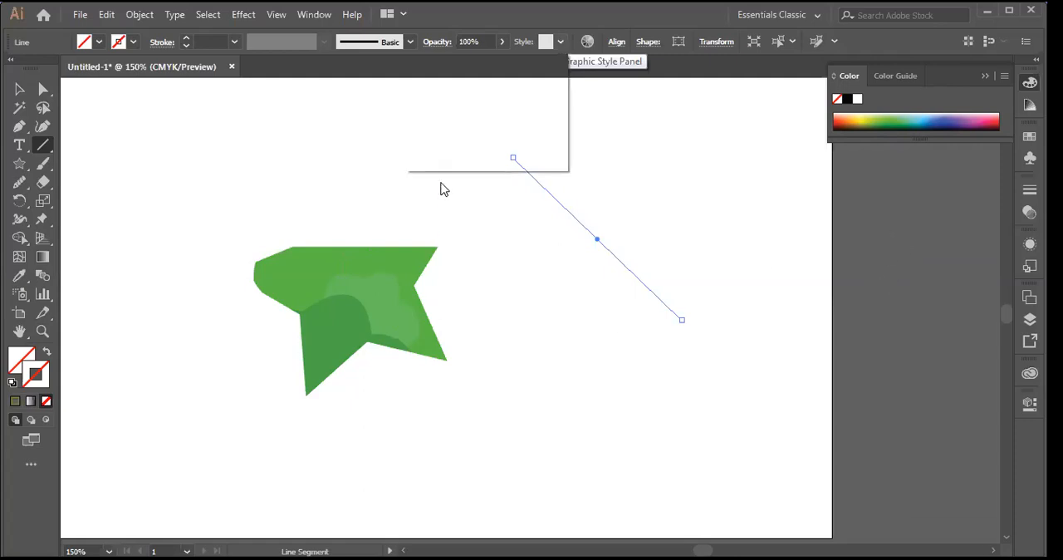
click(527, 380)
click(569, 336)
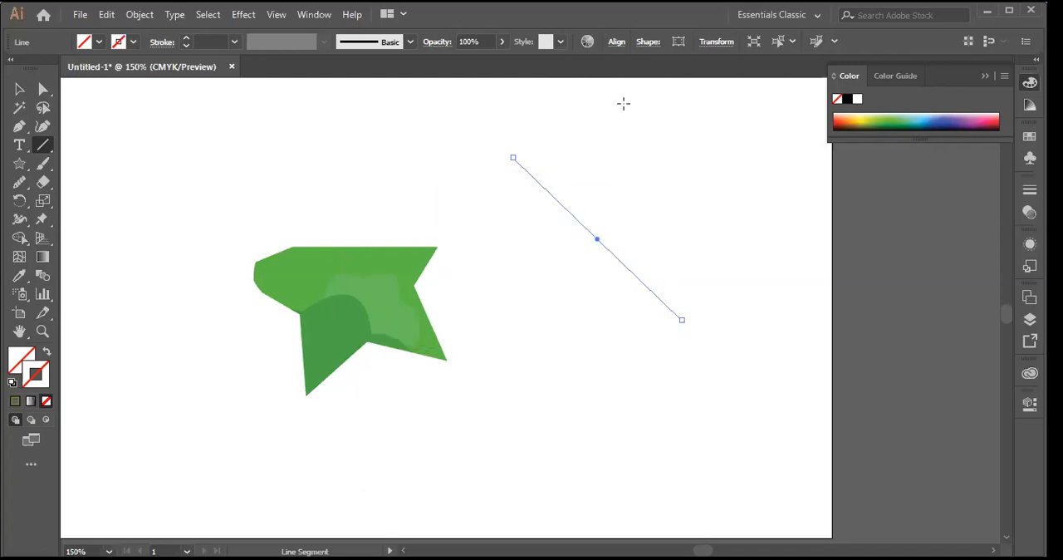
Step: Draw a square about 219 pt wide to the right of the clipped star and delete it
click(19, 165)
drag(19, 164, 66, 164)
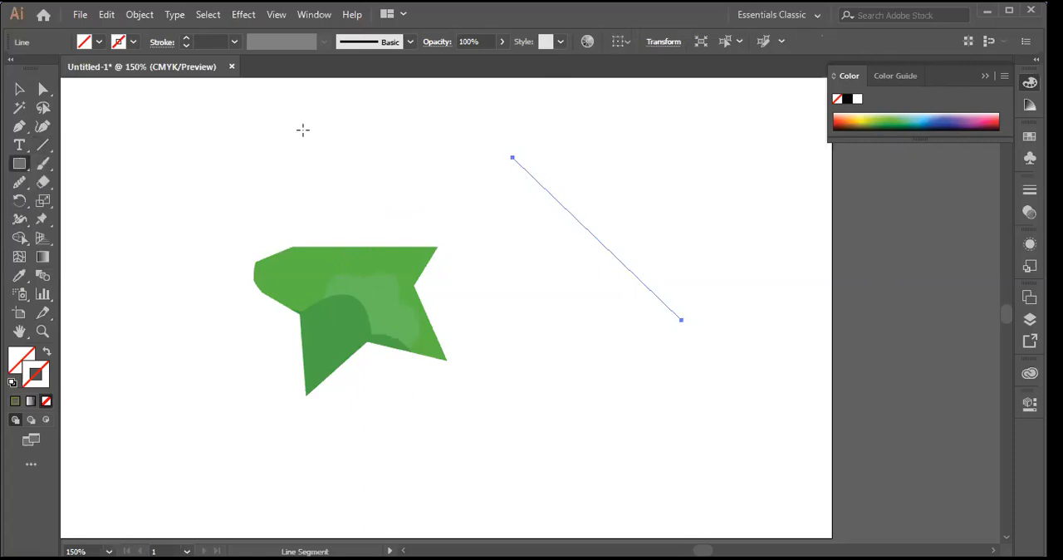
click(566, 307)
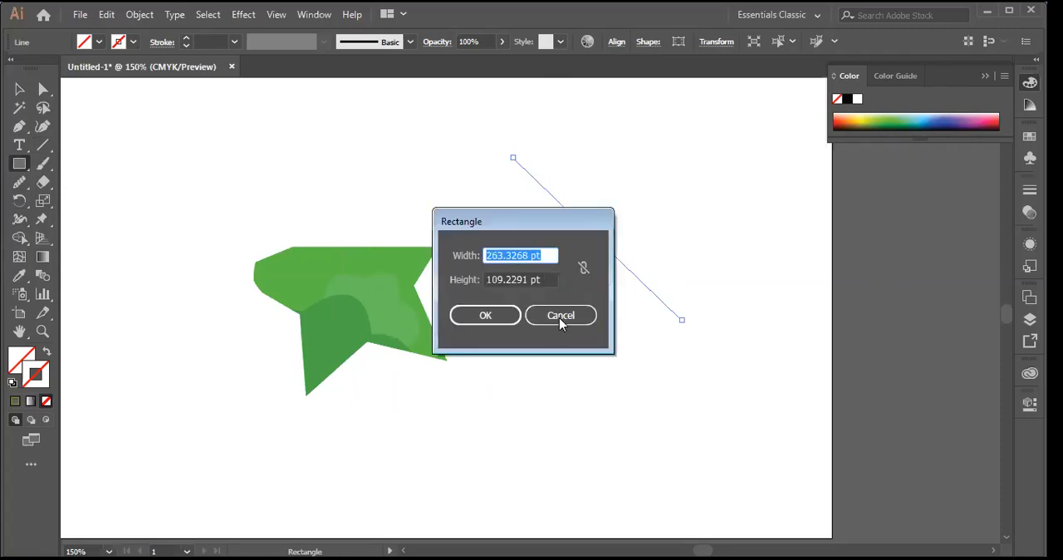
drag(545, 221, 689, 112)
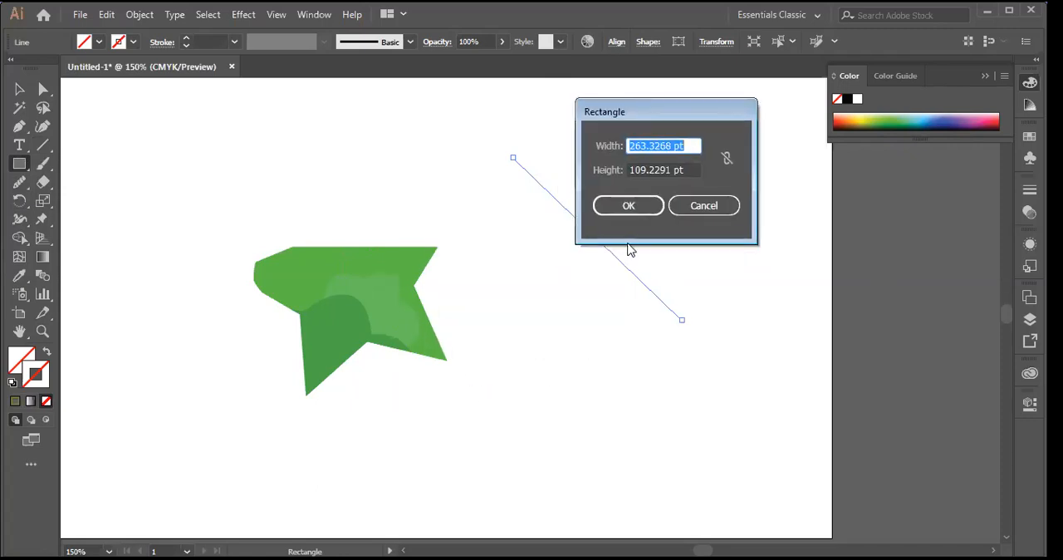
click(707, 209)
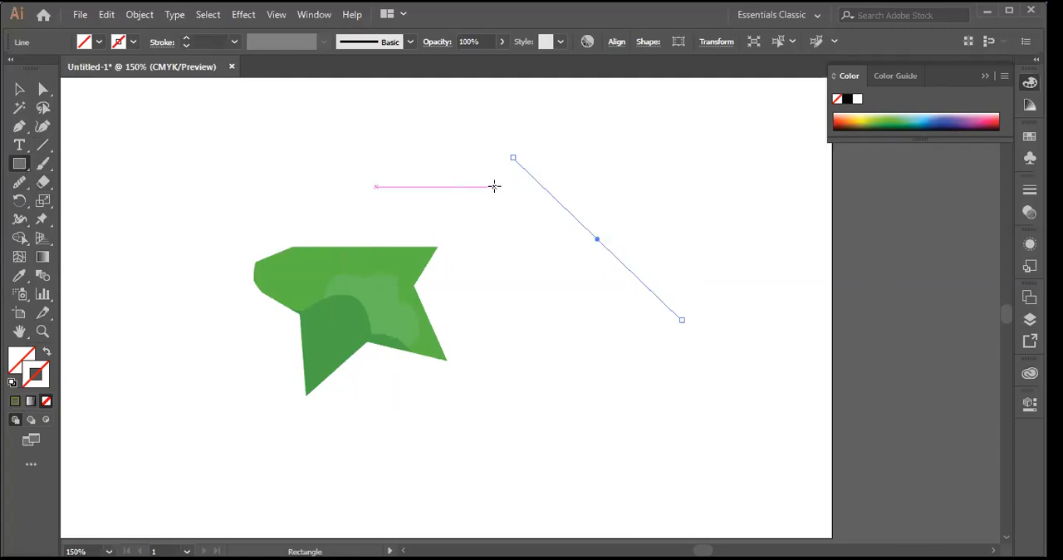
mouse_move(494, 186)
mouse_down()
mouse_move(690, 427)
mouse_move(747, 438)
mouse_up()
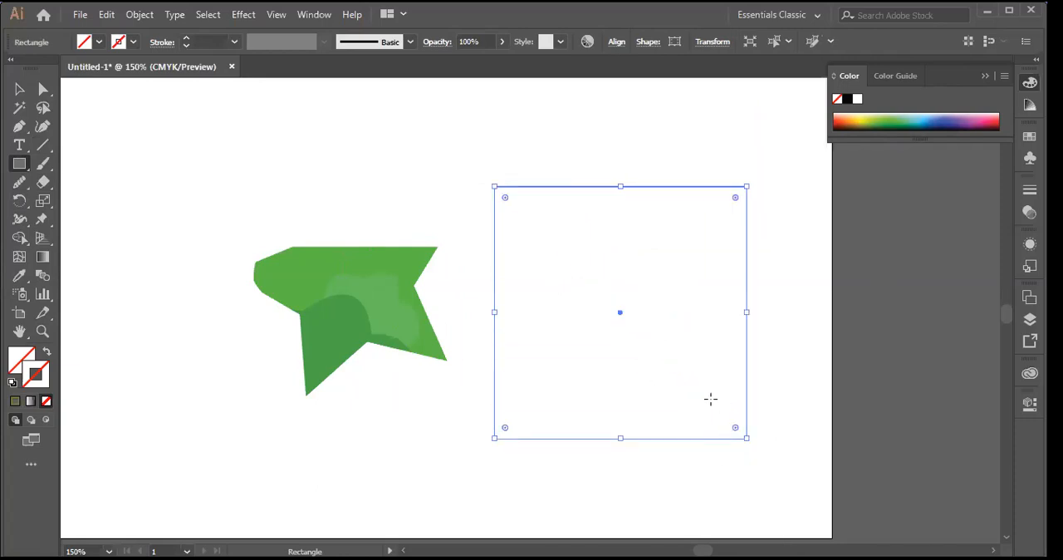
key(Delete)
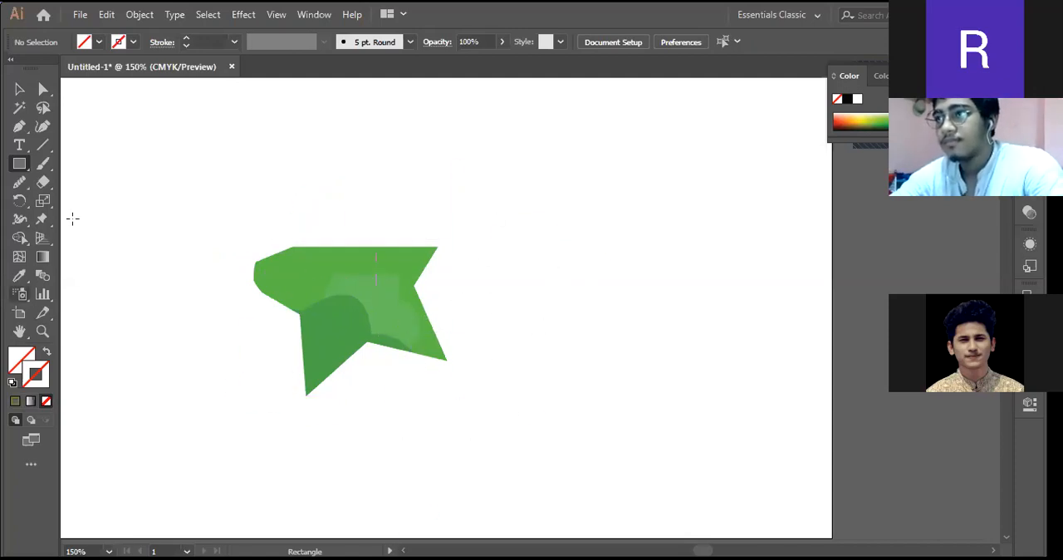
click(79, 14)
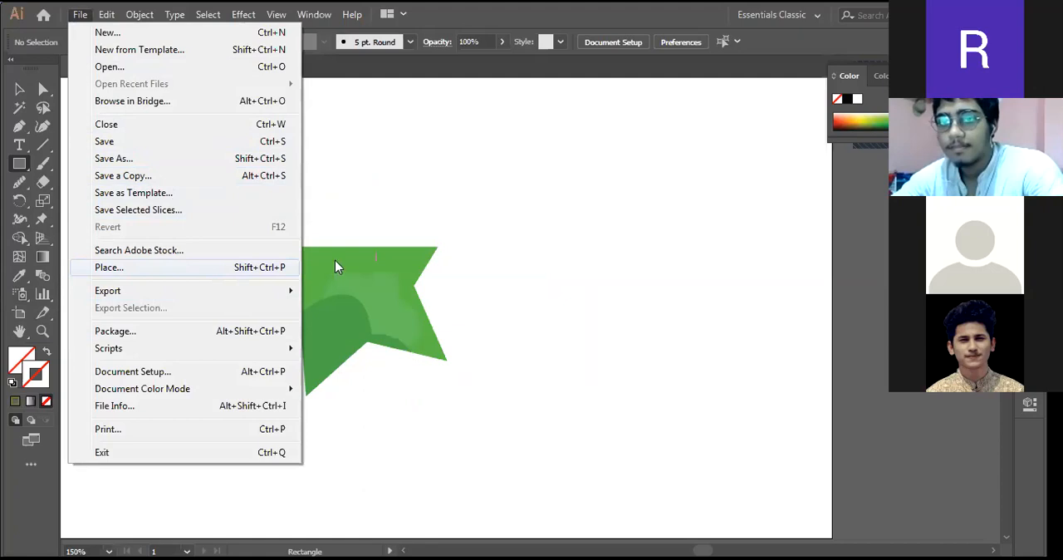
click(665, 230)
click(663, 224)
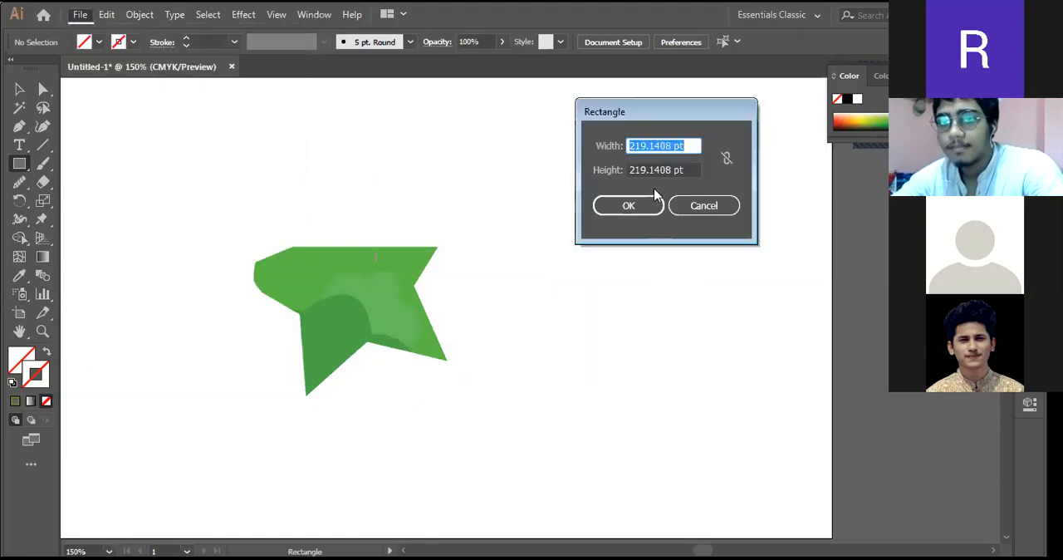
click(696, 205)
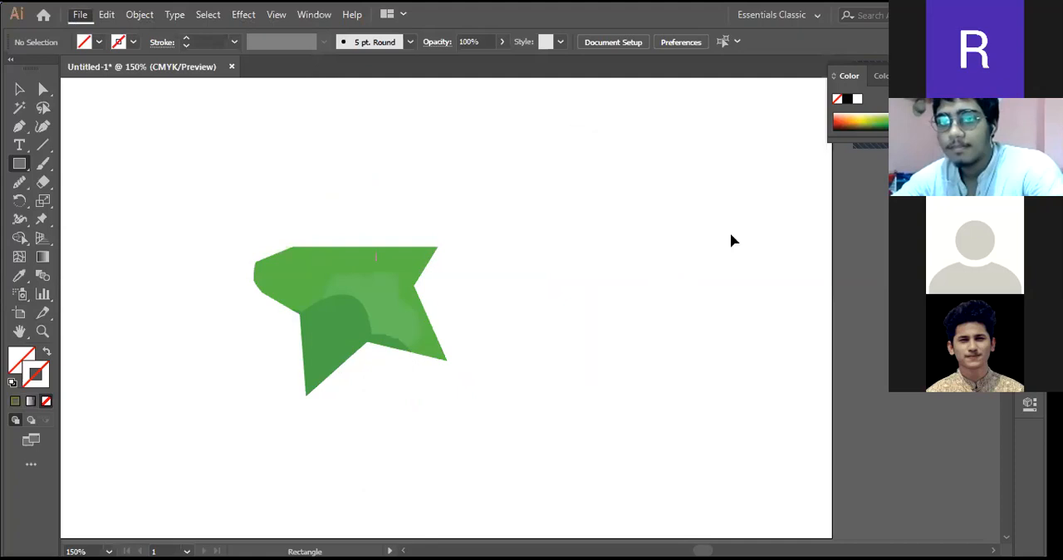
Step: Zoom out to the whole canvas and choose the Line Segment tool
scroll(731, 241, down, 3)
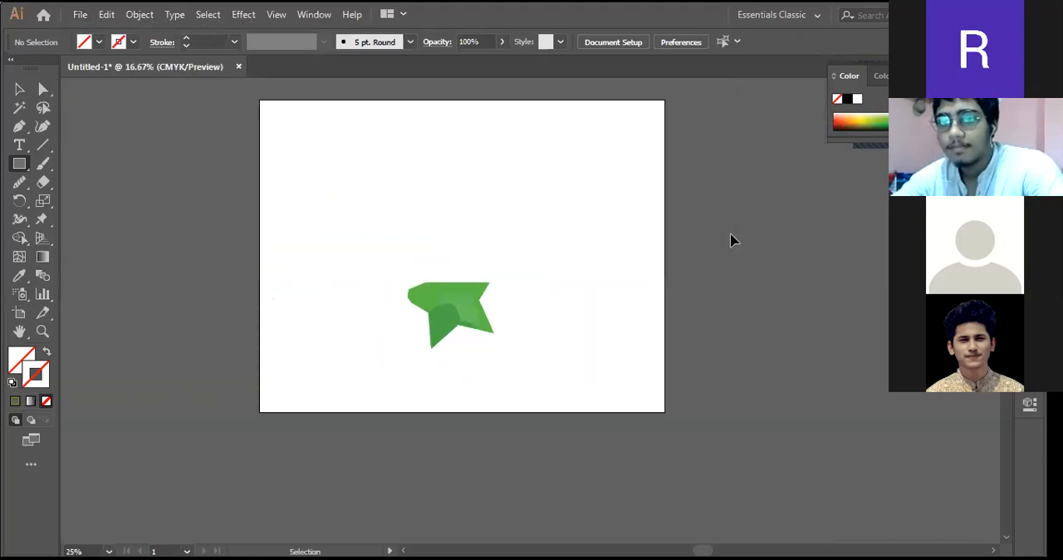
scroll(731, 241, down, 1)
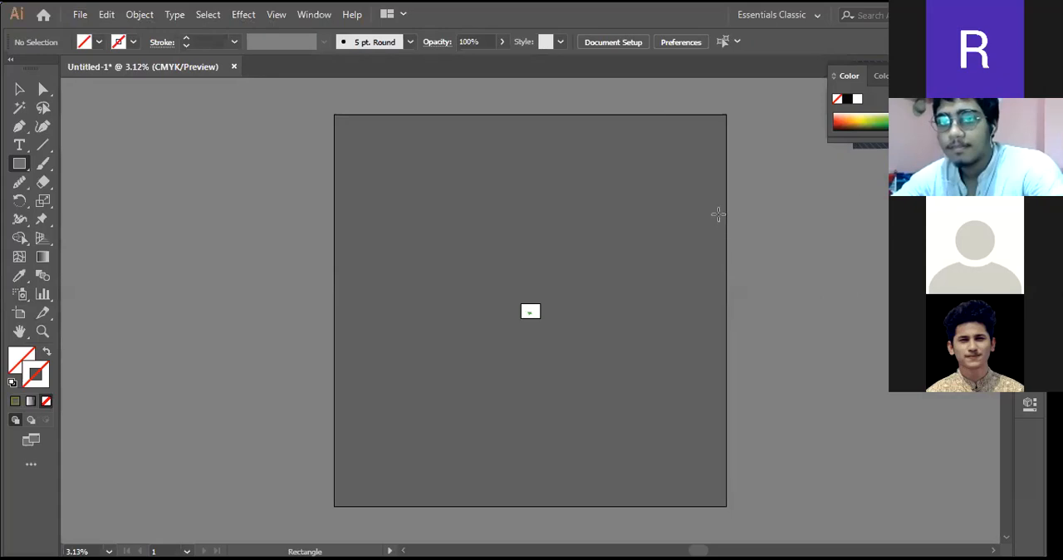
click(42, 147)
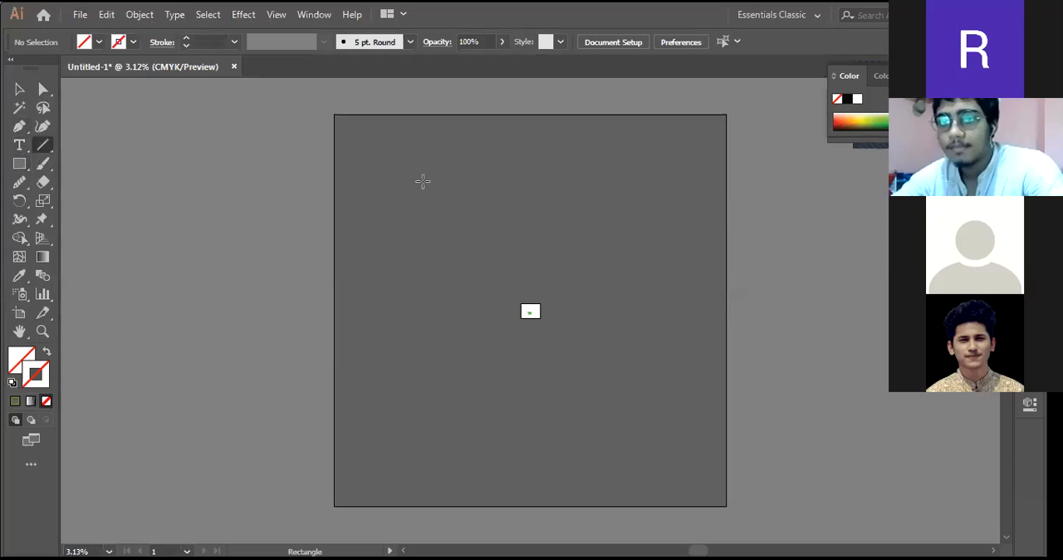